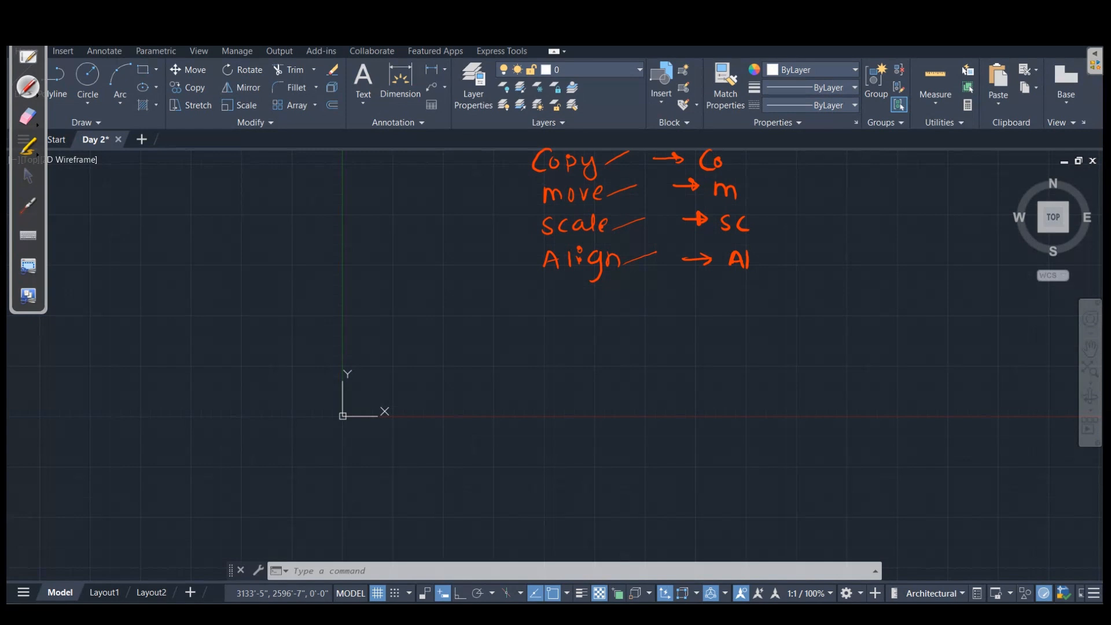
Step: Clear the handwritten command notes from the screen and return to the normal pointer
left_click(28, 116)
mouse_move(548, 166)
left_mouse_down()
mouse_move(577, 187)
mouse_move(578, 249)
mouse_move(554, 270)
mouse_move(737, 228)
mouse_move(642, 176)
mouse_move(675, 218)
left_mouse_up()
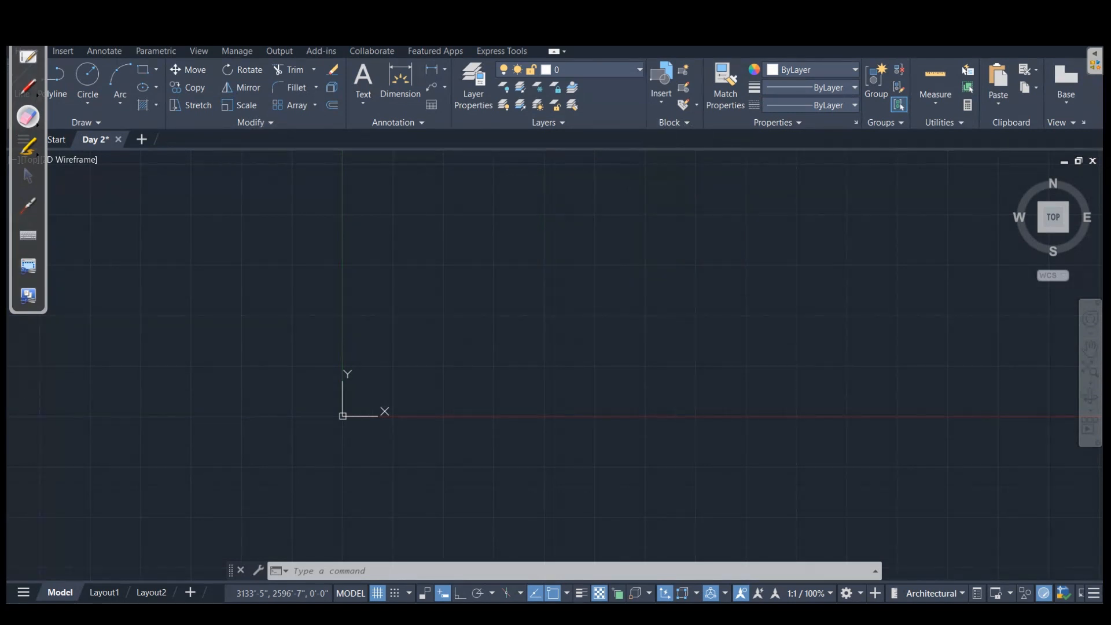
left_click(27, 175)
Step: Configure the drawing units to Architectural length with 0'-0" precision and inches as the insertion scale
scroll(461, 322, "down", 4)
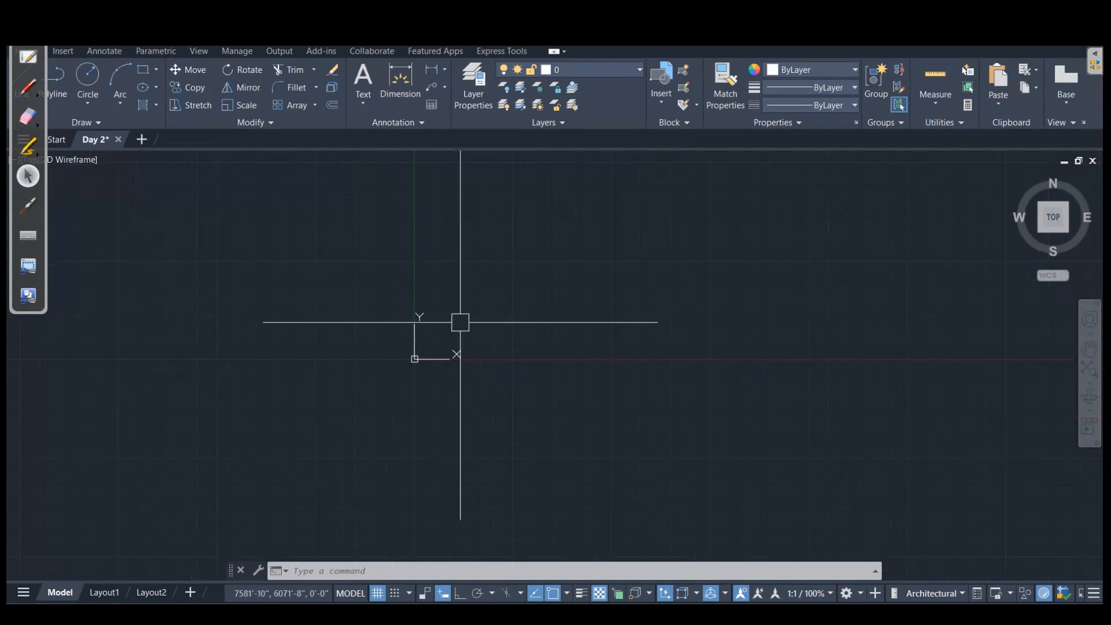
scroll(489, 325, "down", 1)
scroll(488, 325, "up", 5)
scroll(378, 388, "up", 4)
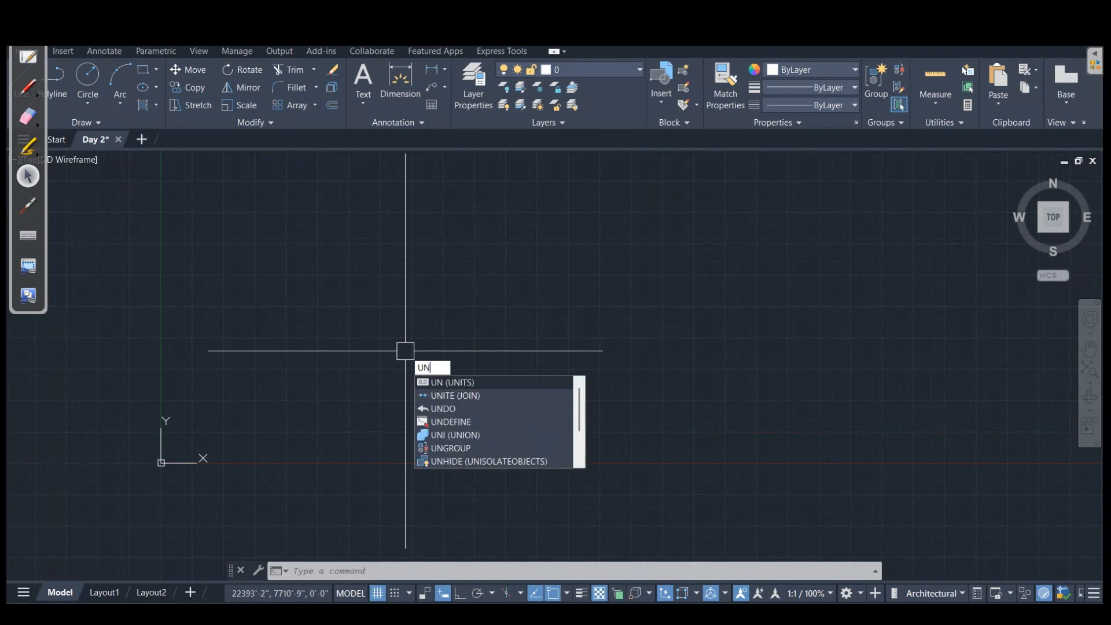
key("Return")
left_click(487, 220)
left_click(456, 232)
left_click(487, 248)
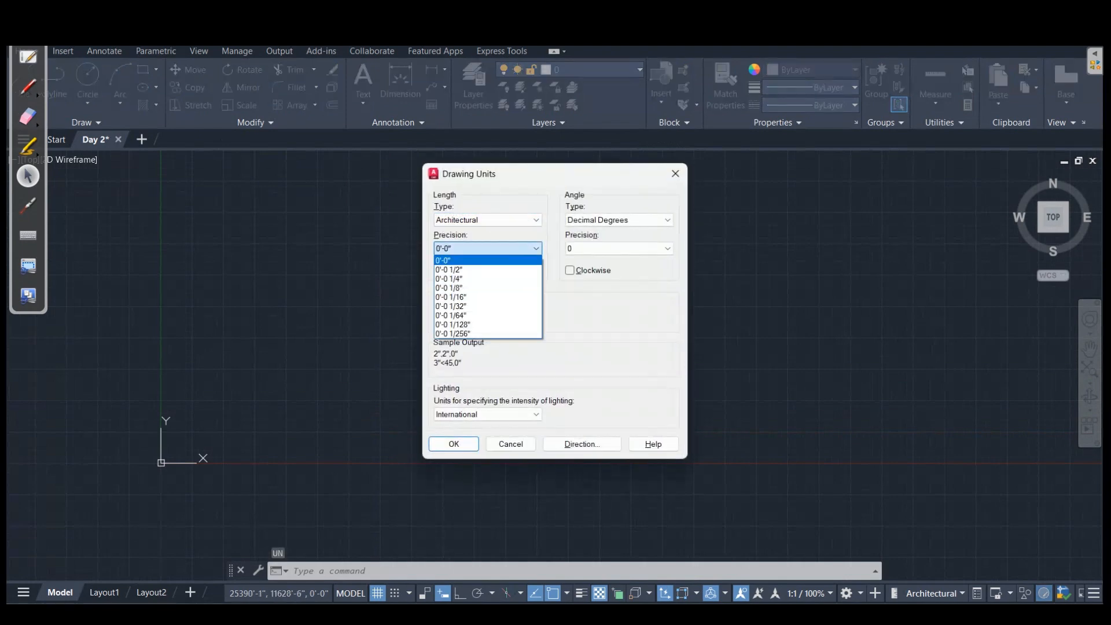
left_click(487, 261)
left_click(487, 317)
left_click(487, 338)
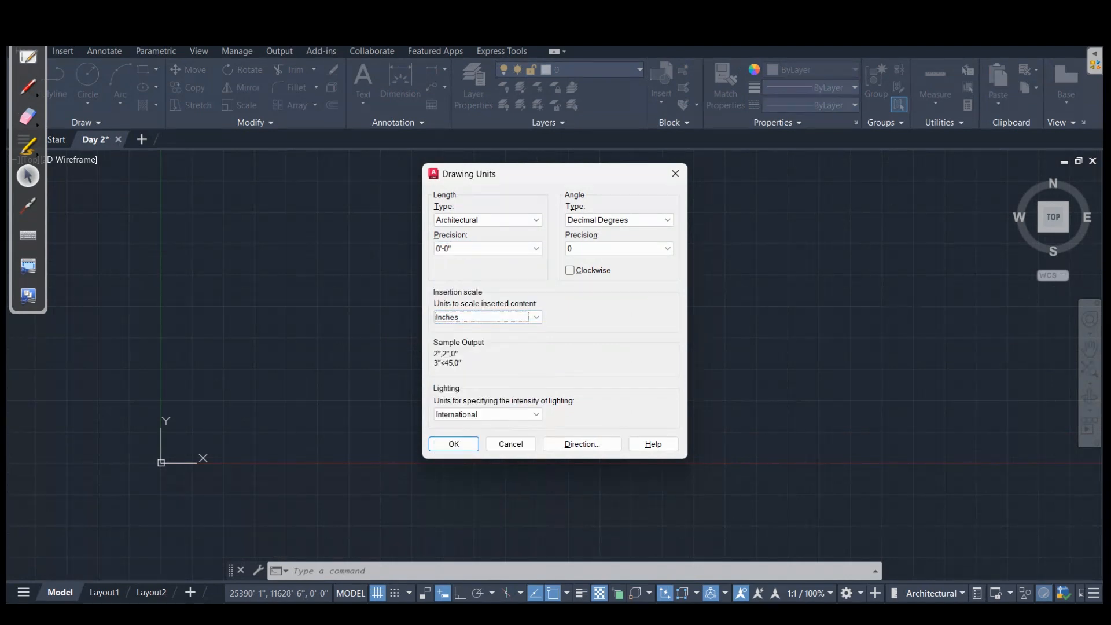
left_click(453, 444)
Step: Draw a freehand rectangle about 14213' by 11825' up from the origin and check its side lengths
scroll(498, 350, "down", 2)
scroll(417, 373, "up", 4)
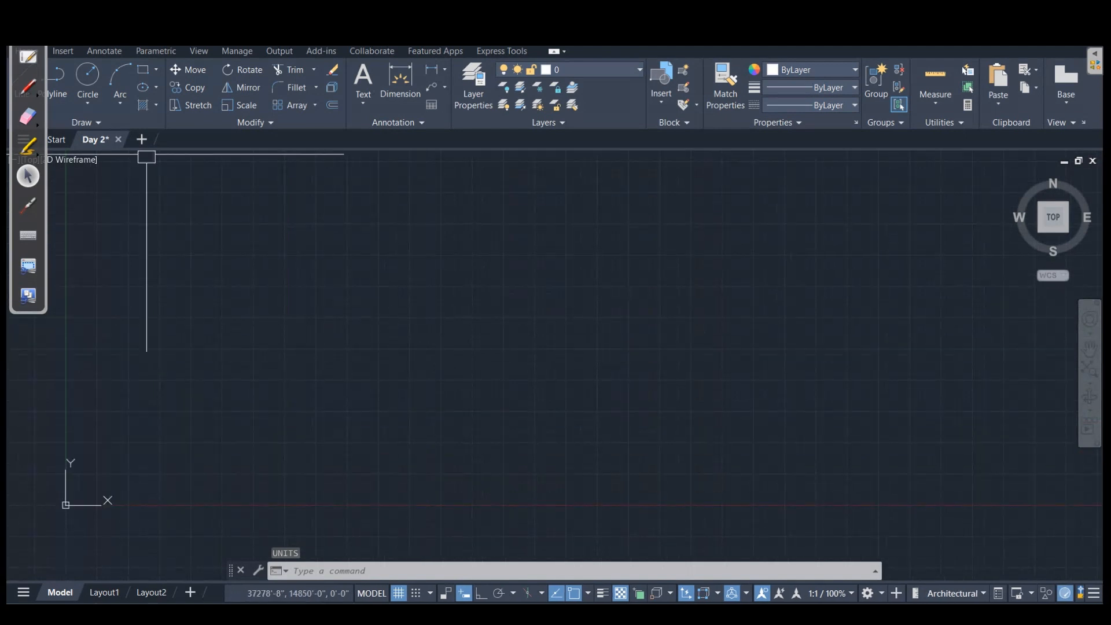
left_click(142, 70)
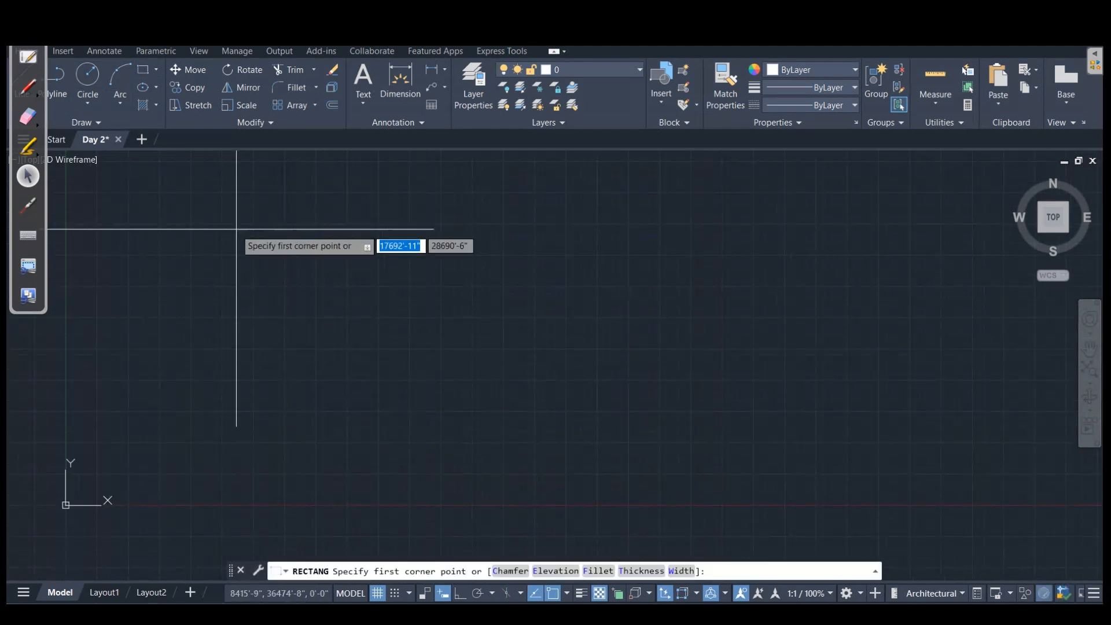
left_click(236, 229)
left_click(364, 338)
scroll(283, 189, "up", 2)
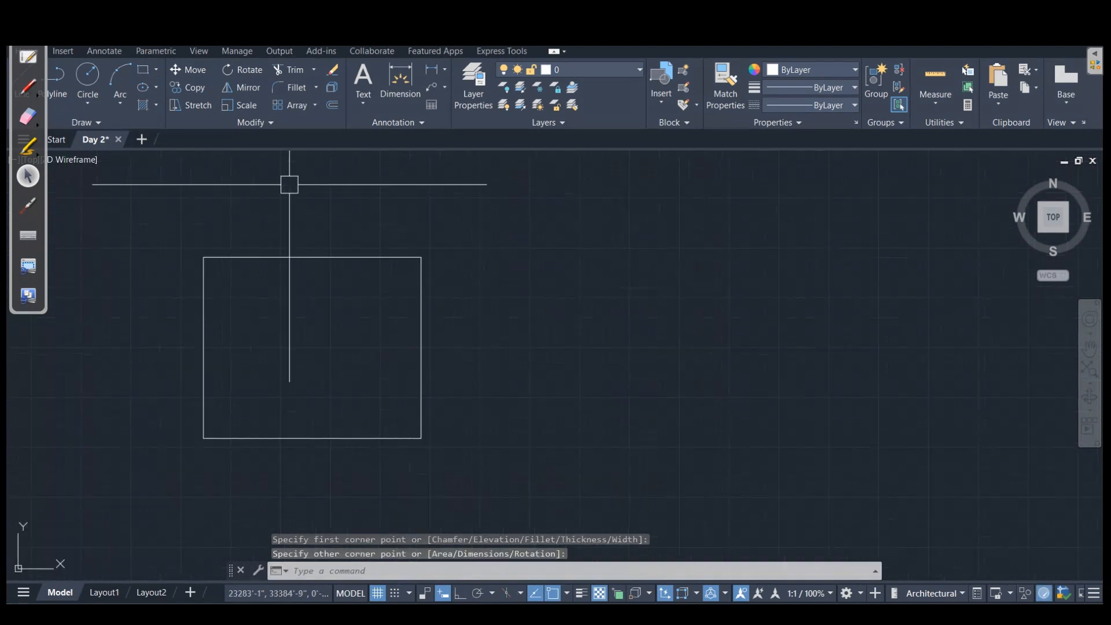
left_click(311, 257)
mouse_move(421, 257)
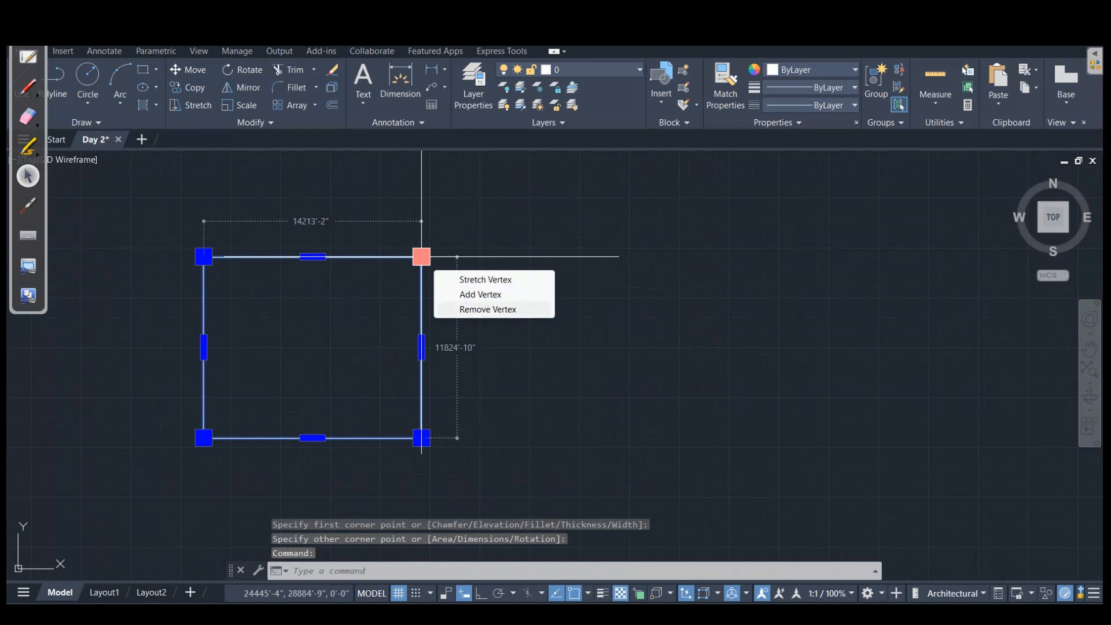
key("Escape")
Step: Erase the large freehand rectangle using a crossing selection
left_click(589, 461)
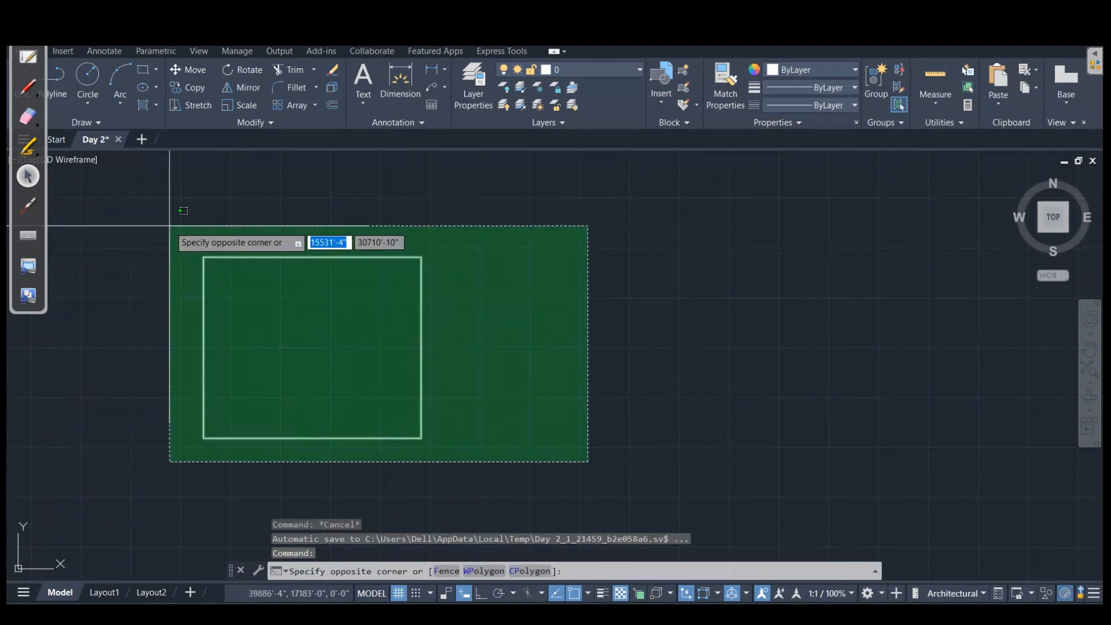
left_click(169, 226)
type("E")
key("Return")
Step: Draw a 2' by 2' rectangle up from the origin and find it in the drawing
scroll(393, 310, "down", 3)
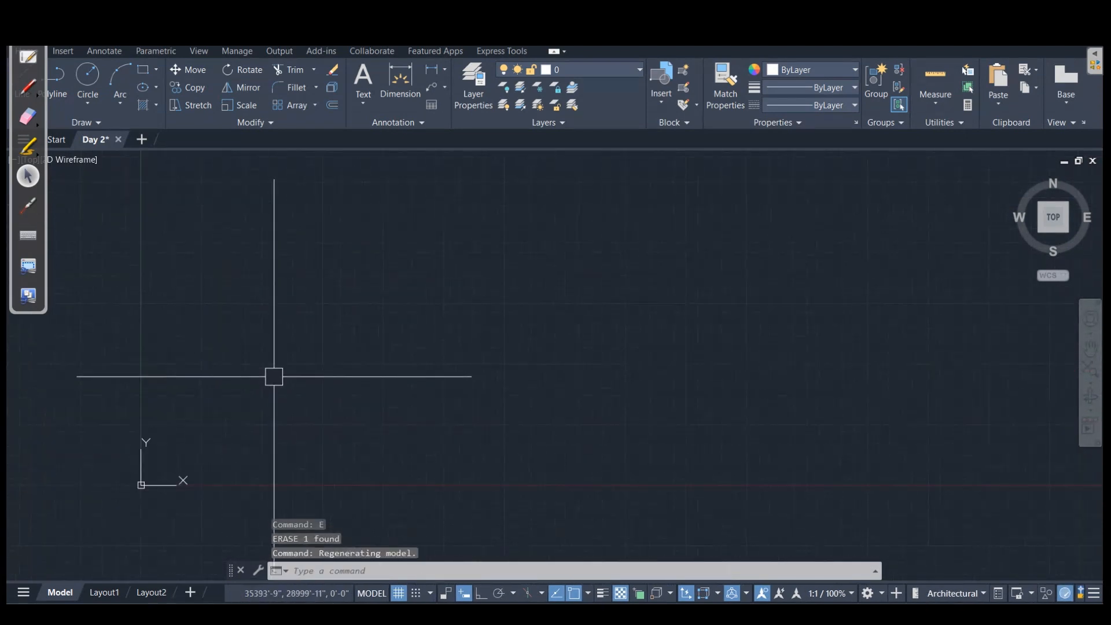
type("REC")
key("Return")
left_click(240, 287)
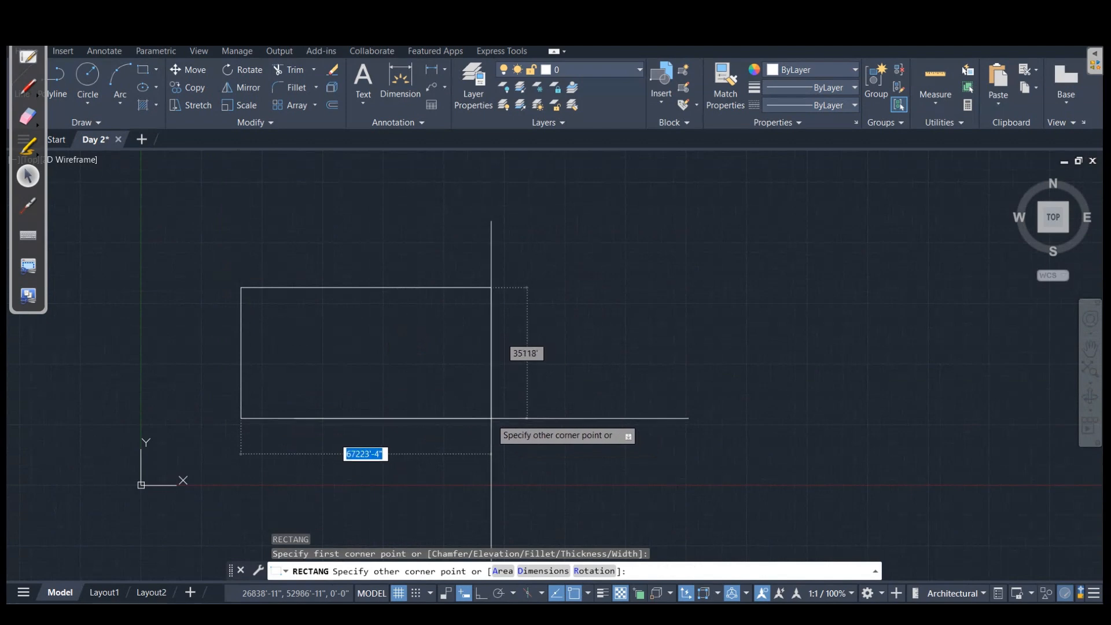
type("2")
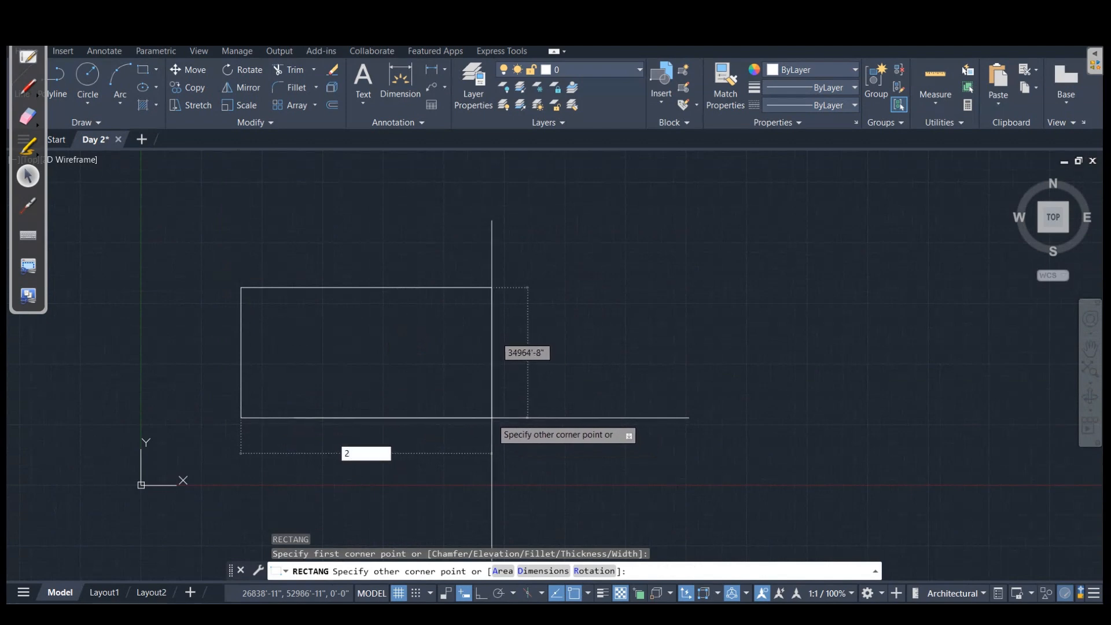
key("Tab")
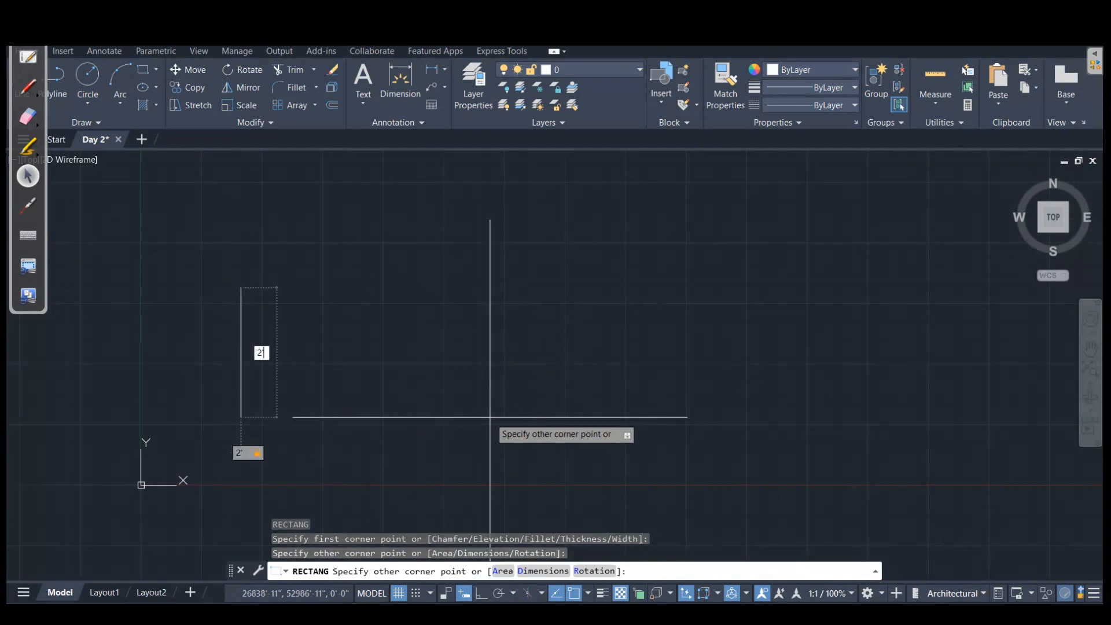
key("Return")
scroll(231, 293, "up", 15)
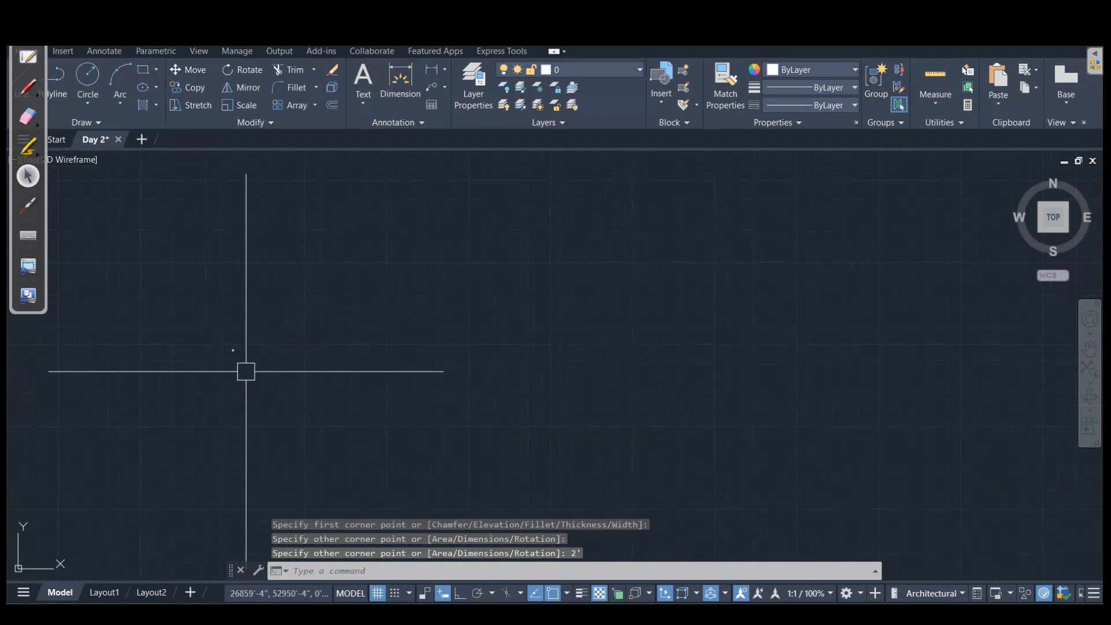
scroll(232, 324, "up", 10)
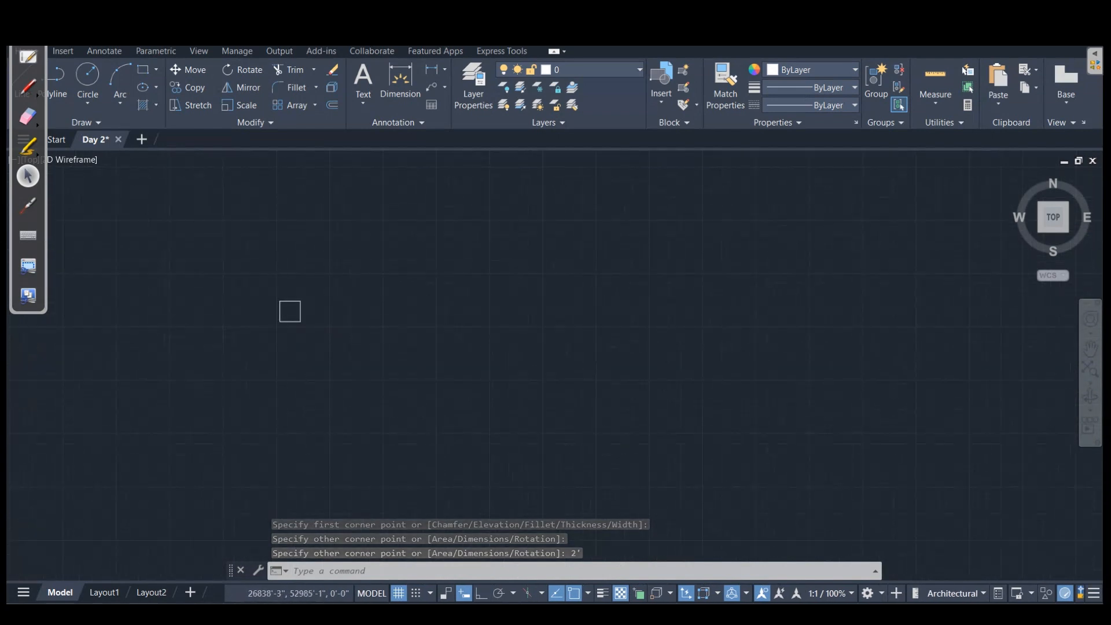
Step: Examine how the 2' square sits relative to the origin at widely different zoom levels
middle_click_drag(450, 404, 328, 269)
scroll(340, 283, "down", 8)
middle_click_drag(267, 327, 537, 352)
scroll(469, 375, "down", 8)
middle_click_drag(469, 375, 229, 382)
middle_click_drag(432, 313, 653, 359)
scroll(237, 351, "up", 8)
scroll(631, 366, "down", 5)
middle_click_drag(401, 377, 581, 361)
scroll(581, 361, "up", 3)
scroll(470, 383, "up", 2)
middle_click_drag(259, 370, 270, 423)
scroll(652, 414, "down", 7)
scroll(404, 397, "up", 2)
scroll(489, 388, "down", 4)
middle_click_drag(491, 388, 407, 396)
scroll(414, 397, "up", 5)
scroll(509, 375, "down", 2)
scroll(508, 374, "down", 2)
middle_click_drag(509, 374, 399, 396)
scroll(493, 363, "down", 4)
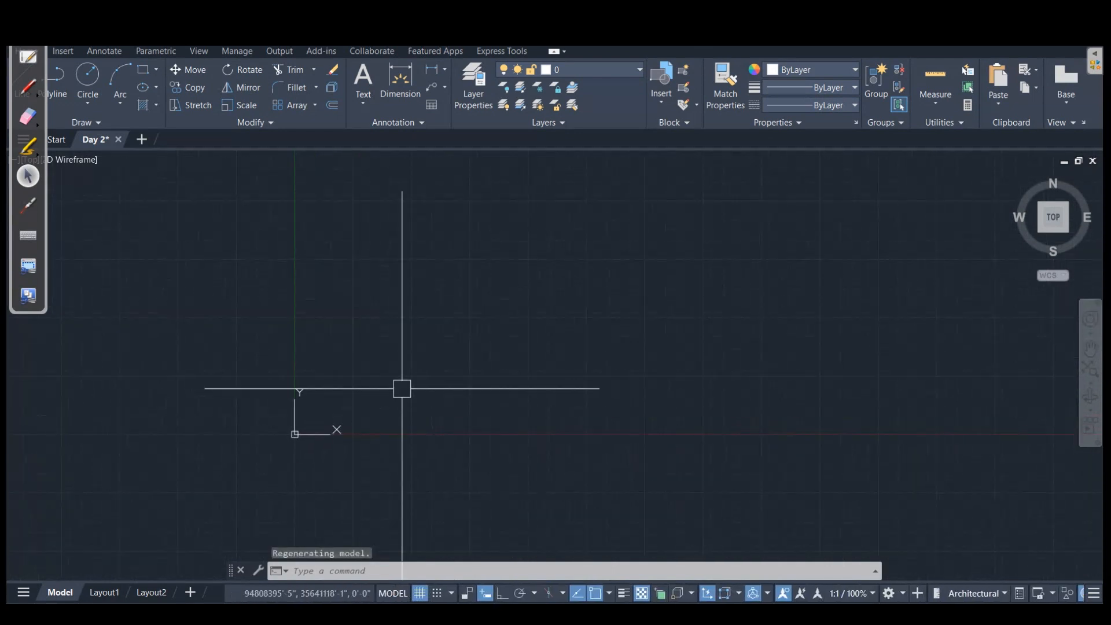
Step: Select all objects to locate the tiny square near the origin, and clear the selection
key("ctrl+a")
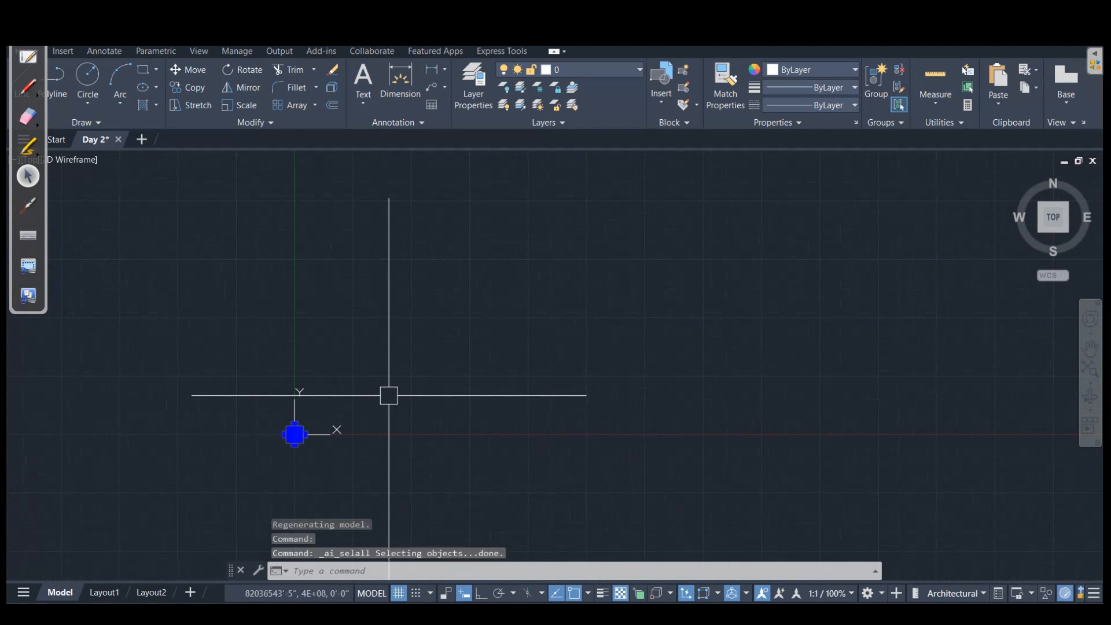
key("F5")
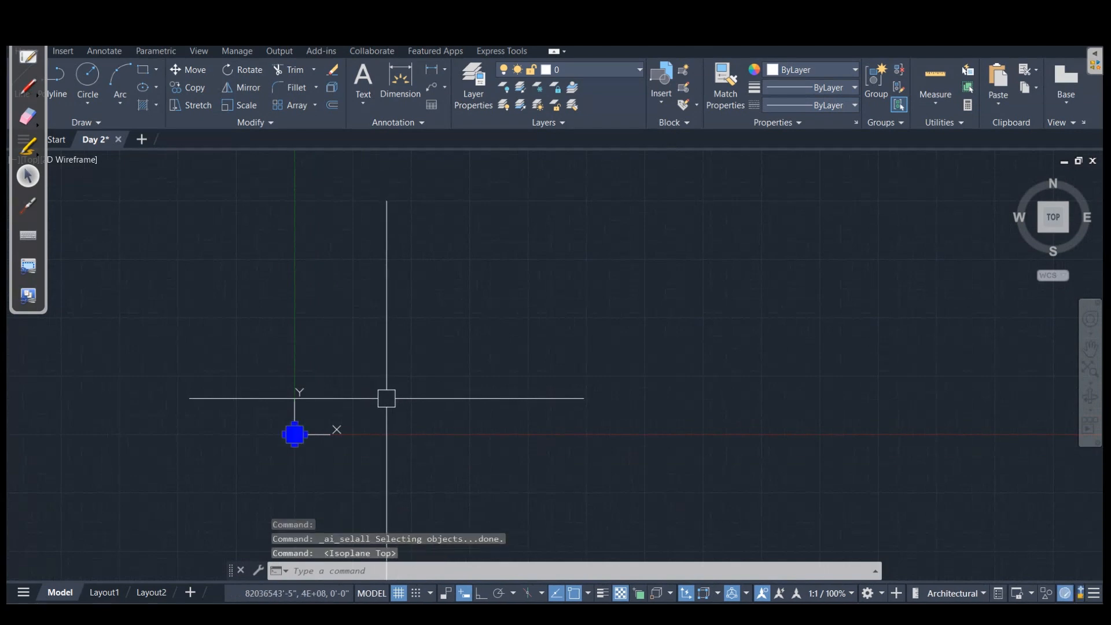
key("Escape")
scroll(383, 414, "down", 1)
key("Escape")
key("Escape")
scroll(352, 428, "down", 5)
scroll(351, 405, "up", 6)
scroll(284, 447, "down", 5)
Step: Draw a freehand rectangle near the origin at the current far-out view scale
type("rec")
key("Return")
left_click(379, 331)
key("Escape")
Step: Explore the empty drawing space far beyond the rectangle at increasingly distant zoom levels
scroll(236, 456, "down", 5)
scroll(372, 398, "down", 5)
scroll(261, 350, "down", 5)
middle_click_drag(370, 389, 324, 402)
scroll(440, 359, "up", 6)
scroll(266, 355, "down", 6)
middle_click_drag(506, 359, 422, 375)
scroll(457, 365, "up", 6)
scroll(487, 348, "down", 6)
middle_click_drag(487, 348, 285, 447)
scroll(456, 390, "up", 6)
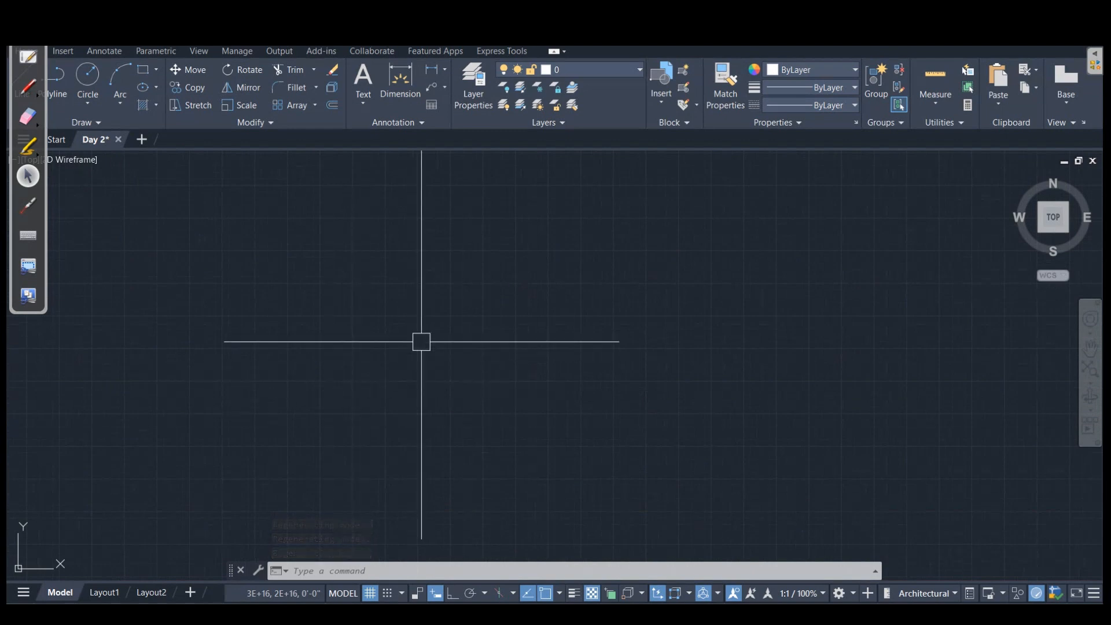
Step: Bring the drawn objects back into view with the PLAN command, using the current UCS
type("l")
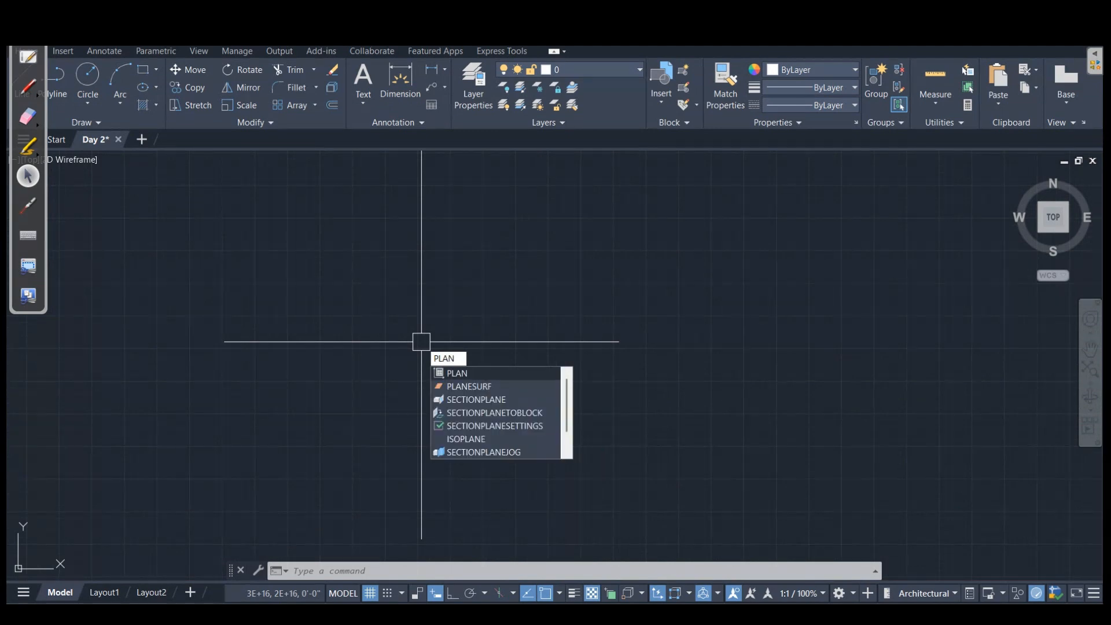
key("Return")
key("Return")
scroll(539, 348, "down", 5)
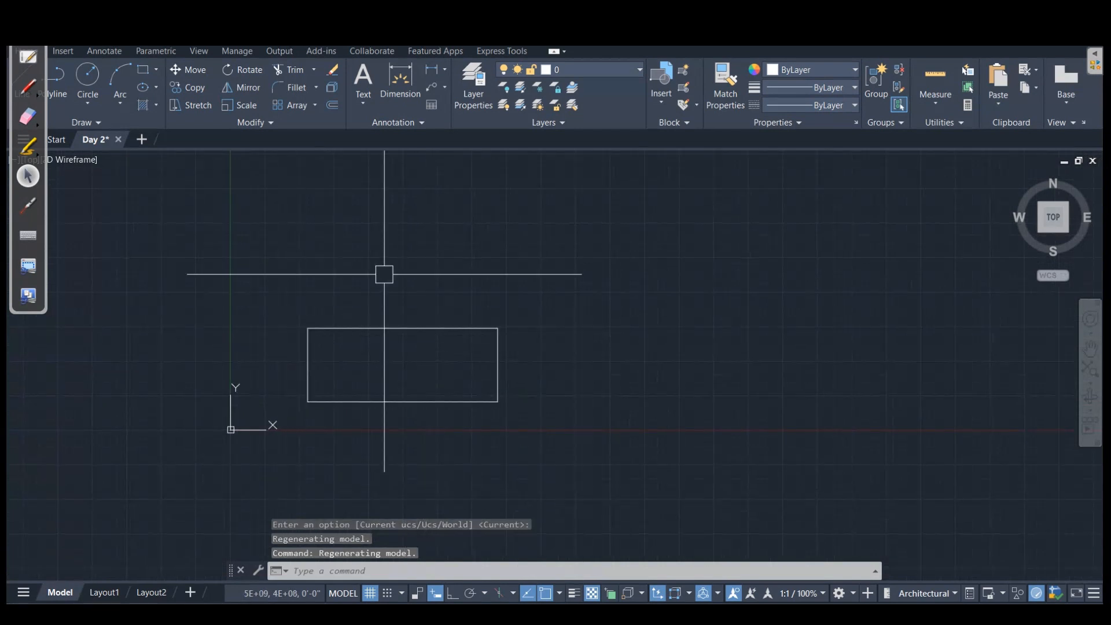
Step: Draw a second, longer freehand rectangle overlapping the upper edge of the existing one
key("Escape")
key("Escape")
type("rec")
key("Return")
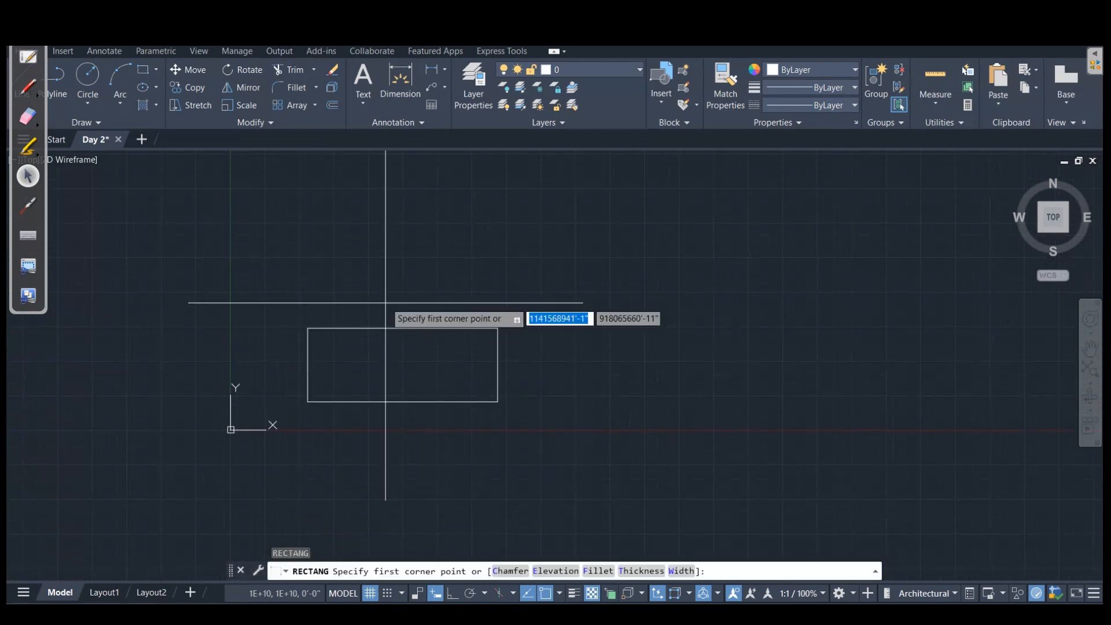
left_click(373, 273)
left_click(806, 345)
key("Escape")
scroll(599, 433, "down", 6)
middle_click_drag(628, 440, 334, 419)
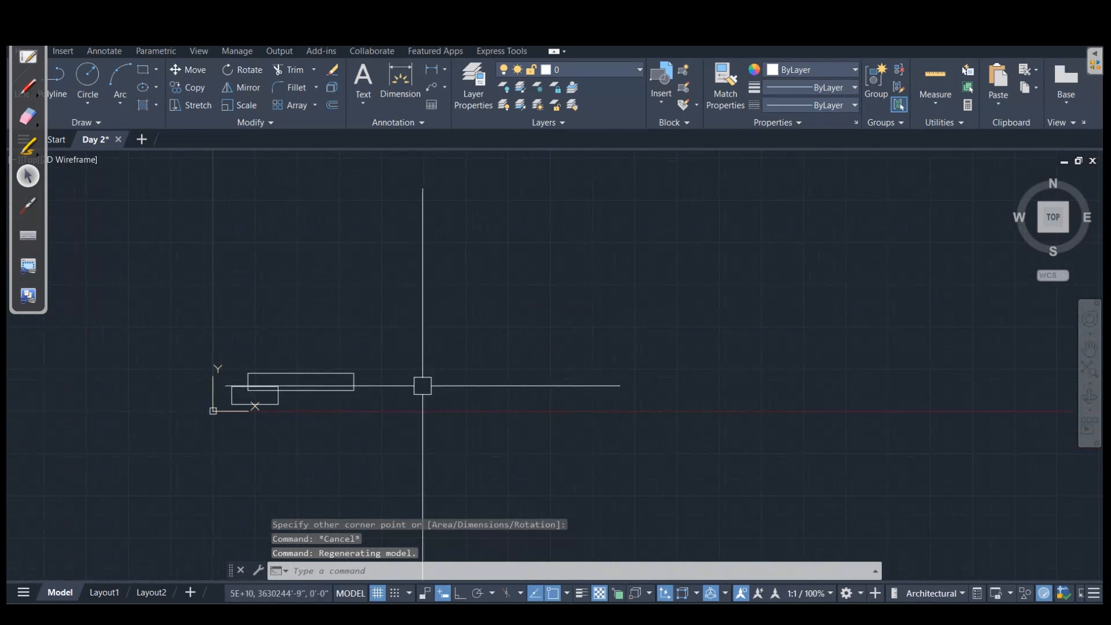
Step: Draw an open, irregular chain of five connected lines beside the two rectangles
type("l")
key("Return")
left_click(461, 456)
left_click(366, 288)
left_click(515, 297)
left_click(630, 453)
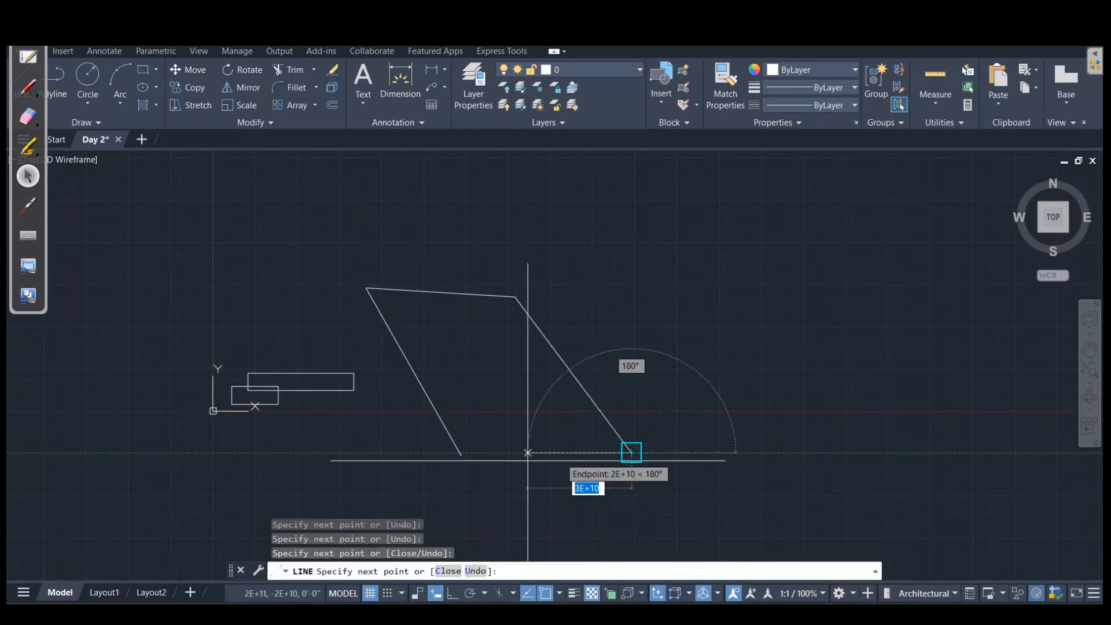
left_click(495, 467)
left_click(466, 383)
key("Escape")
scroll(318, 305, "down", 4)
left_click(368, 254)
key("Escape")
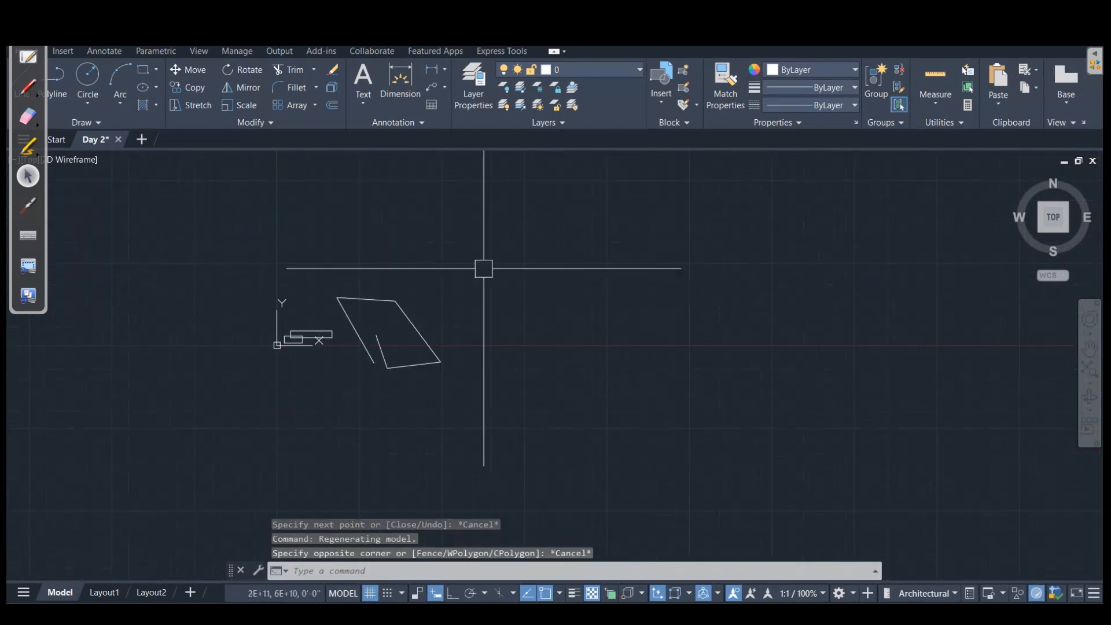
Step: Draw a second irregular chain of connected lines far along the X axis from the first one
type("l")
key("Return")
left_click(901, 261)
left_click(934, 344)
left_click(863, 214)
left_click(812, 288)
left_click(933, 356)
key("Escape")
Step: Zoom out until the shapes are lost and recover them with PLAN on the current UCS
scroll(367, 348, "down", 10)
scroll(557, 364, "down", 20)
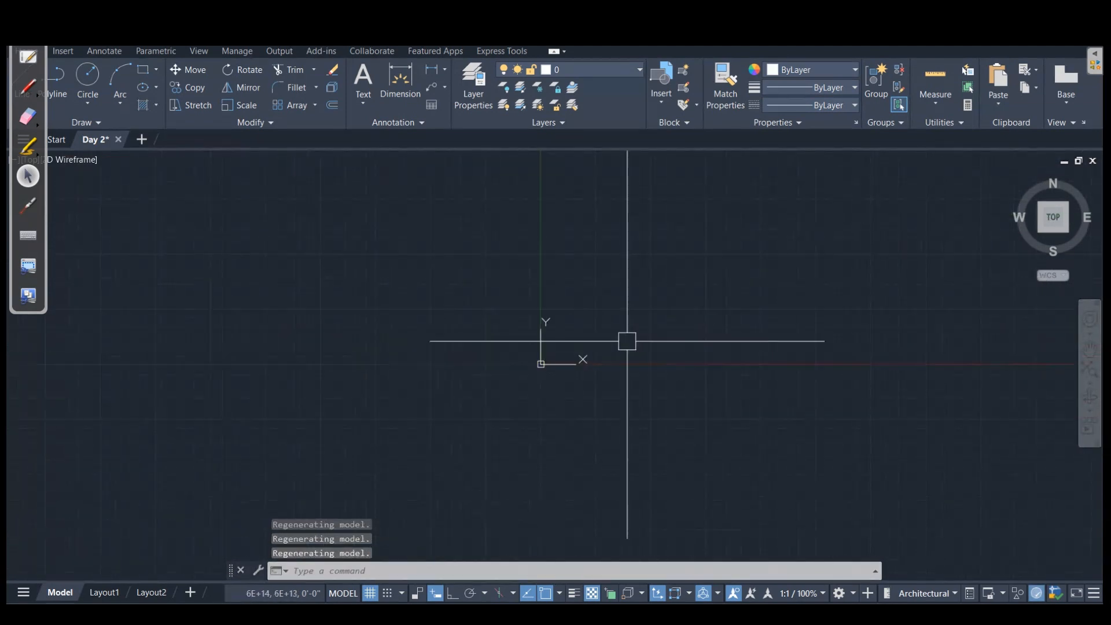
scroll(287, 259, "down", 10)
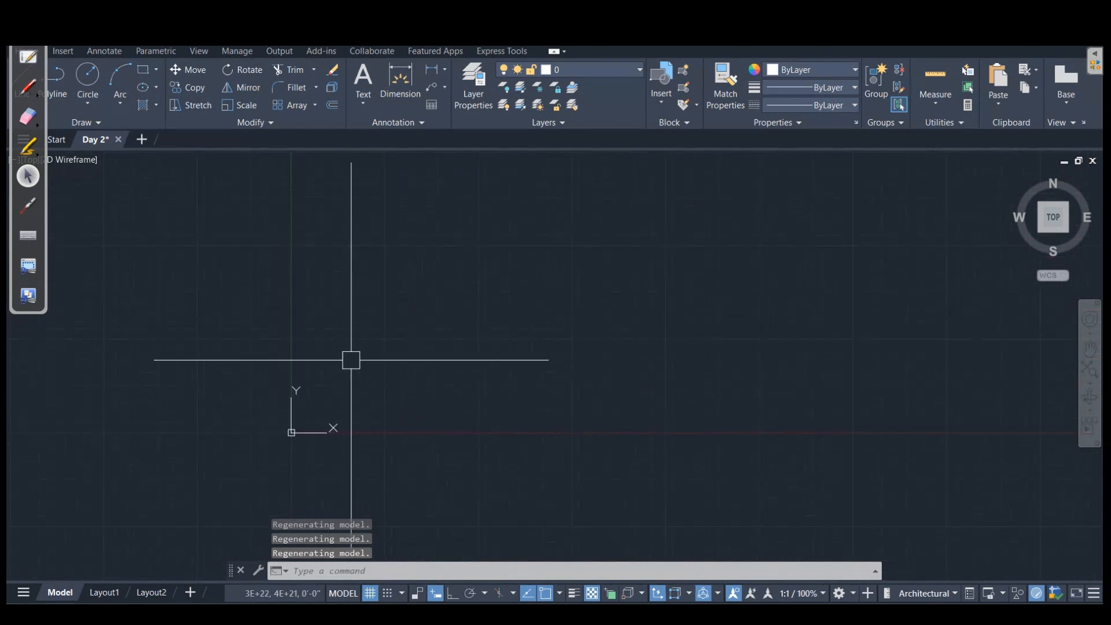
key("Return")
key("Return")
scroll(351, 360, "up", 4)
scroll(404, 282, "down", 8)
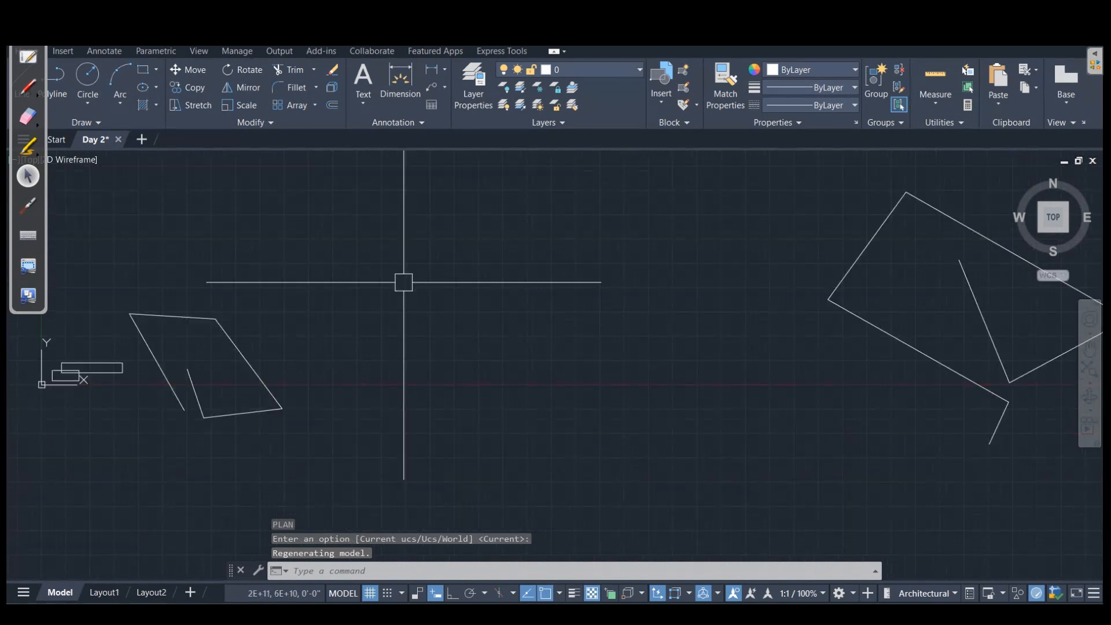
left_click(657, 346)
left_click(585, 268)
key("Escape")
left_click(317, 352)
key("Escape")
scroll(496, 446, "up", 4)
scroll(504, 422, "down", 3)
Step: Erase all the drawn rectangles and line chains with one crossing selection
left_click(989, 468)
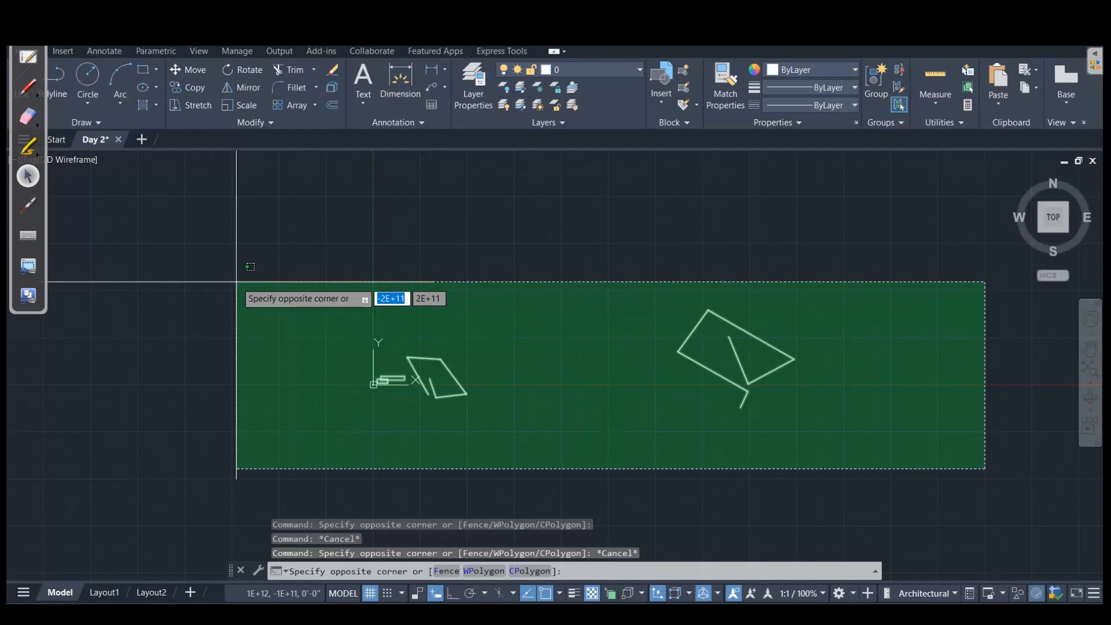
left_click(295, 311)
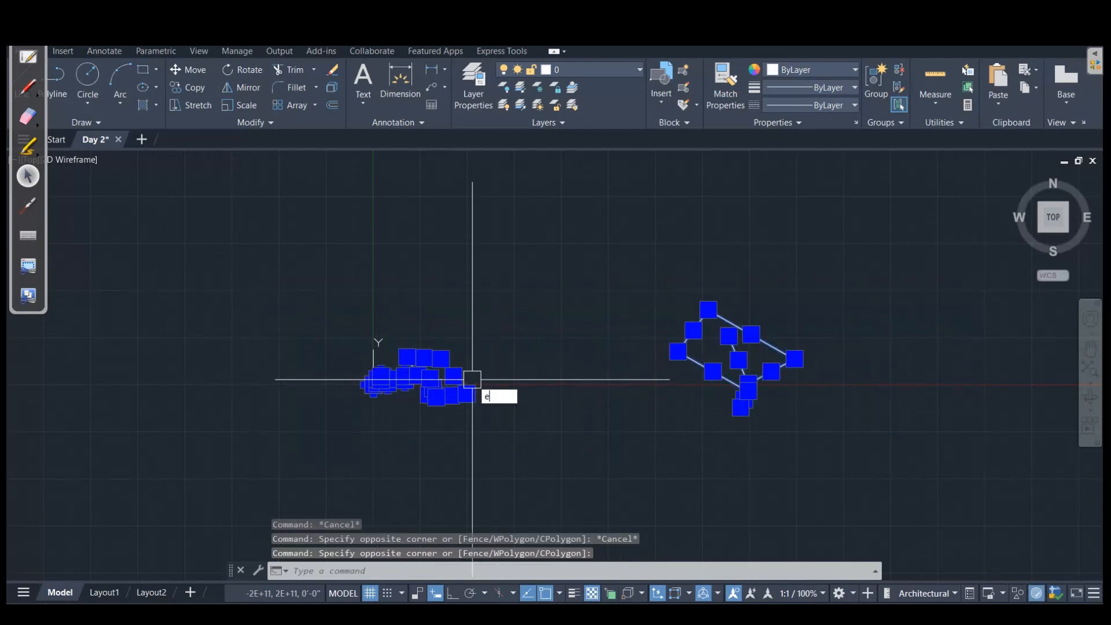
key("Delete")
Step: Draw a new rectangle 2' wide and 2' high up from the origin
scroll(349, 447, "down", 2)
scroll(356, 404, "down", 2)
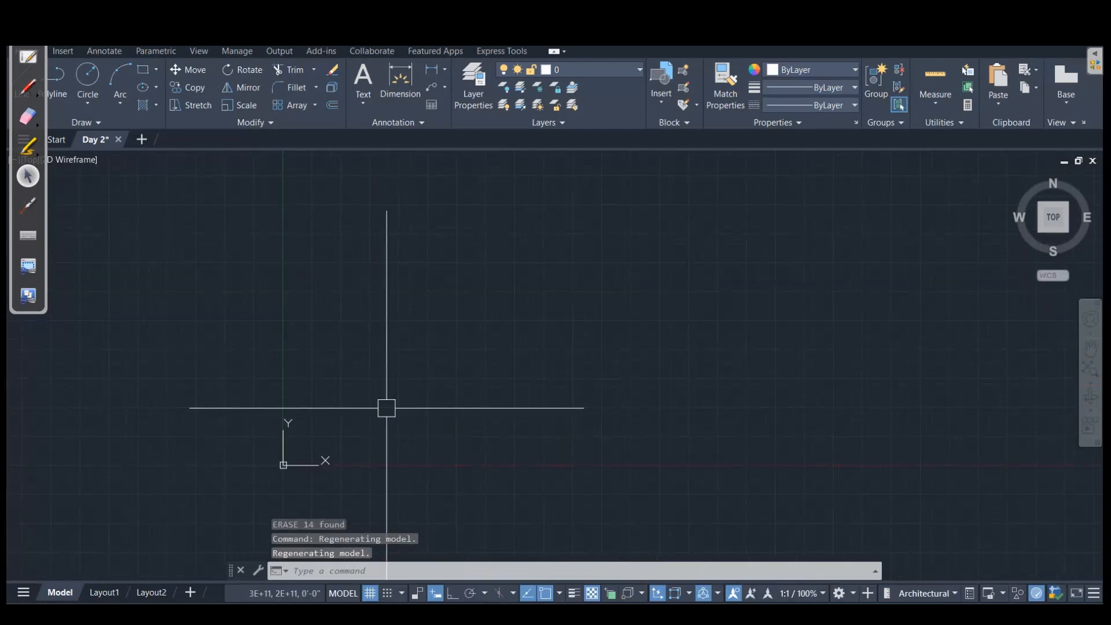
key("Return")
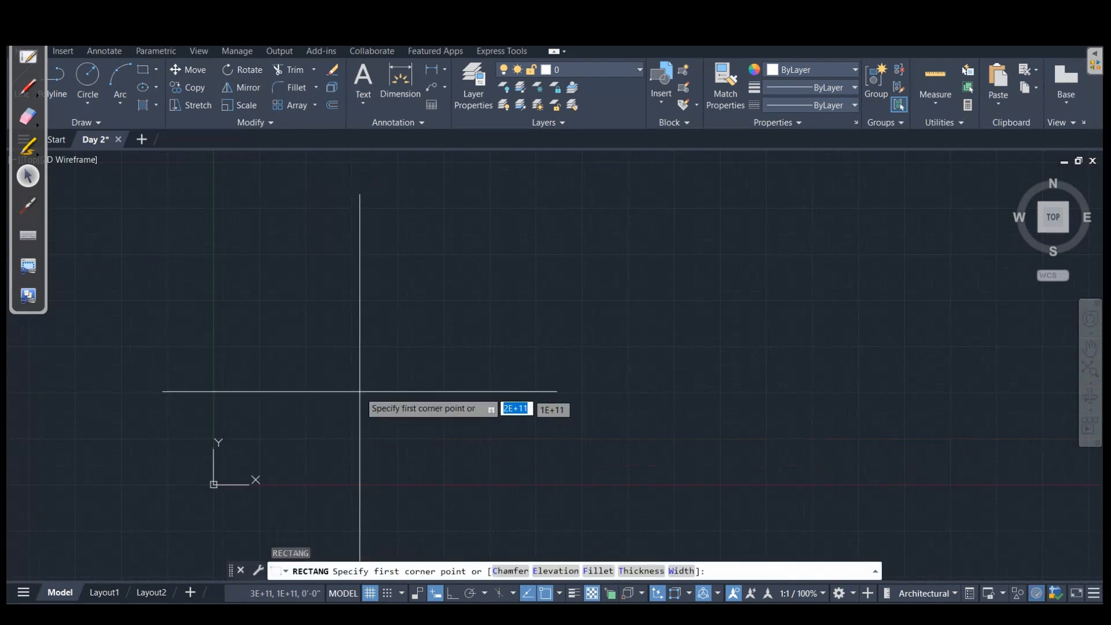
left_click(311, 311)
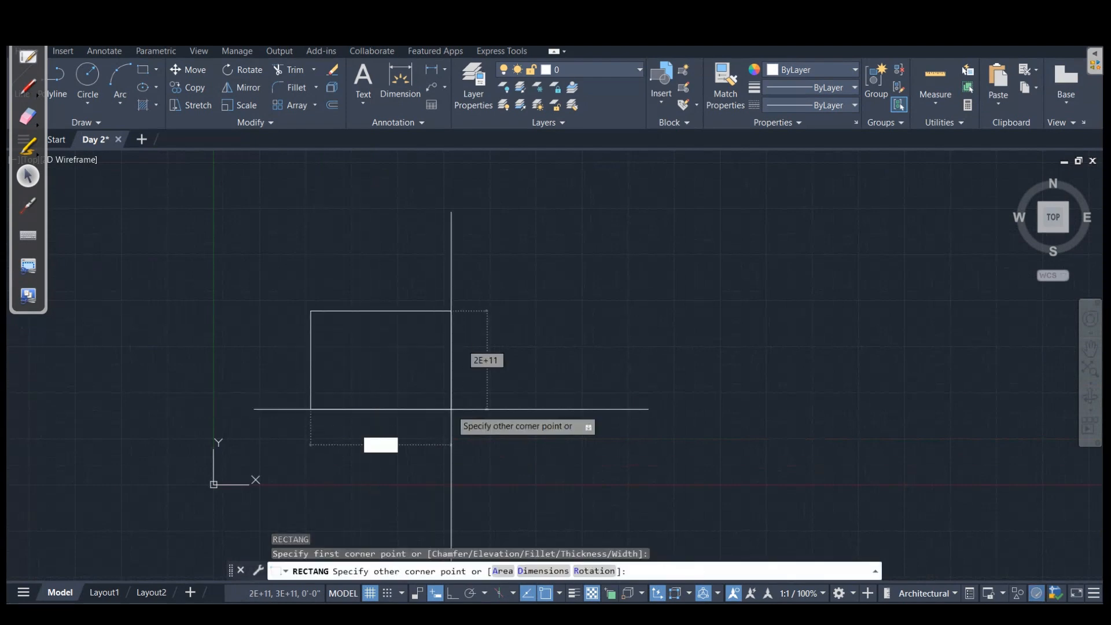
type("2'")
key("Tab")
type("2'")
key("Return")
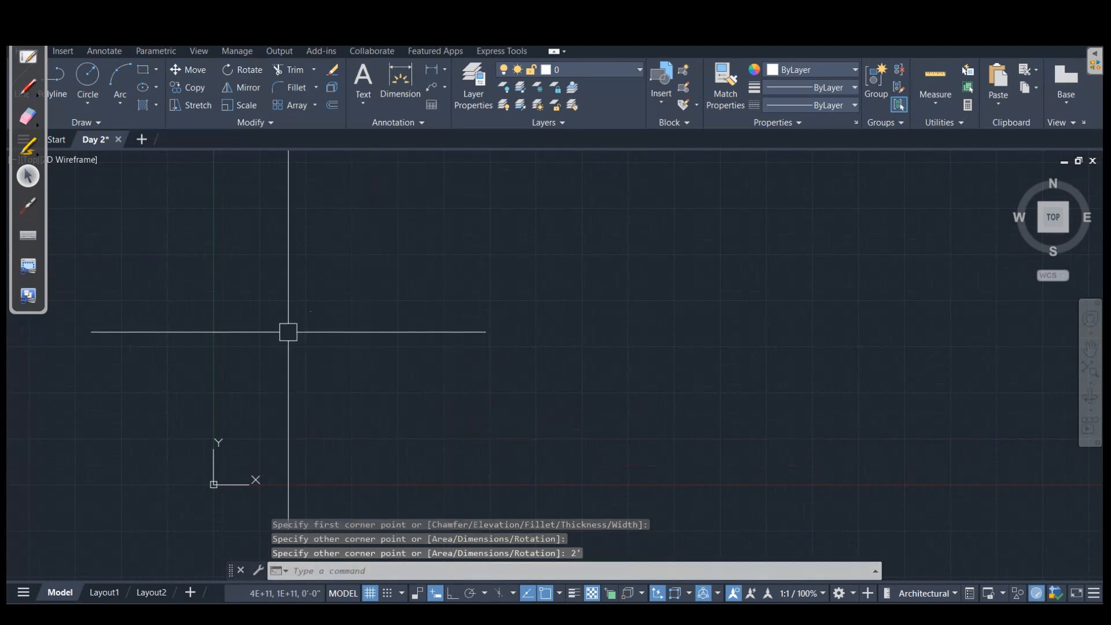
Step: Zoom far out from the origin and bring the lost rectangle back into view with PLAN on the current UCS
scroll(330, 346, "down", 8)
scroll(342, 350, "up", 4)
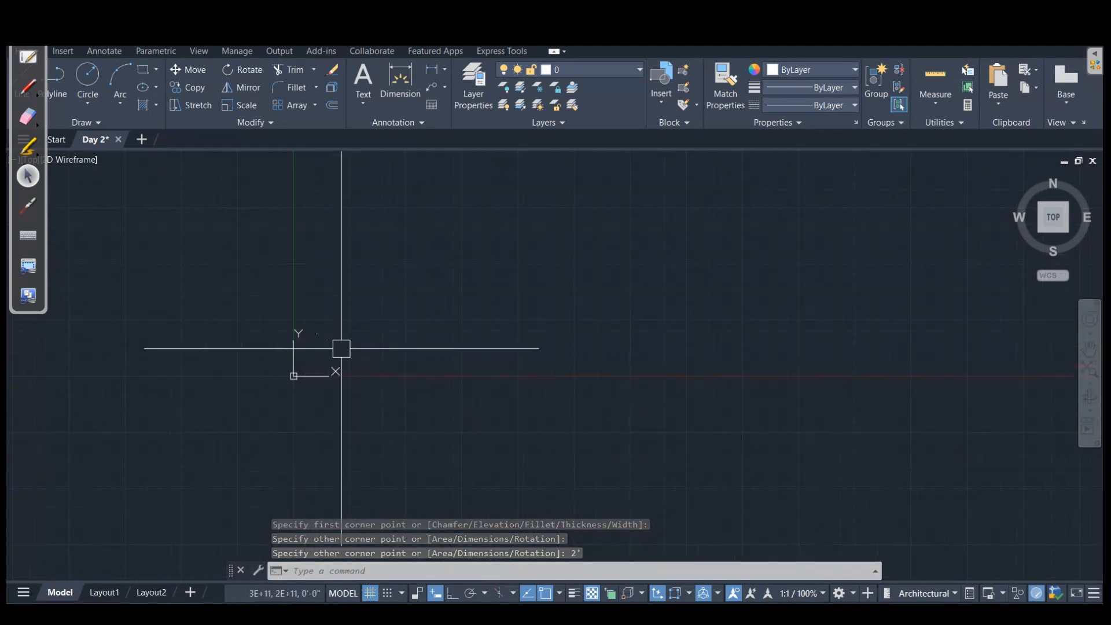
scroll(399, 327, "down", 3)
type("plan")
key("Return")
key("Return")
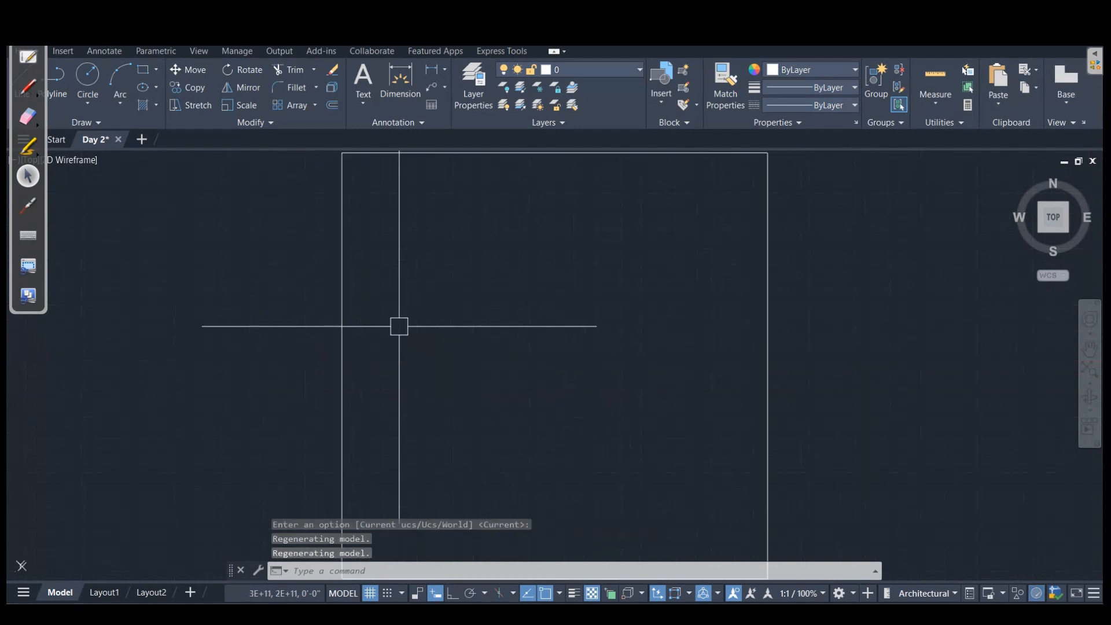
scroll(267, 332, "down", 5)
scroll(353, 304, "down", 3)
scroll(352, 304, "up", 1)
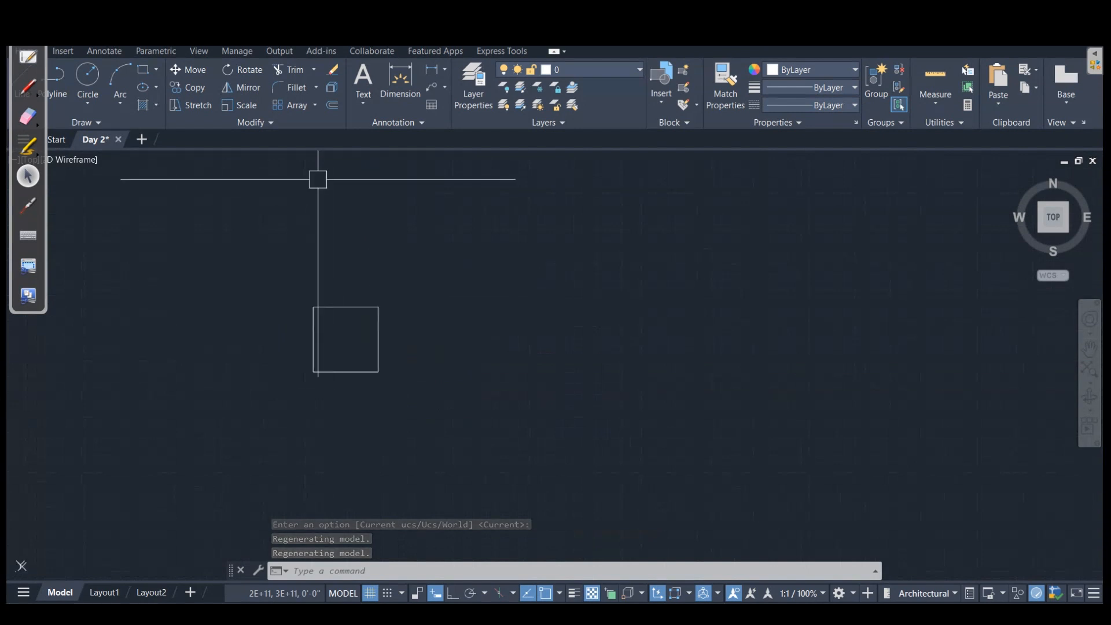
scroll(305, 271, "down", 2)
scroll(305, 270, "up", 4)
left_click(495, 456)
left_click(269, 214)
key("Escape")
key("Escape")
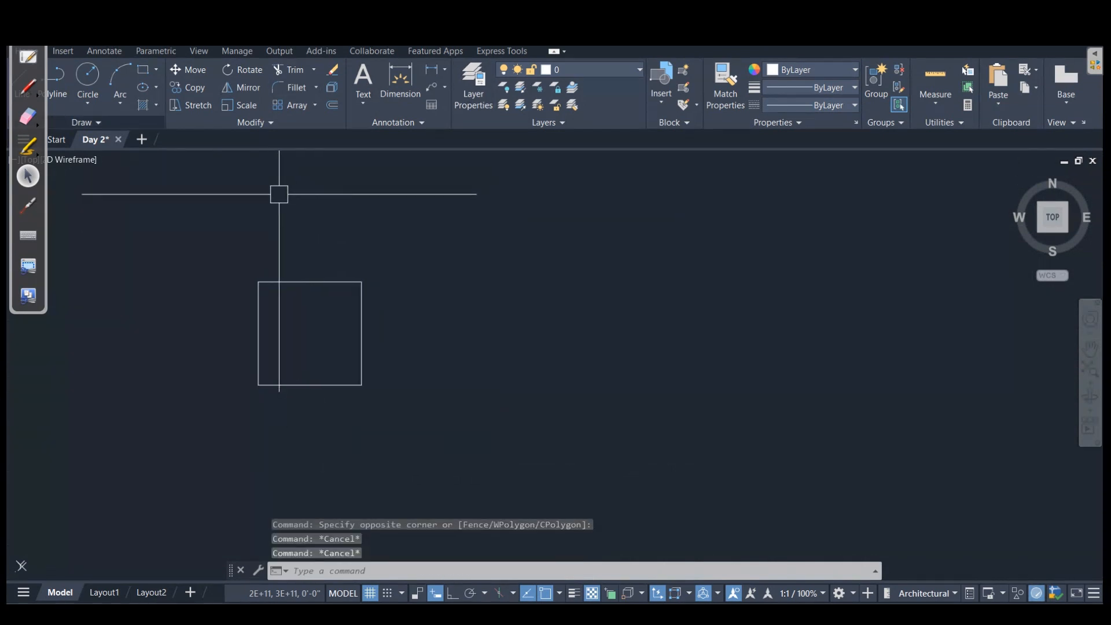
Step: Handwrite a two-column red pen note over the empty drawing area: Command "CO", Remark "Copy"
left_click(28, 87)
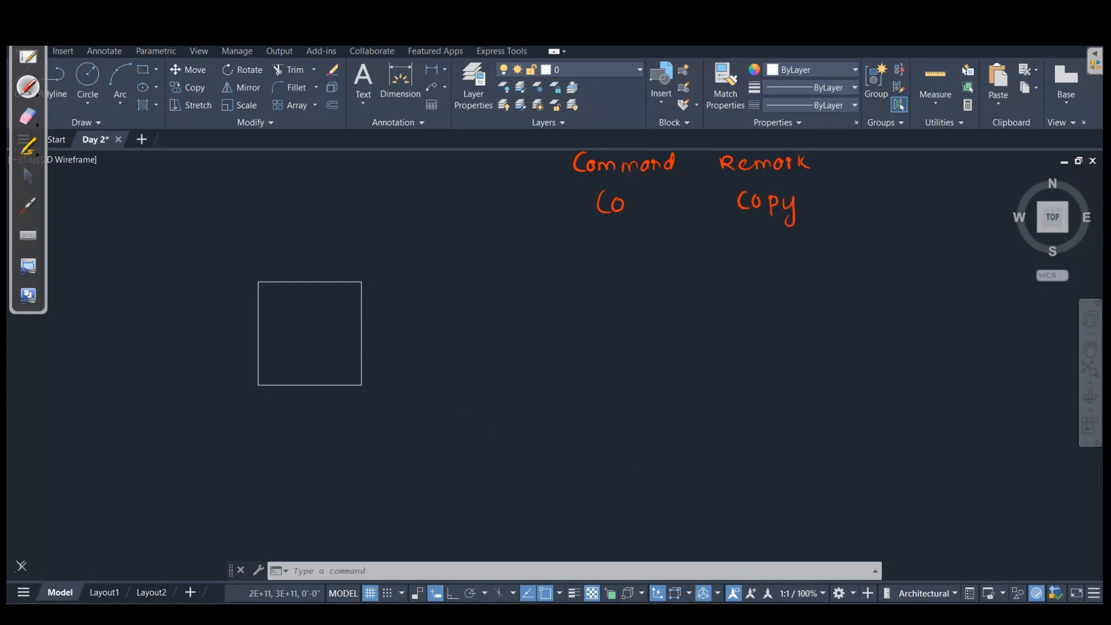
scroll(240, 243, "down", 2)
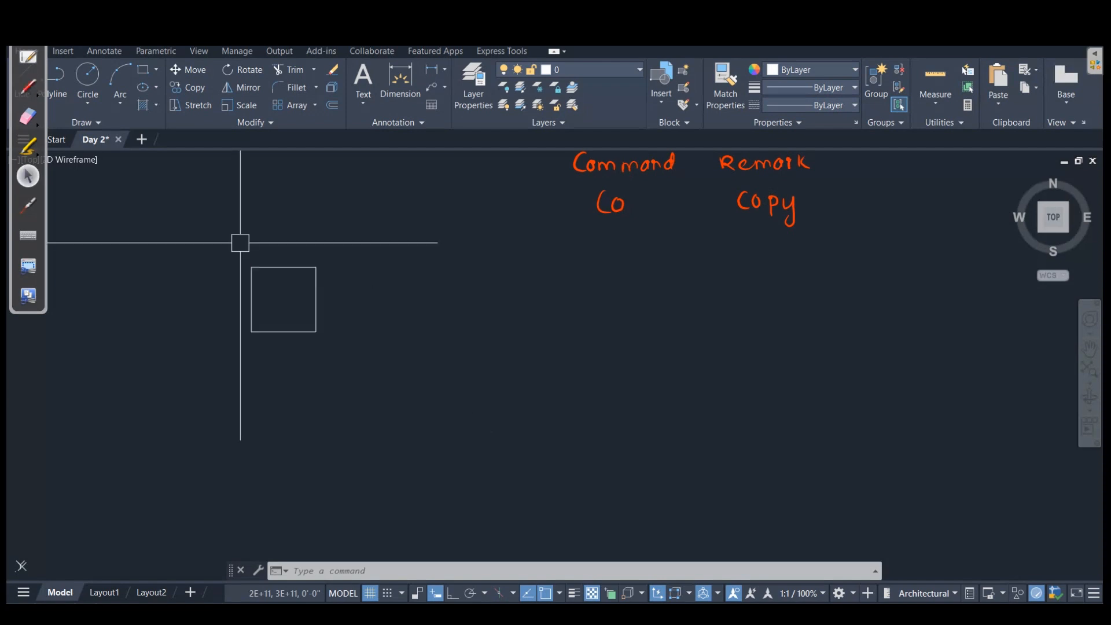
scroll(331, 366, "up", 2)
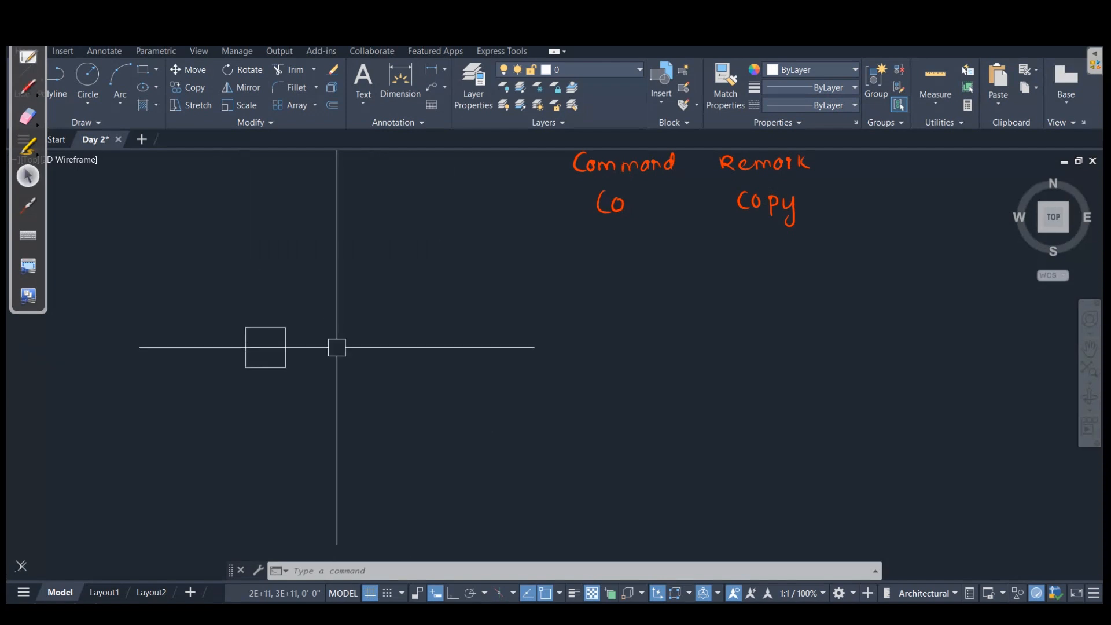
scroll(307, 349, "up", 2)
scroll(278, 361, "down", 4)
scroll(260, 373, "up", 2)
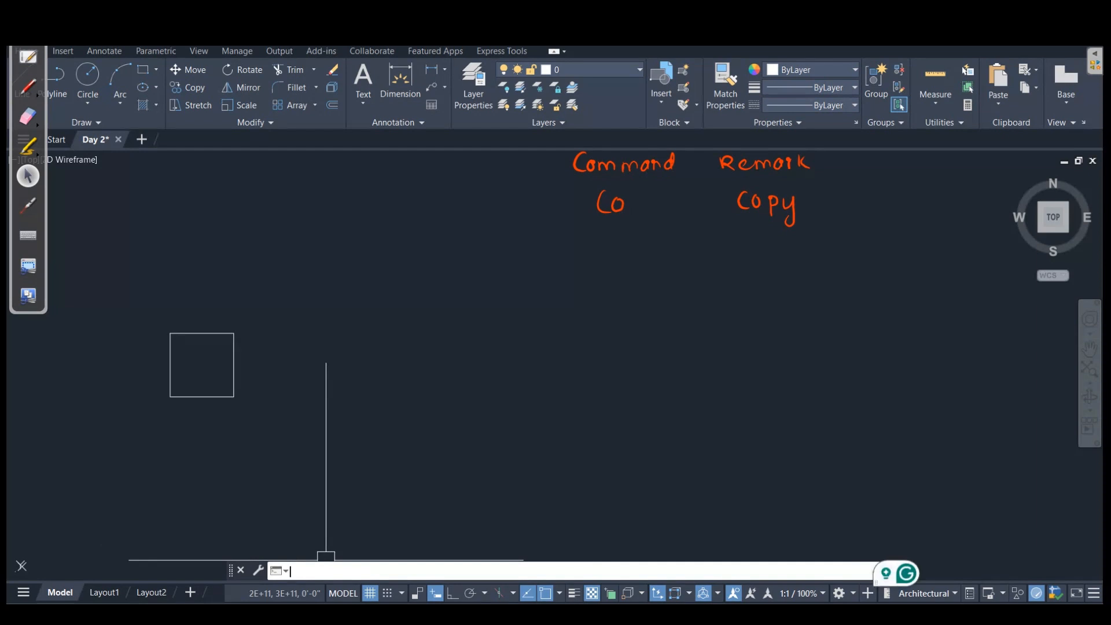
key("Escape")
key("Escape")
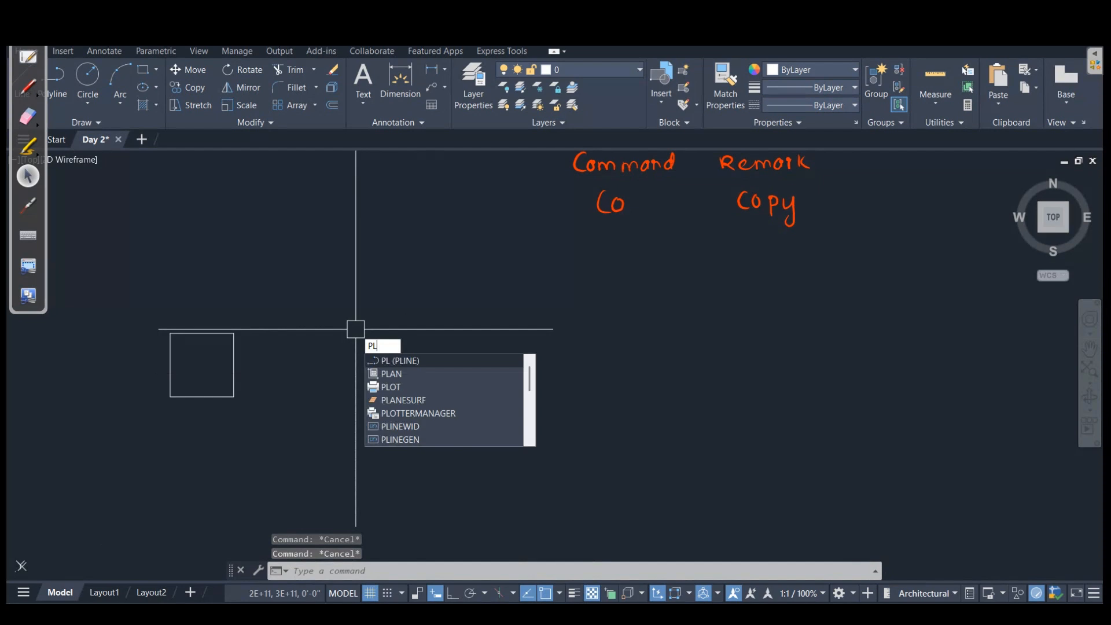
key("BackSpace")
type("c")
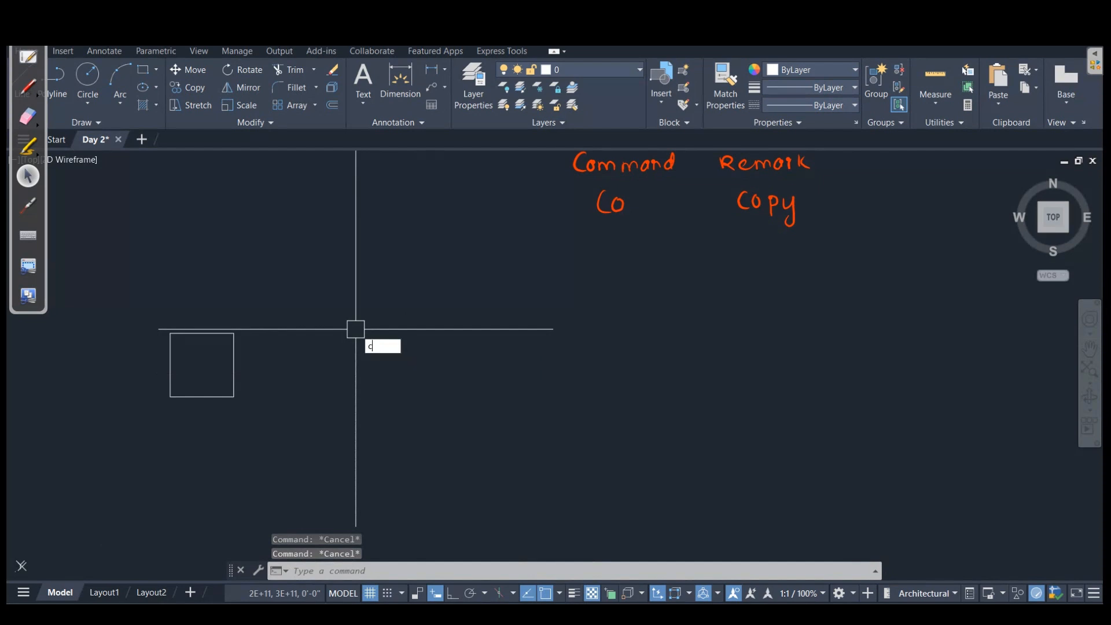
type("t o")
key("Return")
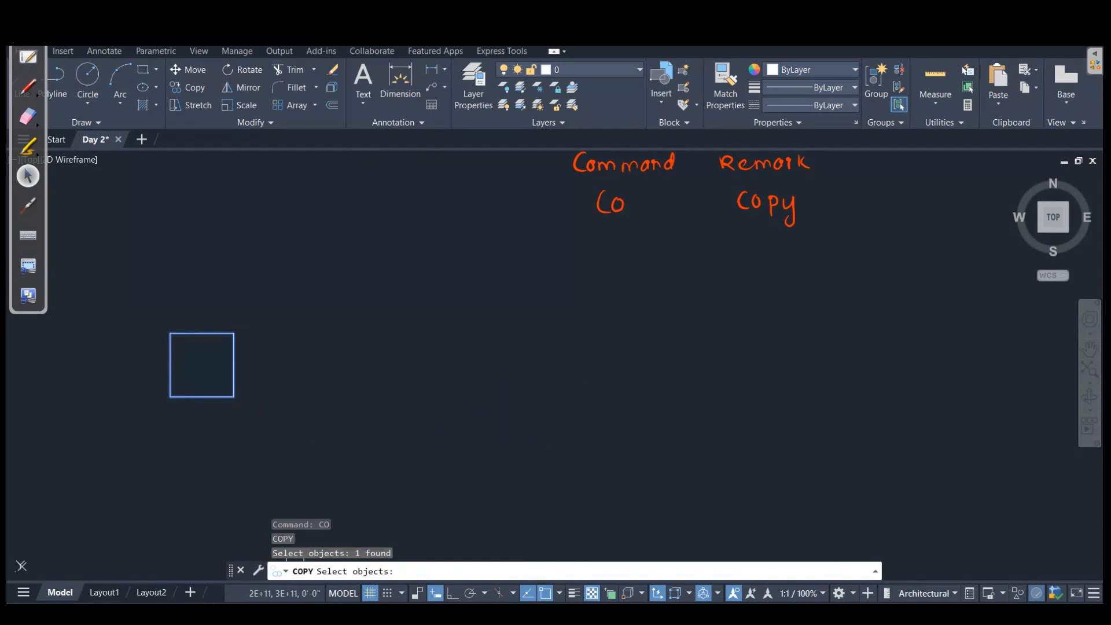
key("Escape")
key("Escape")
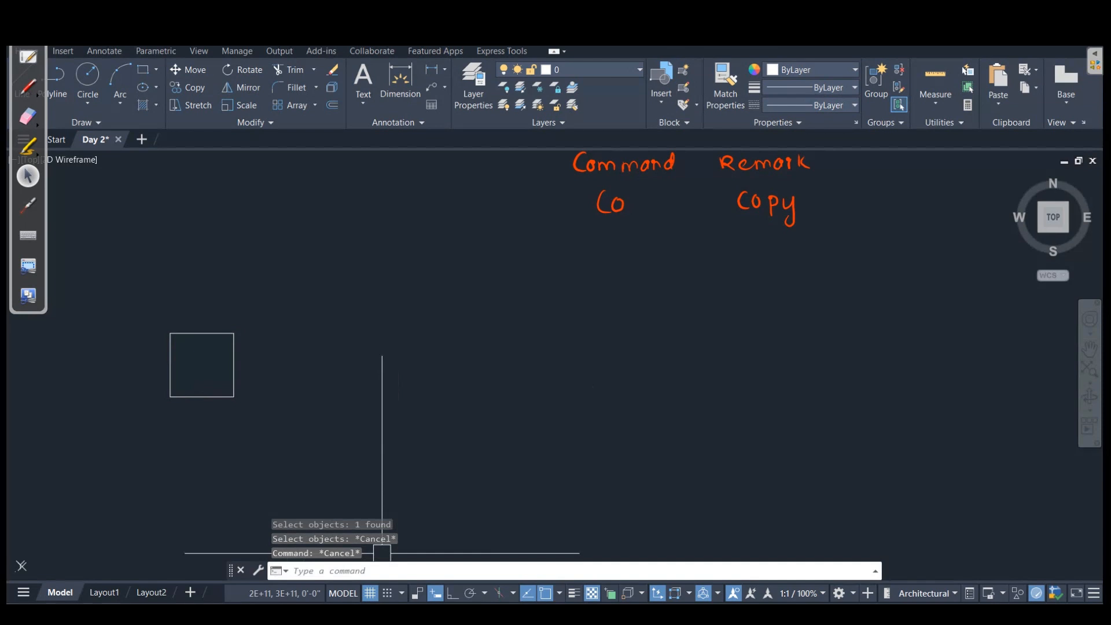
type("copy")
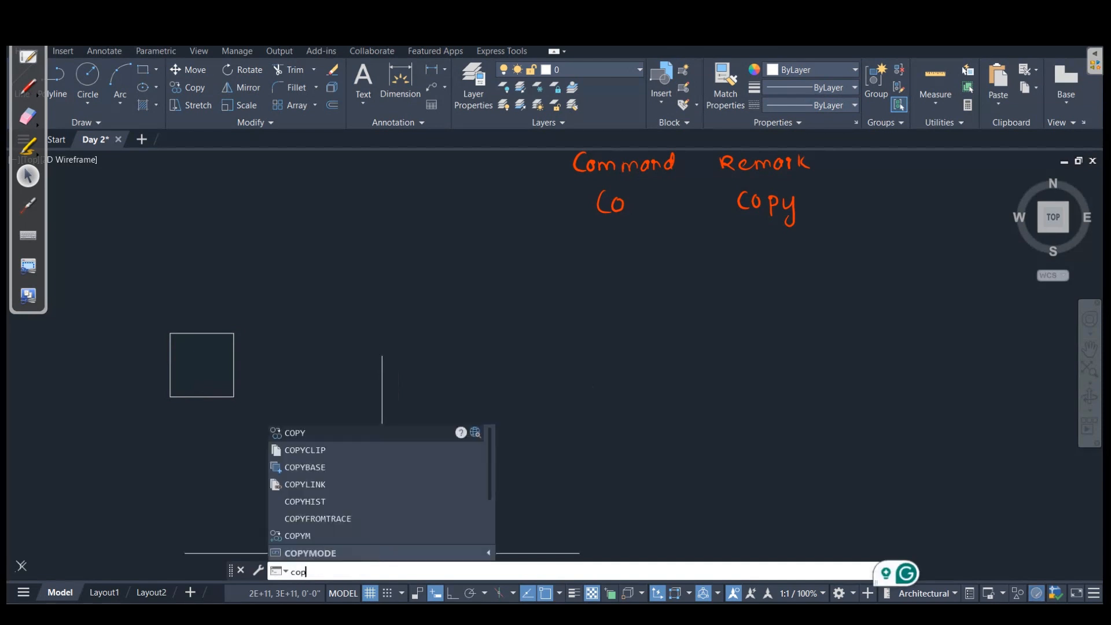
key("Return")
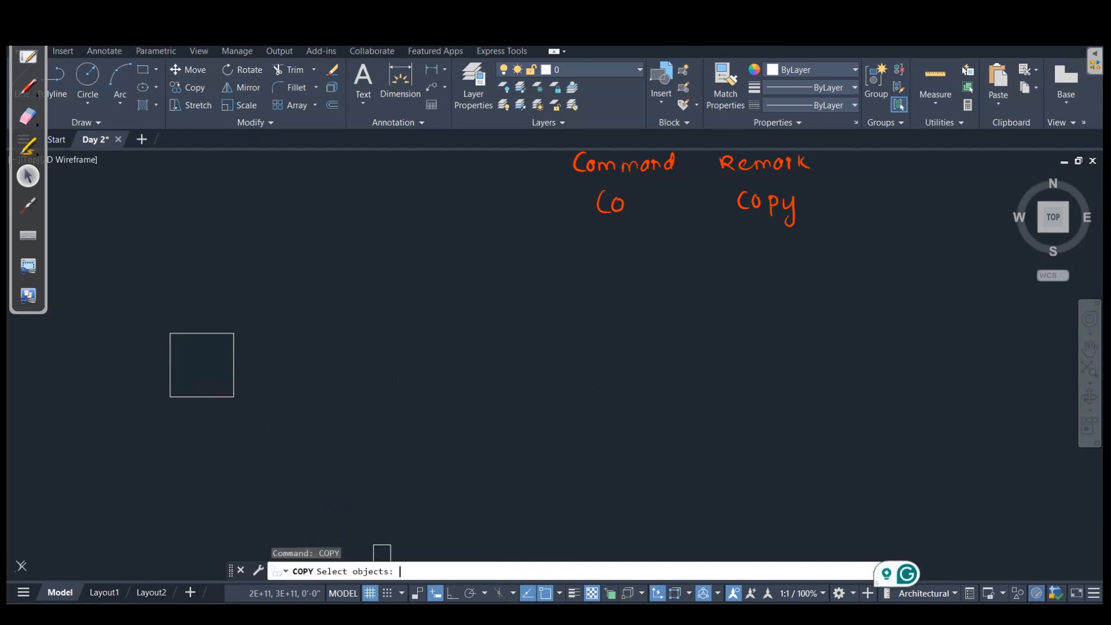
key("Escape")
key("Escape")
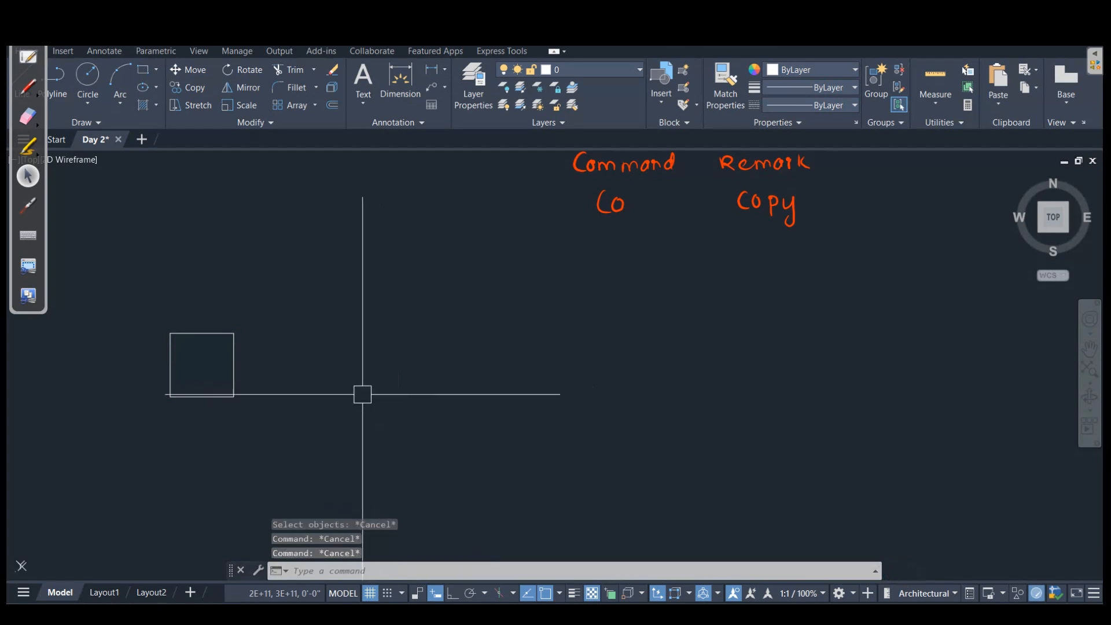
Step: Practise selecting the rectangle alternately with window and crossing selections
scroll(337, 412, "up", 3)
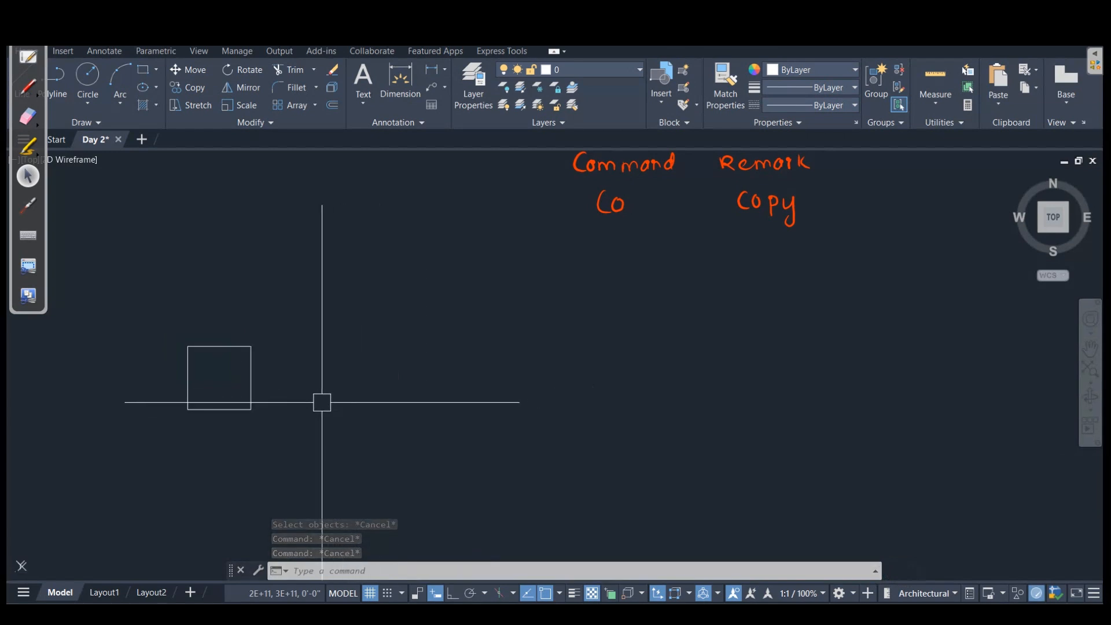
left_click(162, 330)
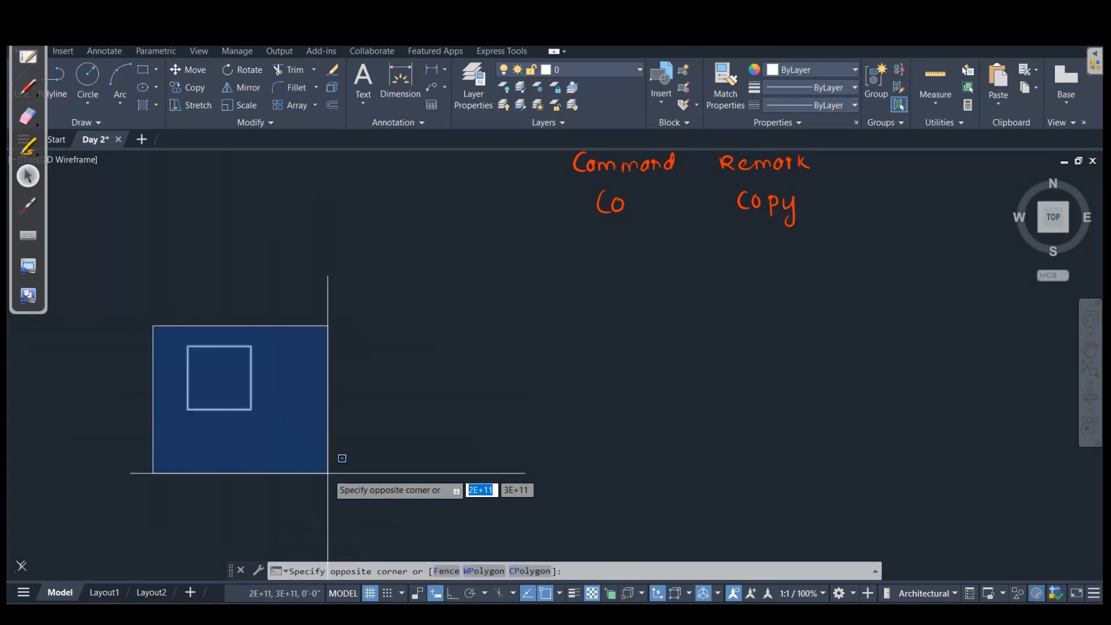
left_click(268, 442)
left_click(155, 313)
left_click(324, 464)
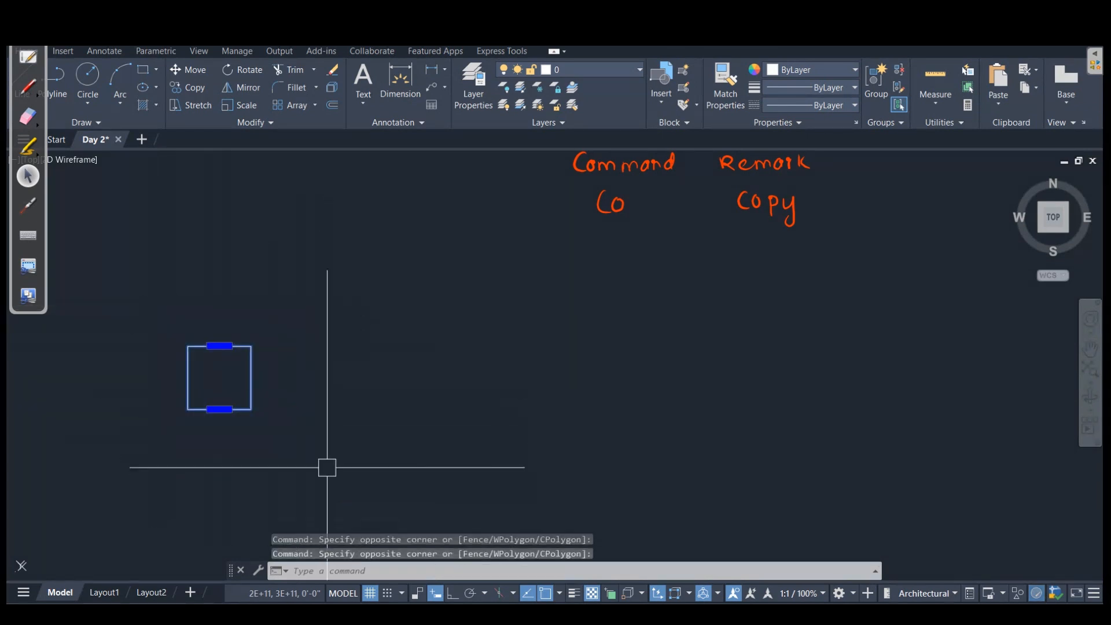
key("Escape")
left_click(355, 461)
left_click(125, 299)
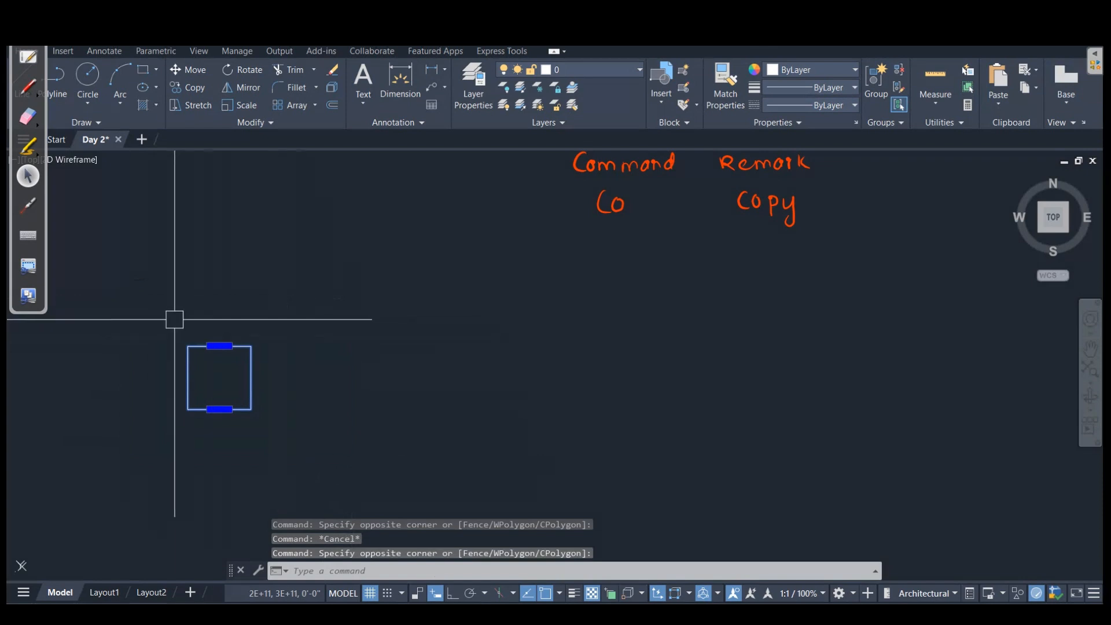
key("Escape")
left_click(139, 313)
left_click(328, 458)
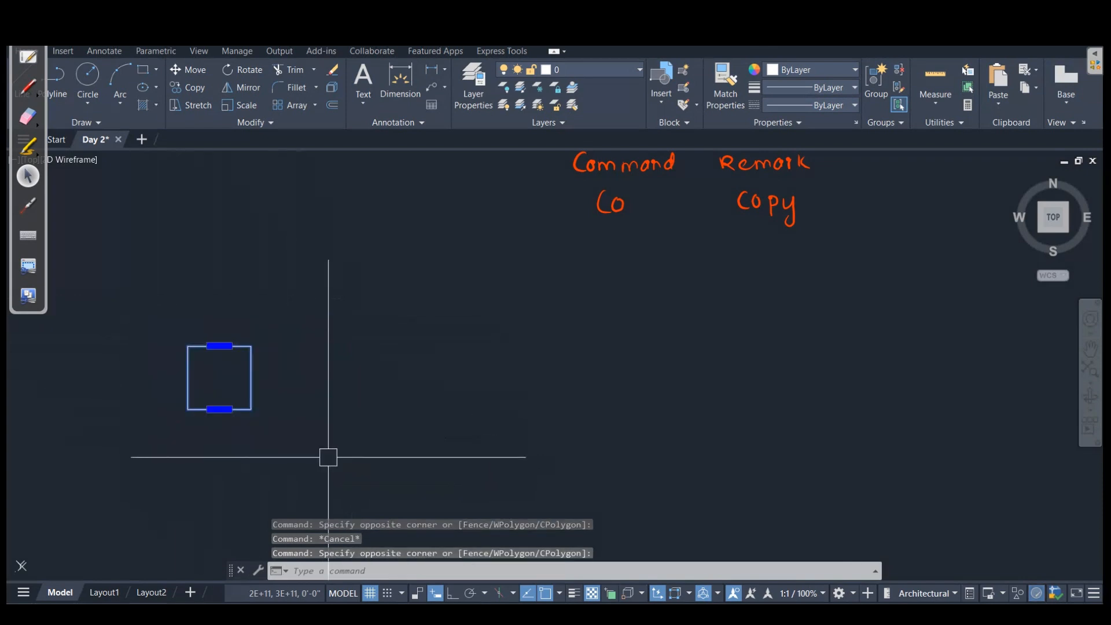
left_click(336, 461)
left_click(119, 302)
left_click(118, 303)
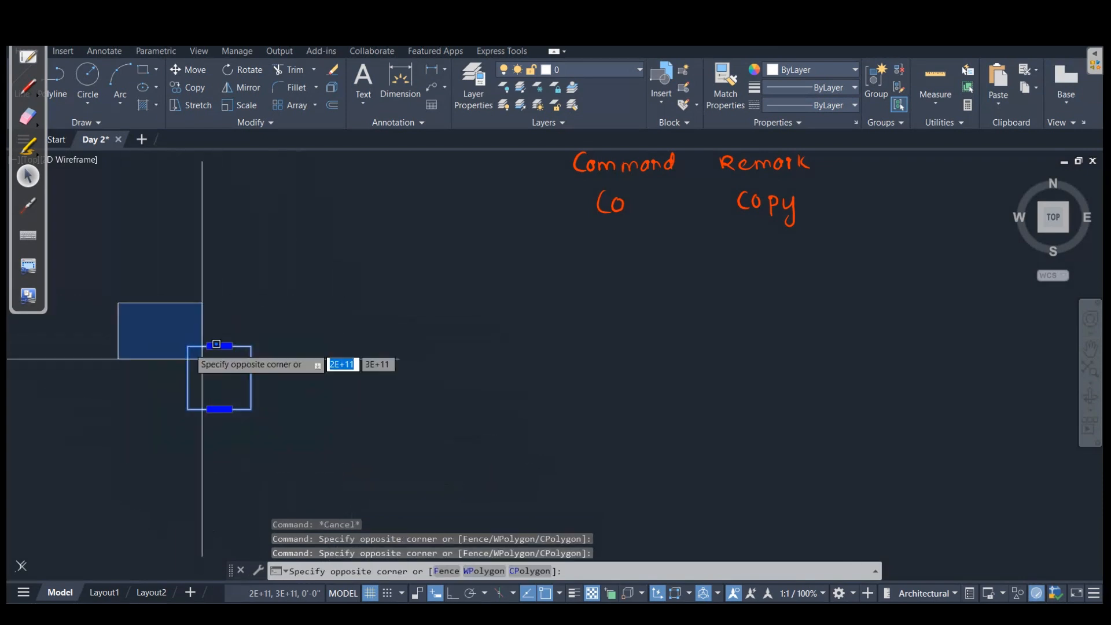
left_click(341, 463)
left_click(352, 467)
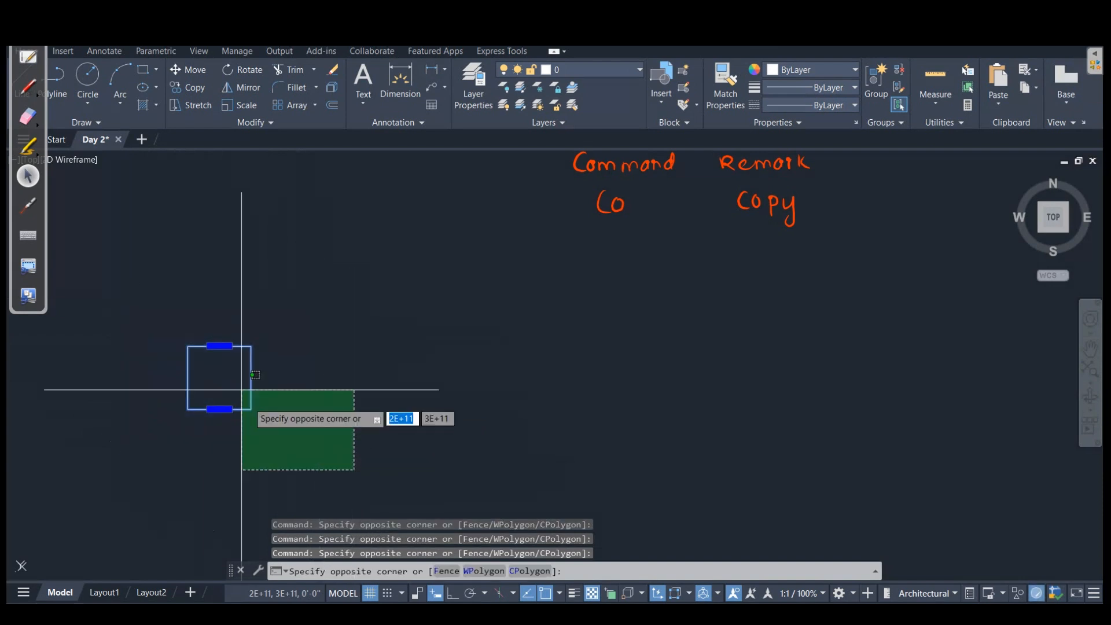
left_click(136, 299)
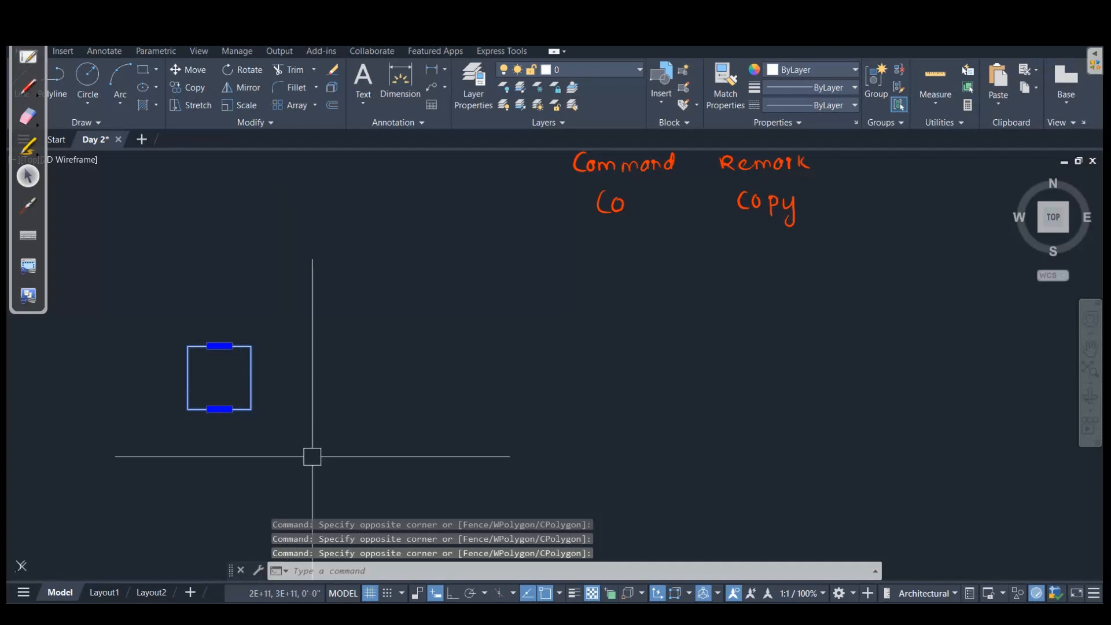
Step: Clear the selection and reselect the rectangle with one crossing selection for a closer look
scroll(248, 391, "down", 2)
scroll(228, 395, "up", 2)
key("Escape")
left_click(345, 431)
left_click(102, 293)
scroll(300, 350, "down", 2)
middle_click_drag(300, 350, 317, 321)
scroll(296, 379, "up", 4)
scroll(228, 288, "up", 2)
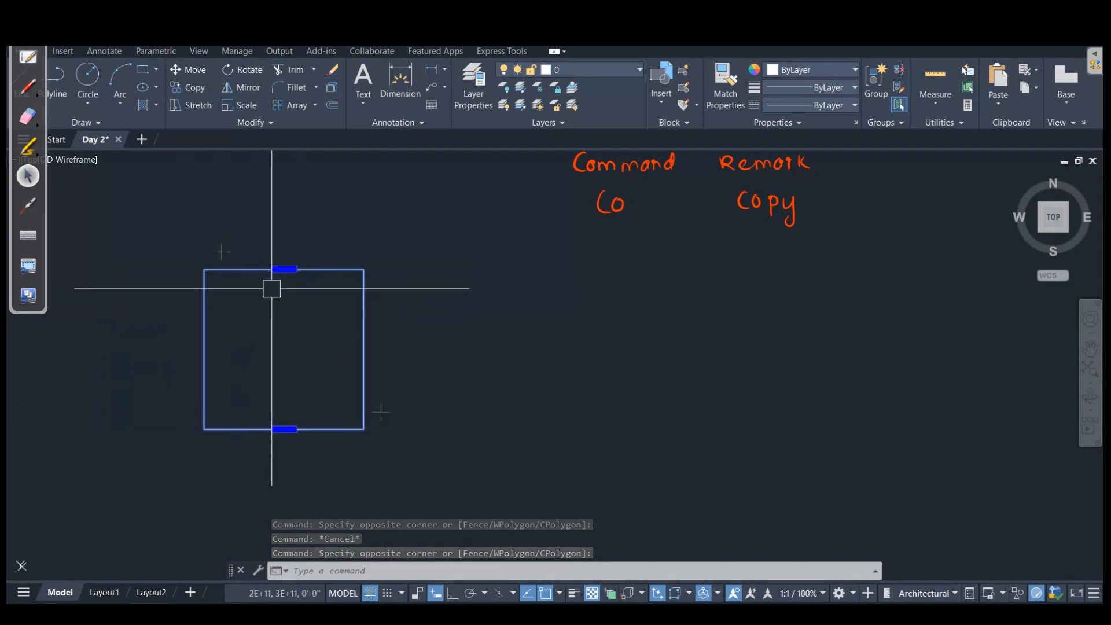
Step: Try to copy the crossing-selected rectangle with CO, using a base point in empty space beside it
key("Escape")
left_click(499, 467)
left_click(159, 234)
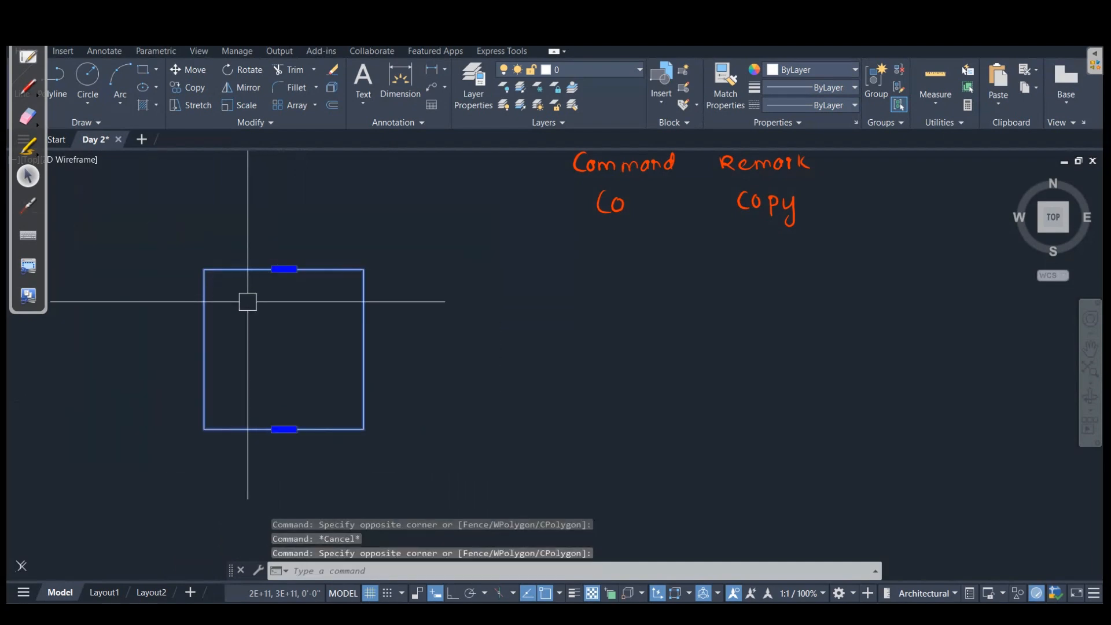
type("c")
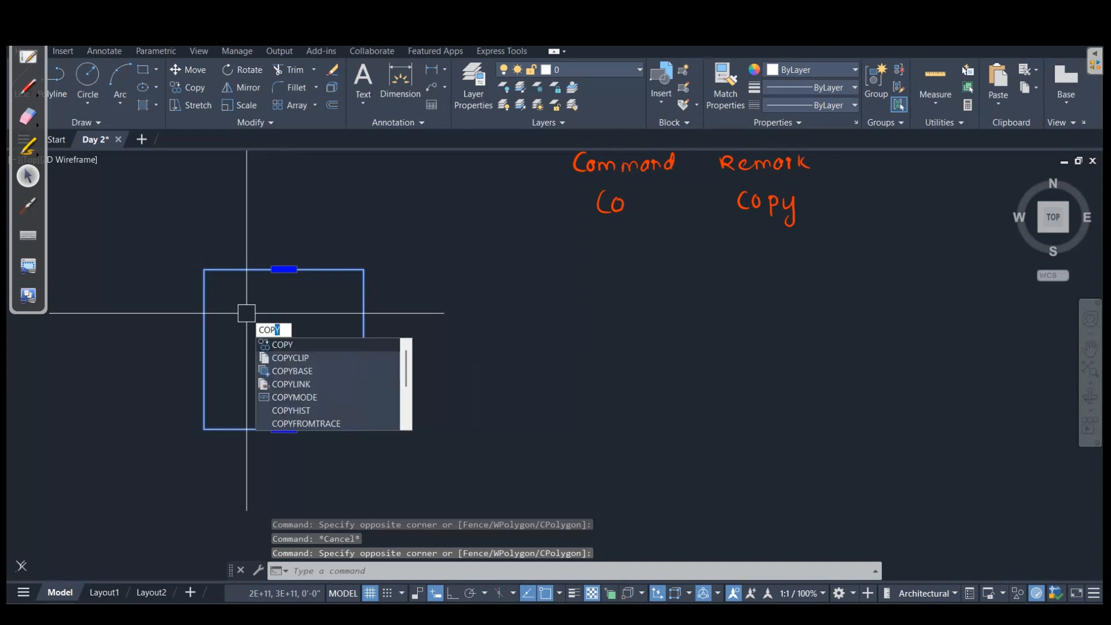
key("BackSpace")
key("BackSpace")
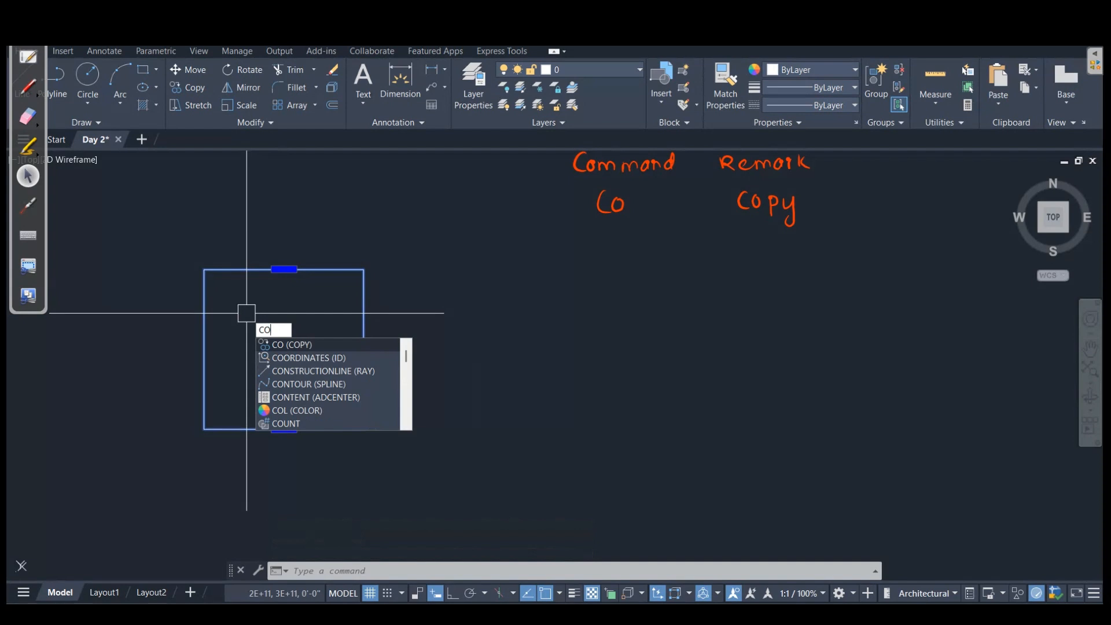
key("Return")
scroll(441, 449, "down", 3)
scroll(442, 448, "down", 2)
middle_click_drag(441, 449, 292, 446)
middle_click_drag(362, 390, 385, 331)
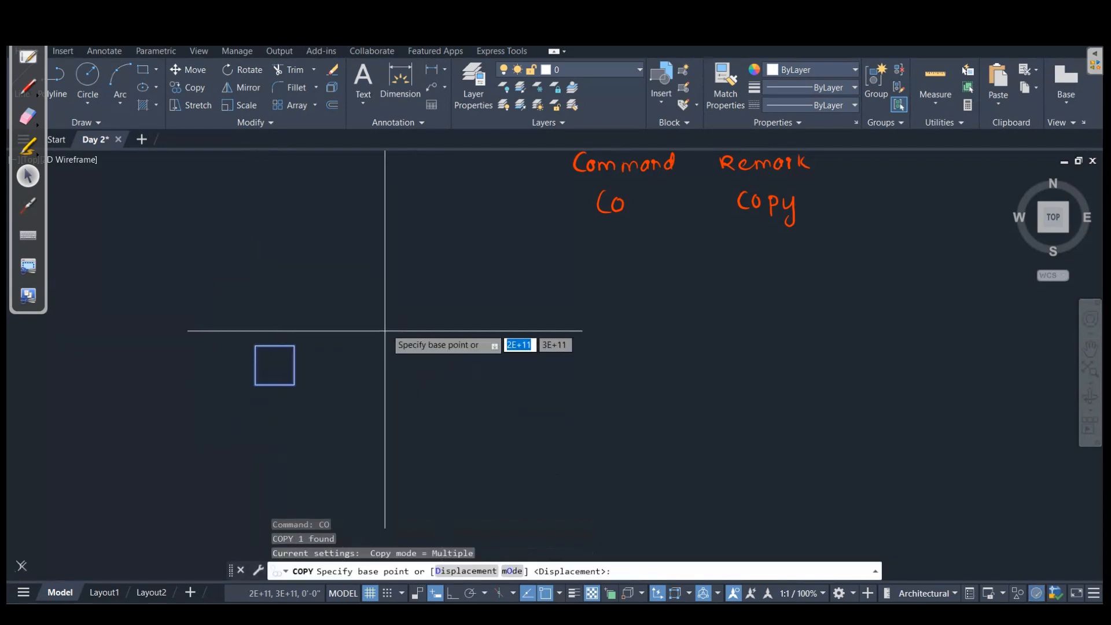
scroll(228, 330, "up", 4)
middle_click_drag(339, 441, 319, 382)
scroll(290, 397, "up", 4)
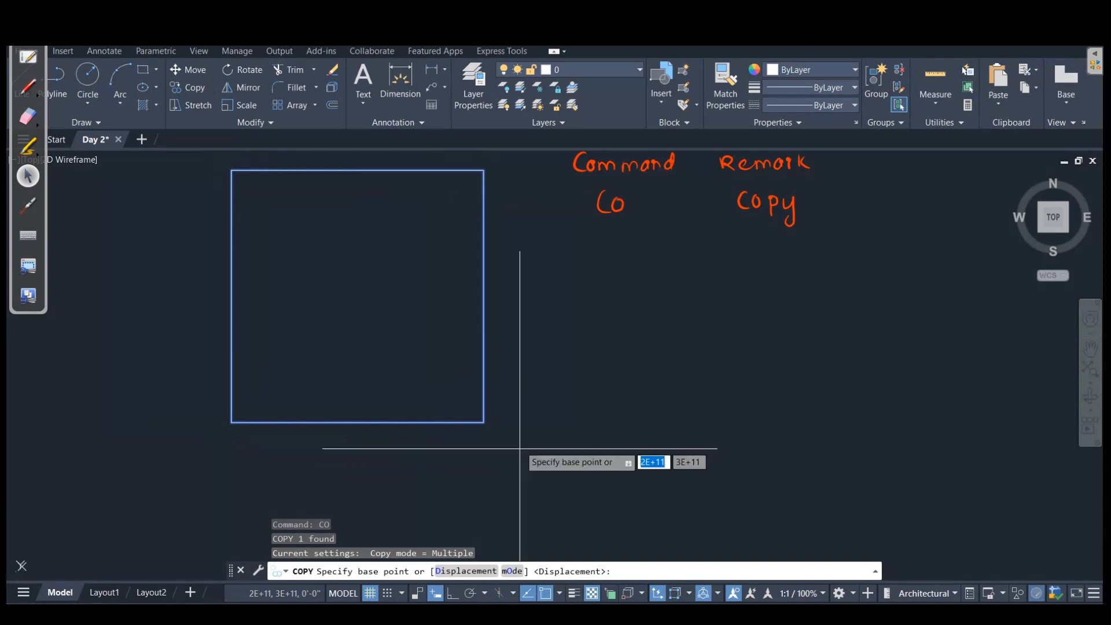
scroll(553, 414, "down", 4)
middle_click_drag(600, 409, 379, 417)
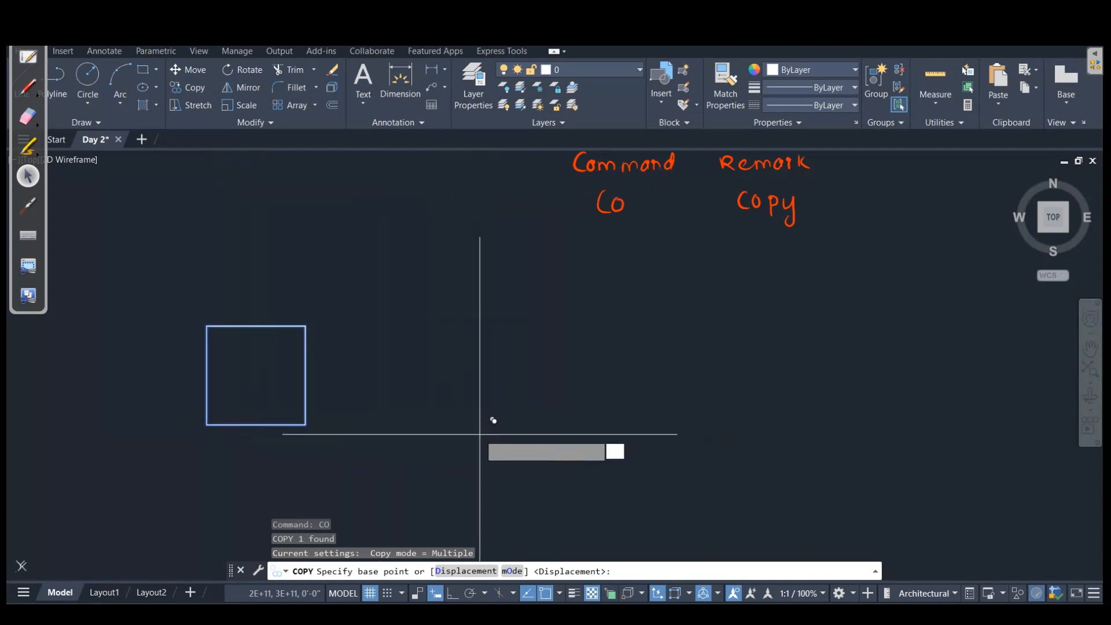
left_click(480, 434)
scroll(792, 420, "down", 3)
middle_click_drag(793, 421, 424, 394)
scroll(806, 397, "down", 2)
key("Escape")
Step: Select the rectangle and copy it from its lower-right corner, placing the first copy a short distance to its right
scroll(431, 413, "up", 5)
scroll(492, 442, "down", 2)
scroll(497, 440, "up", 2)
left_click(501, 447)
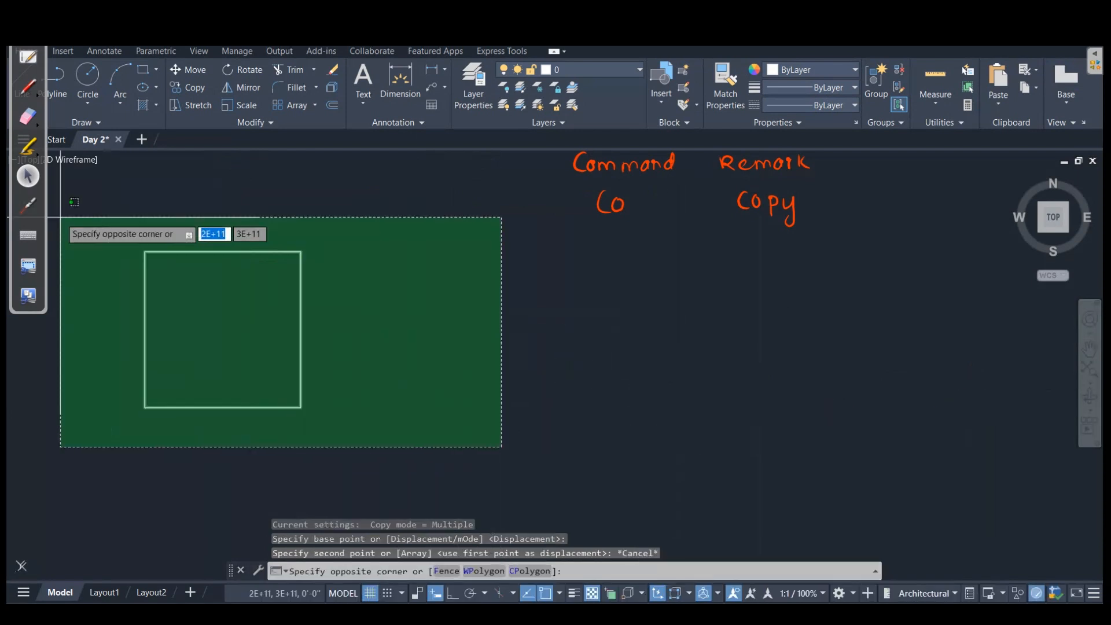
left_click(112, 227)
type("co")
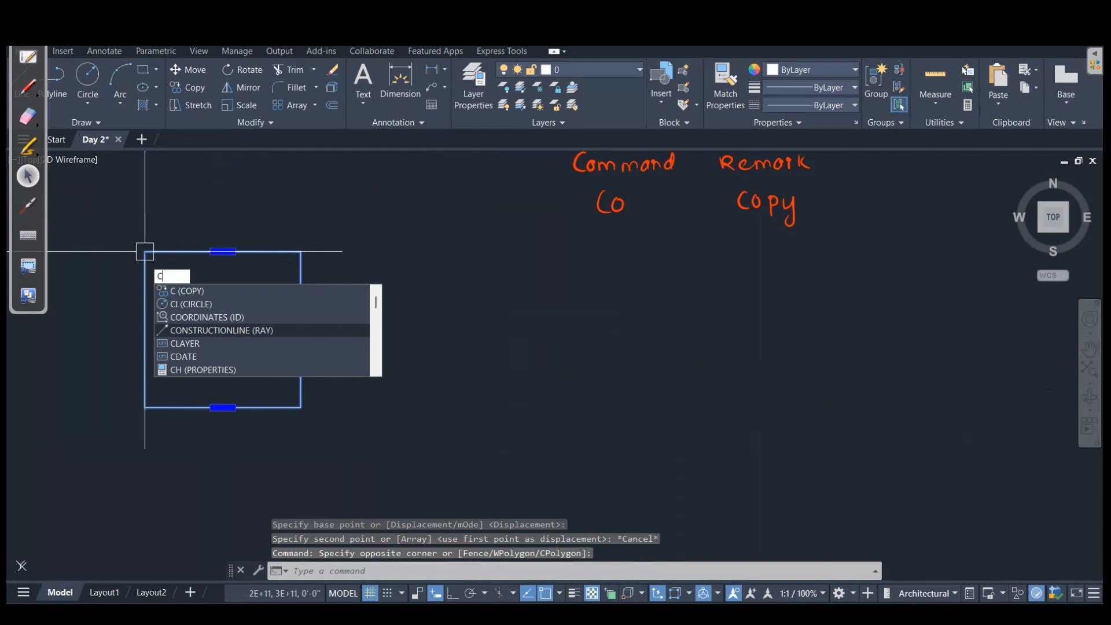
key("Return")
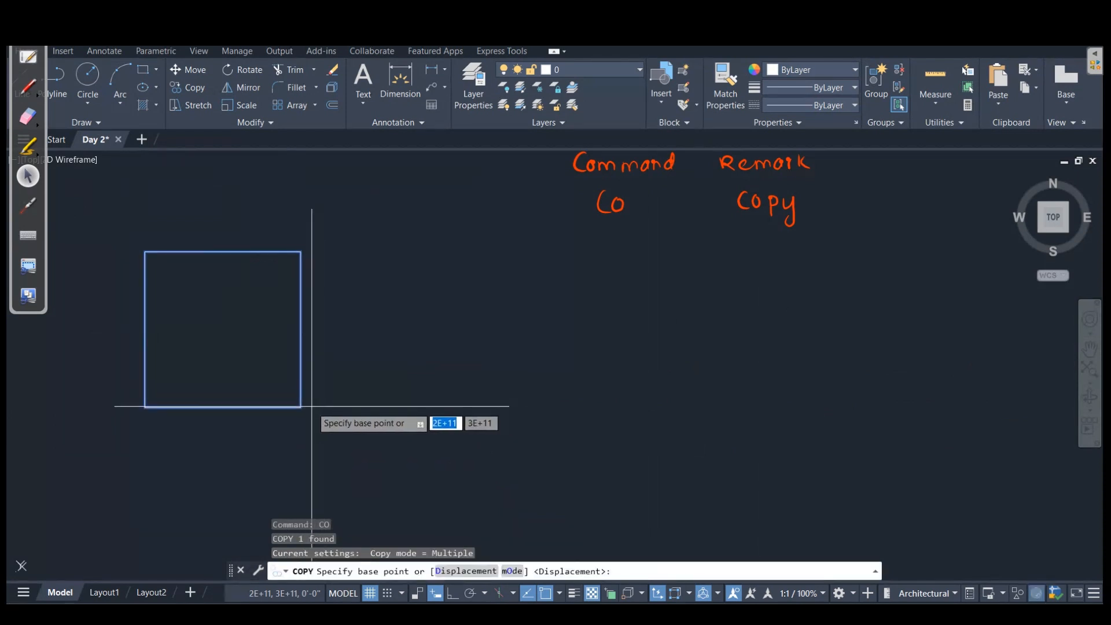
left_click(301, 407)
left_click(609, 427)
scroll(776, 427, "down", 4)
middle_click_drag(776, 427, 609, 409)
Step: Place seven more copies freely around the original rectangle, including one well below it, and end the Copy command
left_click(651, 399)
left_click(767, 324)
left_click(824, 443)
left_click(367, 269)
left_click(250, 400)
scroll(376, 393, "down", 2)
scroll(376, 393, "down", 2)
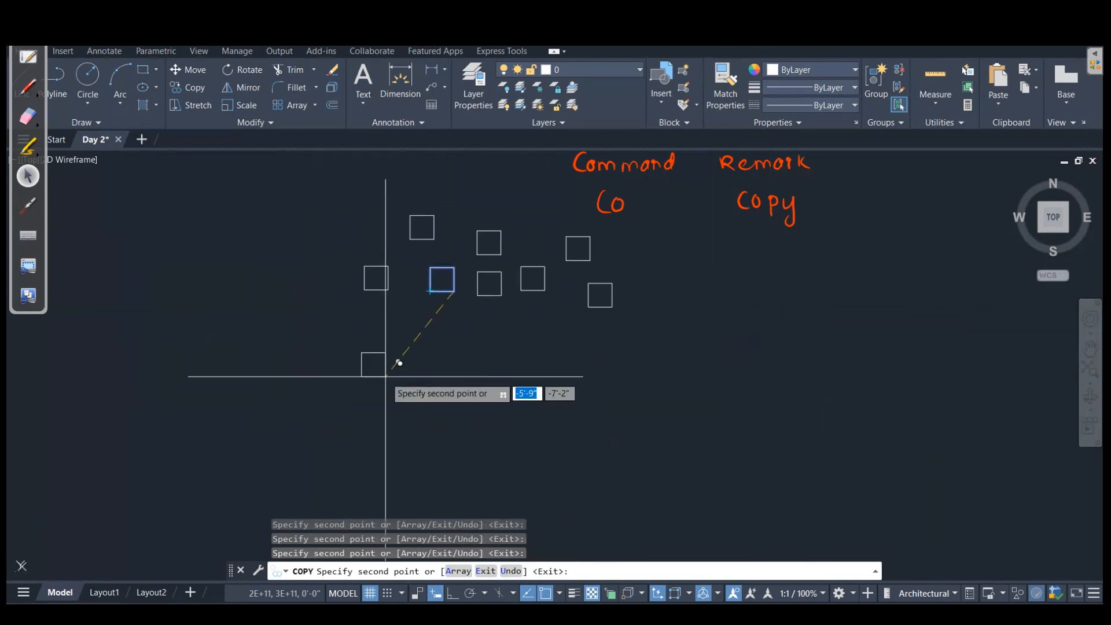
left_click(384, 377)
key("Escape")
scroll(335, 384, "down", 3)
scroll(335, 387, "up", 3)
middle_click_drag(335, 386, 414, 418)
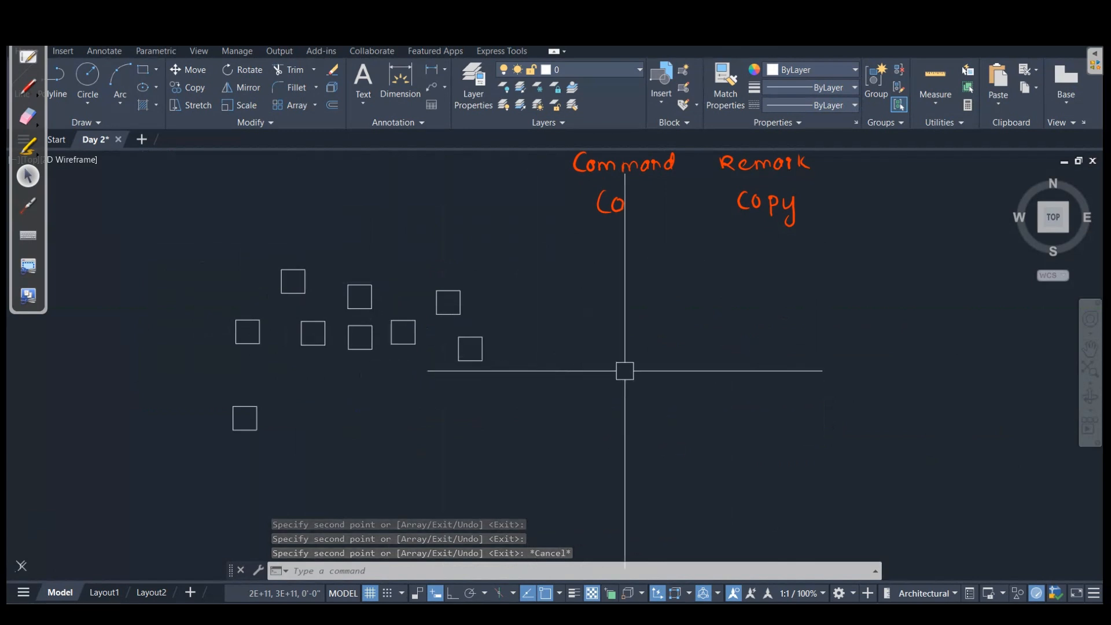
Step: Draw a large rectangle in the empty space to the right of the small squares
type("rec")
key("Return")
left_click(565, 291)
left_click(819, 455)
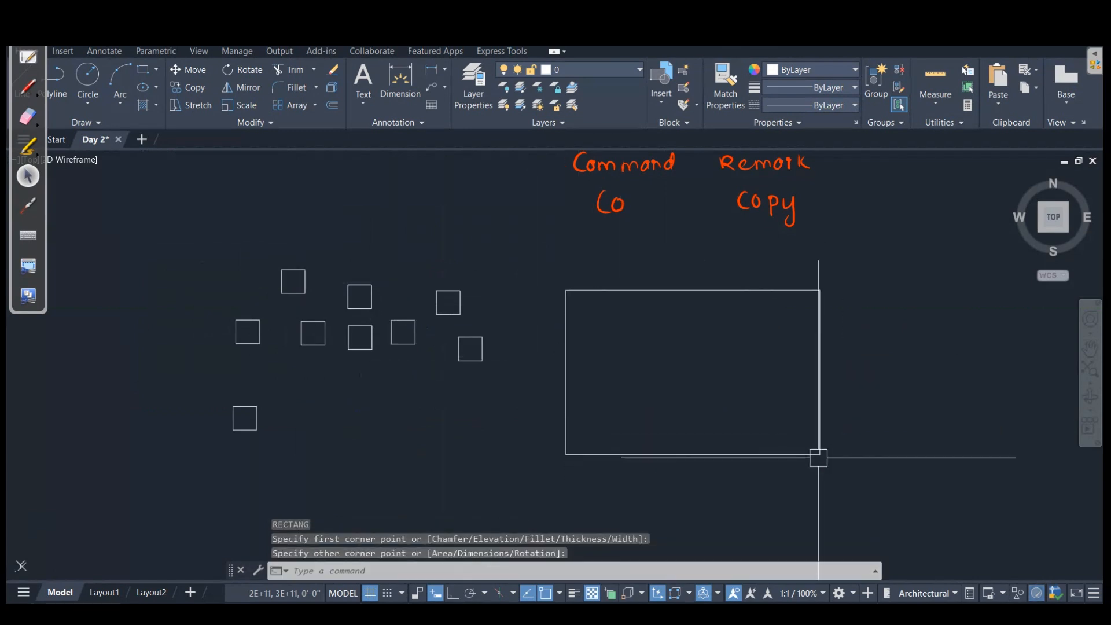
middle_click_drag(611, 406, 596, 422)
scroll(467, 362, "up", 3)
left_click(407, 340)
left_click(514, 412)
scroll(418, 360, "up", 4)
scroll(359, 348, "down", 2)
scroll(350, 348, "up", 2)
scroll(526, 456, "down", 2)
middle_click_drag(461, 369, 388, 342)
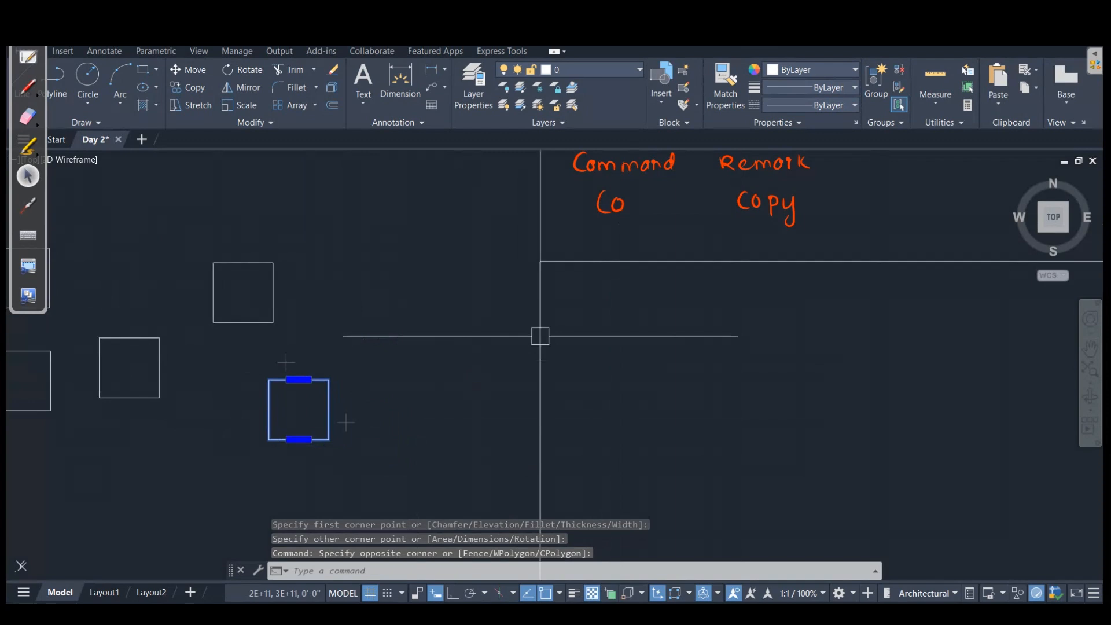
key("Escape")
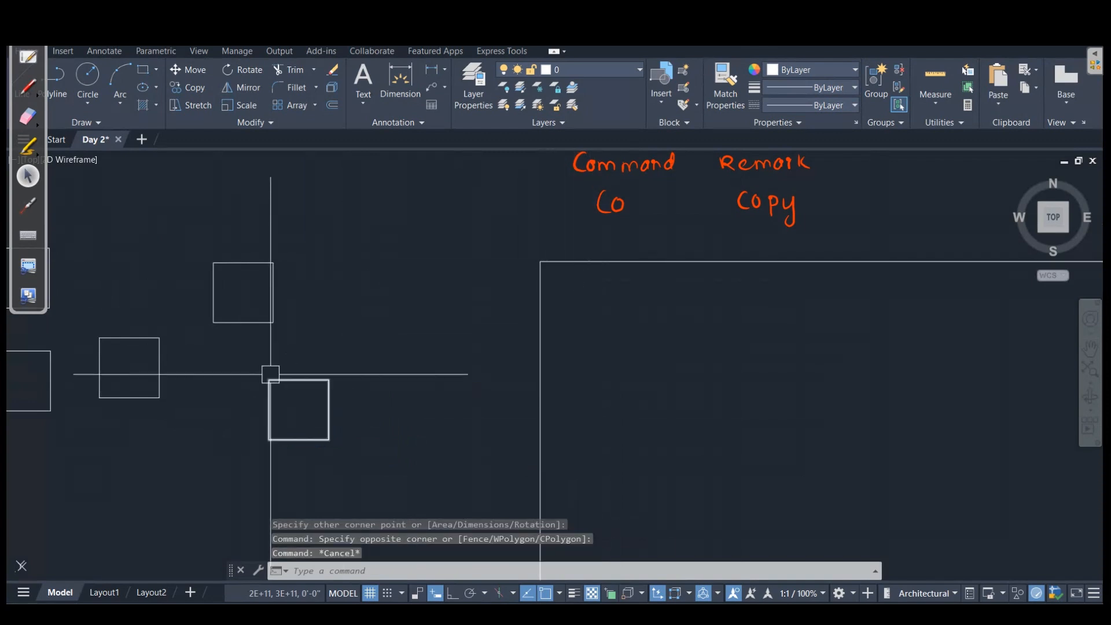
left_click(244, 365)
left_click(415, 474)
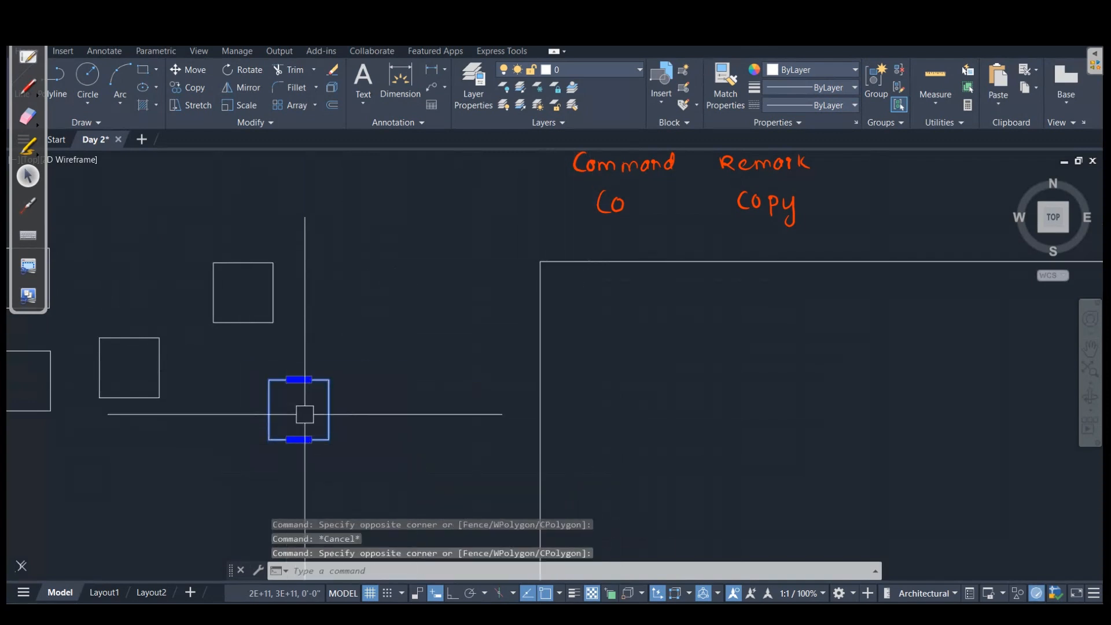
key("Escape")
Step: Copy the square nearest the large rectangle from its upper-left corner into the large rectangle's upper-left corner
left_click(224, 367)
left_click(415, 462)
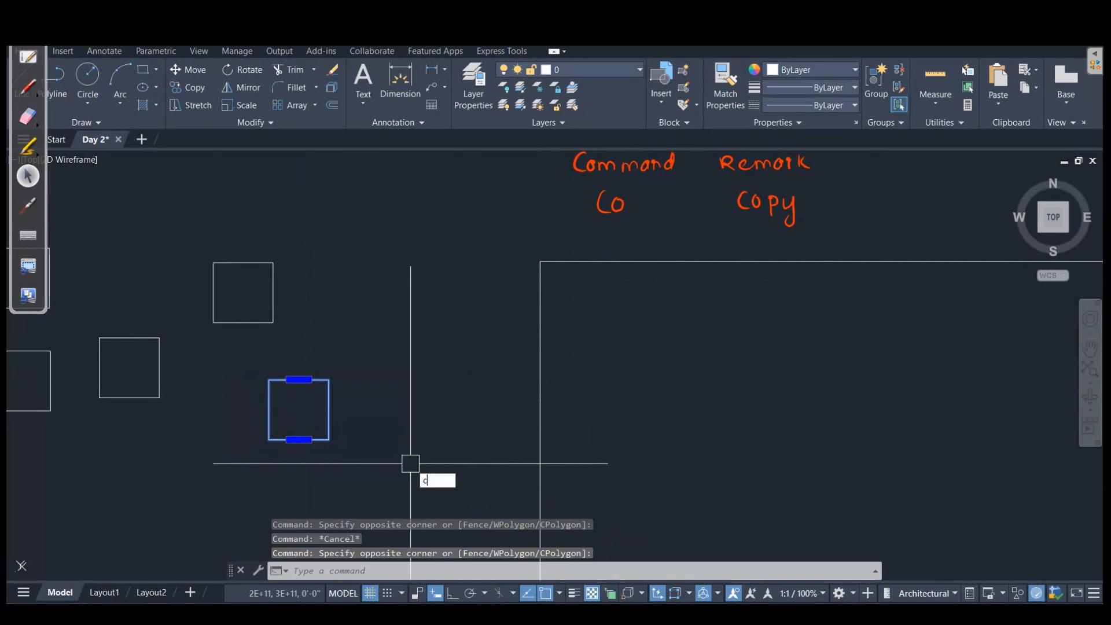
type("co")
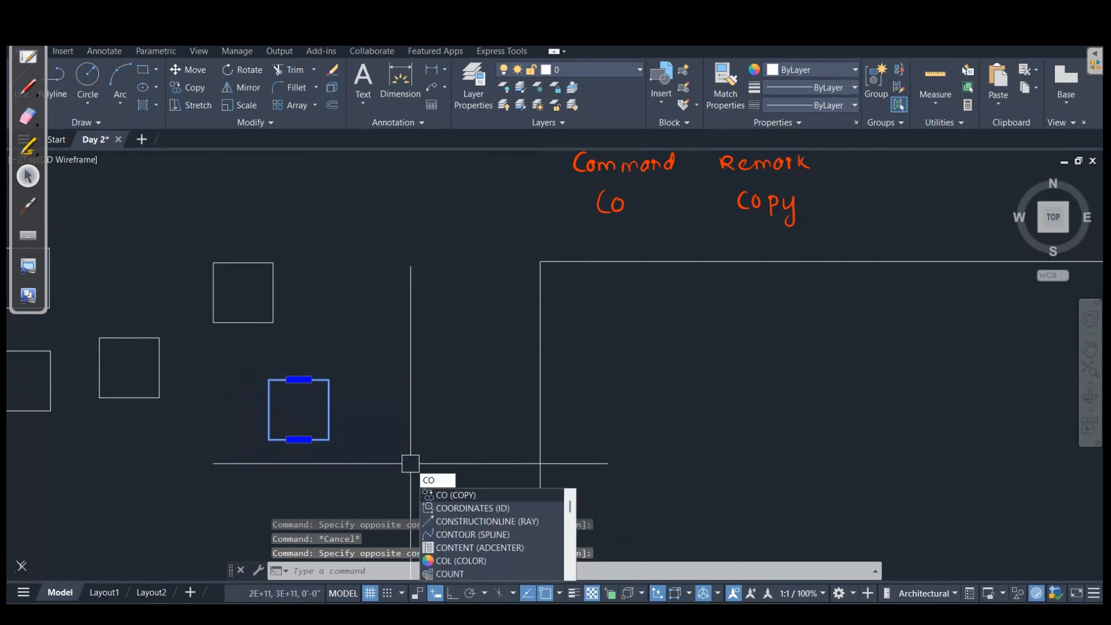
key("Return")
scroll(268, 377, "up", 5)
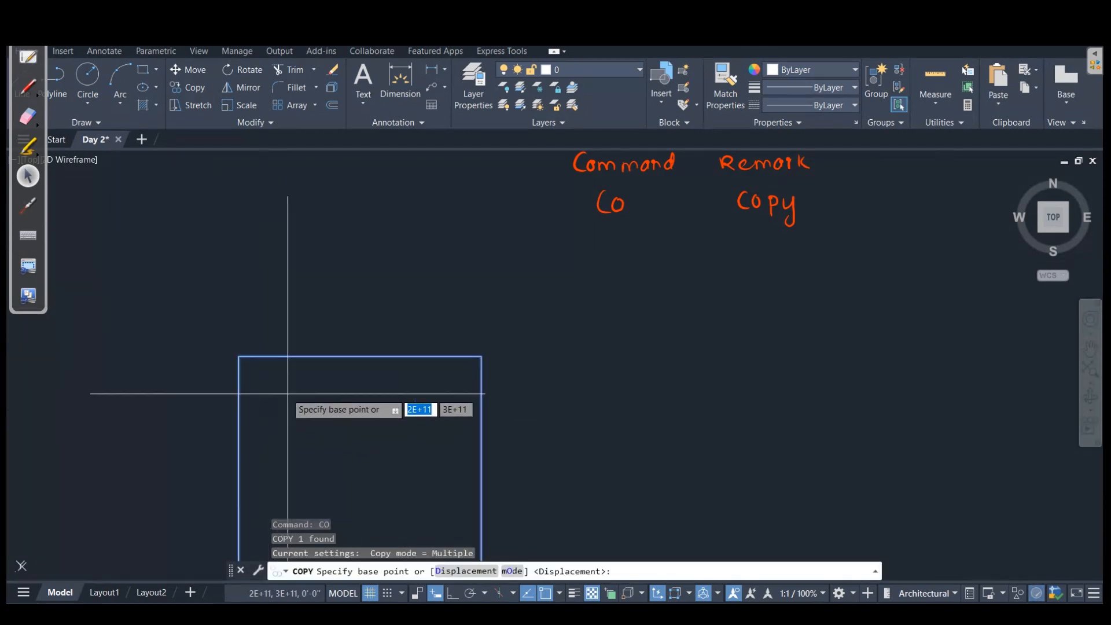
left_click(239, 358)
scroll(269, 361, "down", 6)
scroll(468, 266, "up", 6)
left_click(409, 209)
scroll(199, 307, "down", 4)
middle_click_drag(198, 311, 527, 265)
key("Escape")
Step: Try to copy the same square into the large rectangle's upper-left corner using the square's lower-right corner as base point
middle_click_drag(377, 454, 438, 382)
left_click(449, 469)
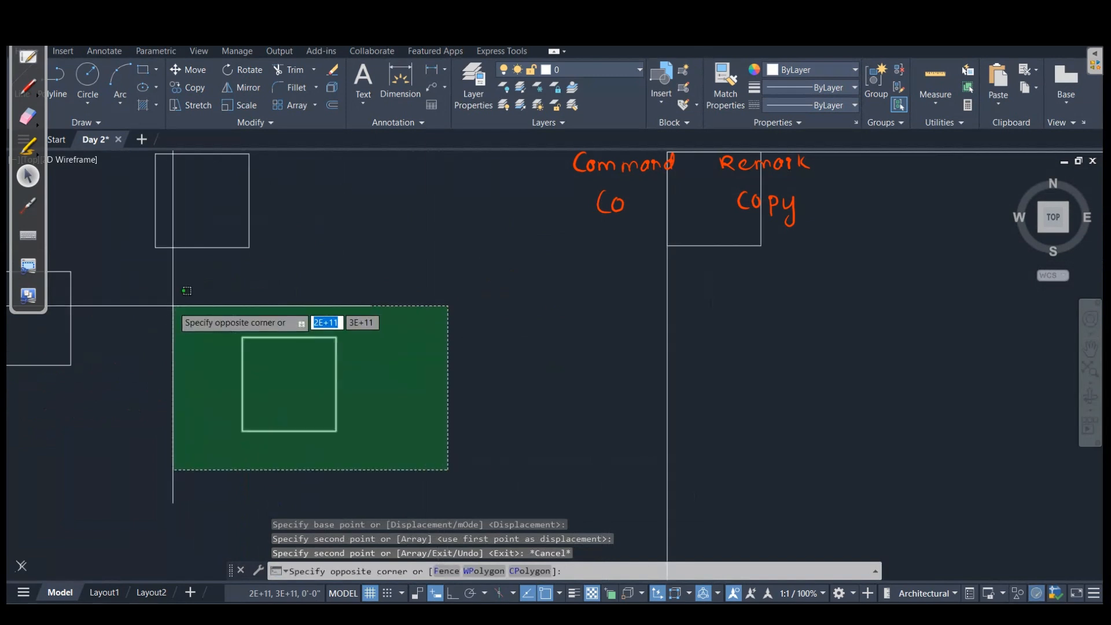
left_click(181, 340)
type("co")
key("Return")
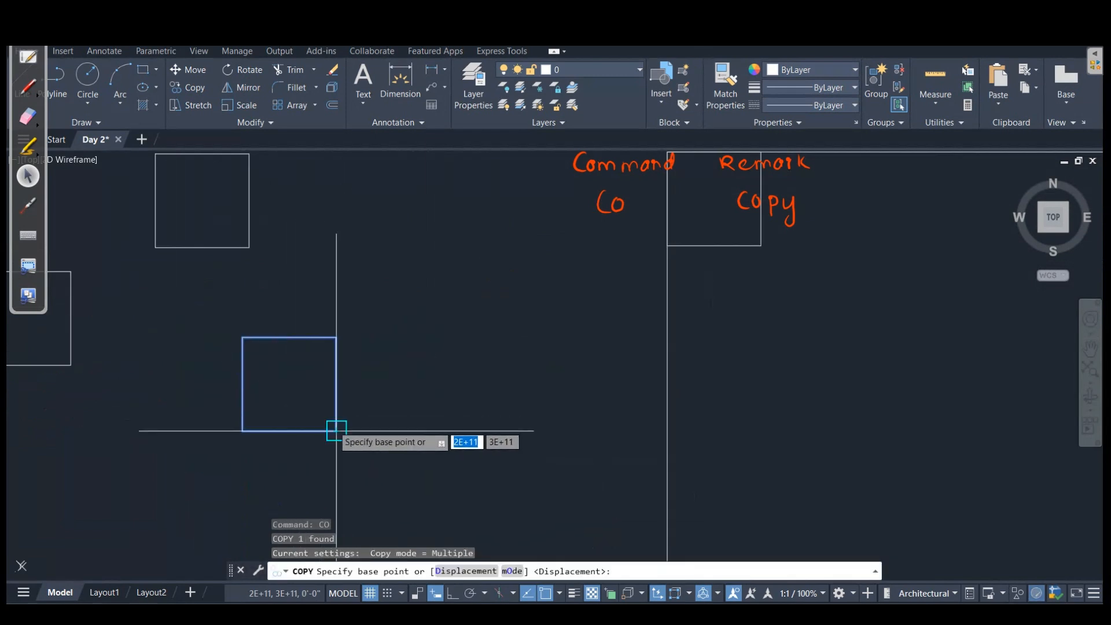
left_click(336, 431)
scroll(409, 422, "down", 5)
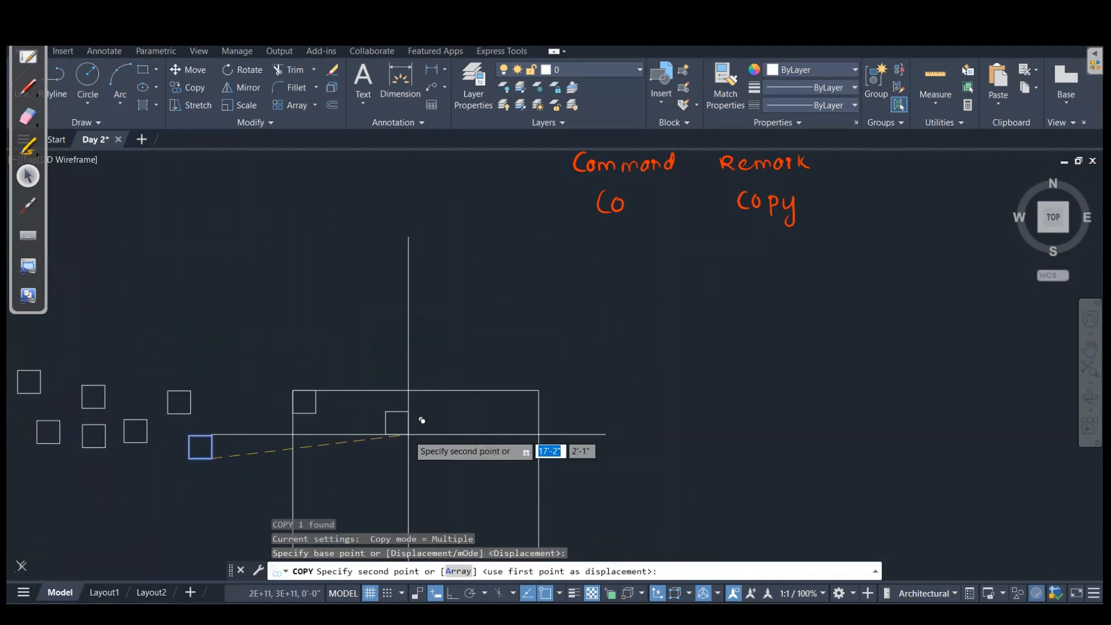
scroll(382, 347, "up", 5)
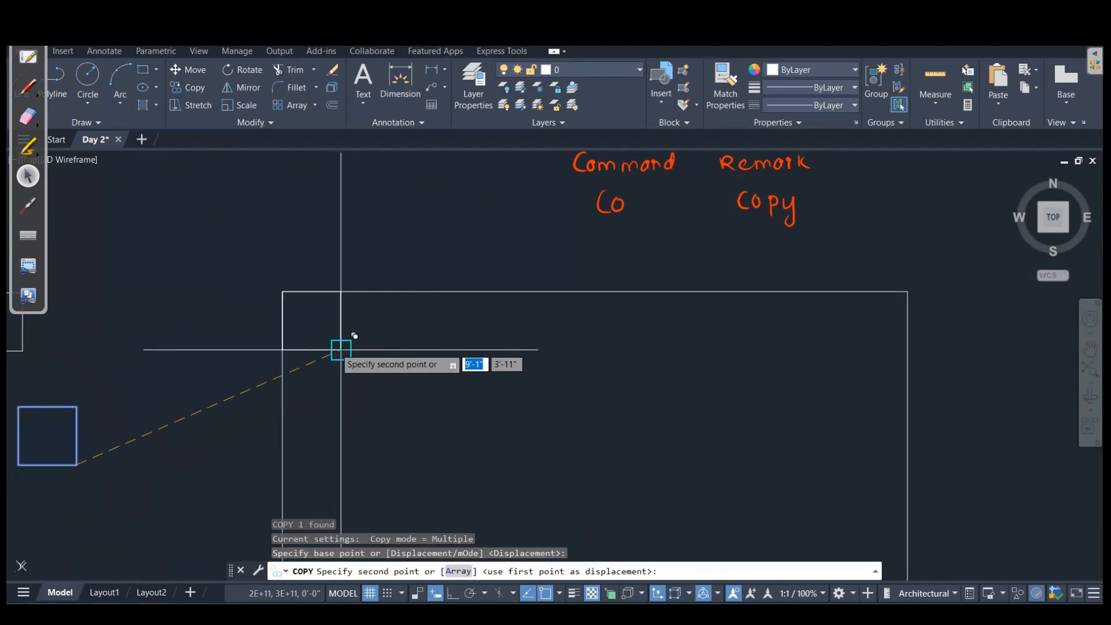
scroll(405, 440, "down", 2)
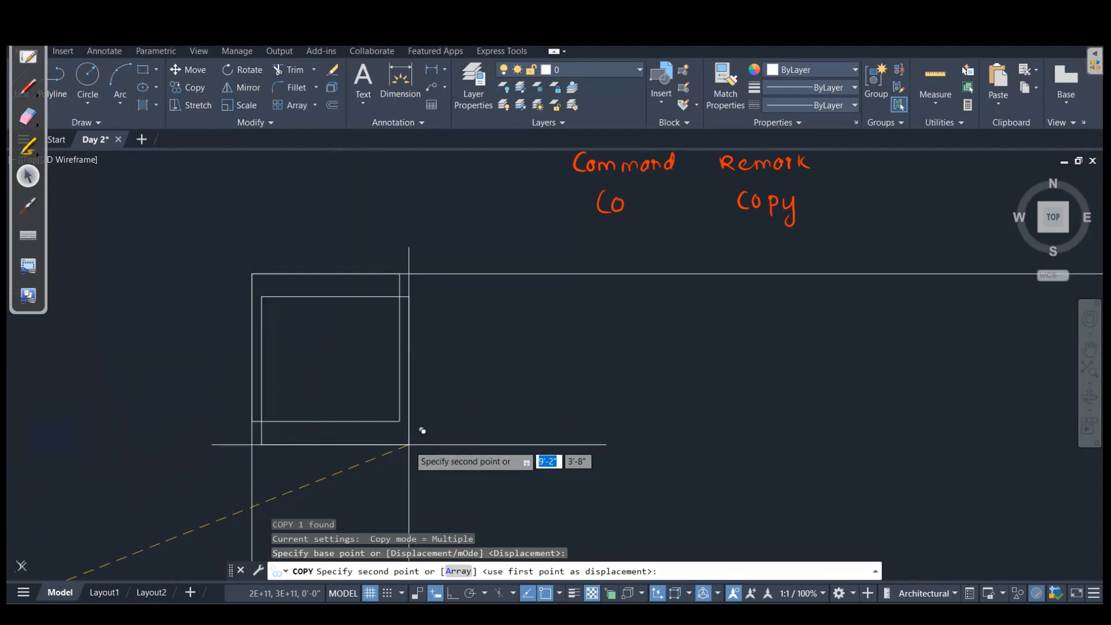
scroll(405, 423, "down", 3)
key("Escape")
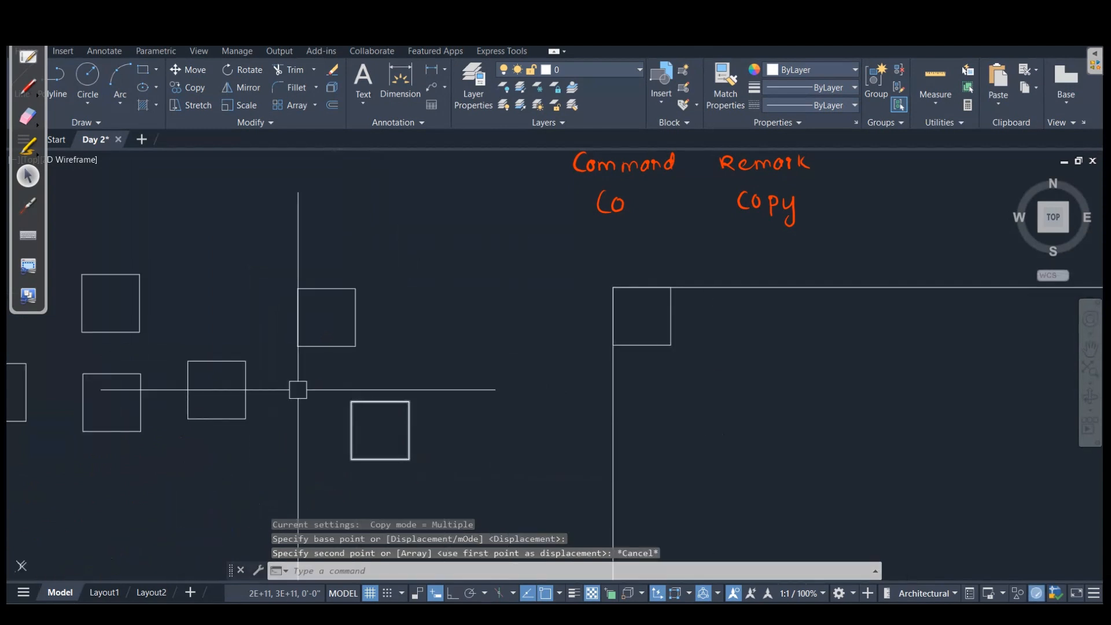
left_click(320, 385)
left_click(473, 493)
scroll(325, 470, "down", 2)
scroll(336, 458, "up", 4)
scroll(438, 420, "down", 3)
scroll(488, 381, "up", 3)
scroll(490, 370, "down", 3)
scroll(497, 298, "up", 7)
scroll(481, 226, "down", 3)
scroll(459, 226, "up", 4)
scroll(590, 362, "down", 5)
middle_click_drag(593, 364, 600, 379)
scroll(605, 353, "down", 4)
middle_click_drag(509, 396, 593, 316)
middle_click_drag(515, 464, 464, 302)
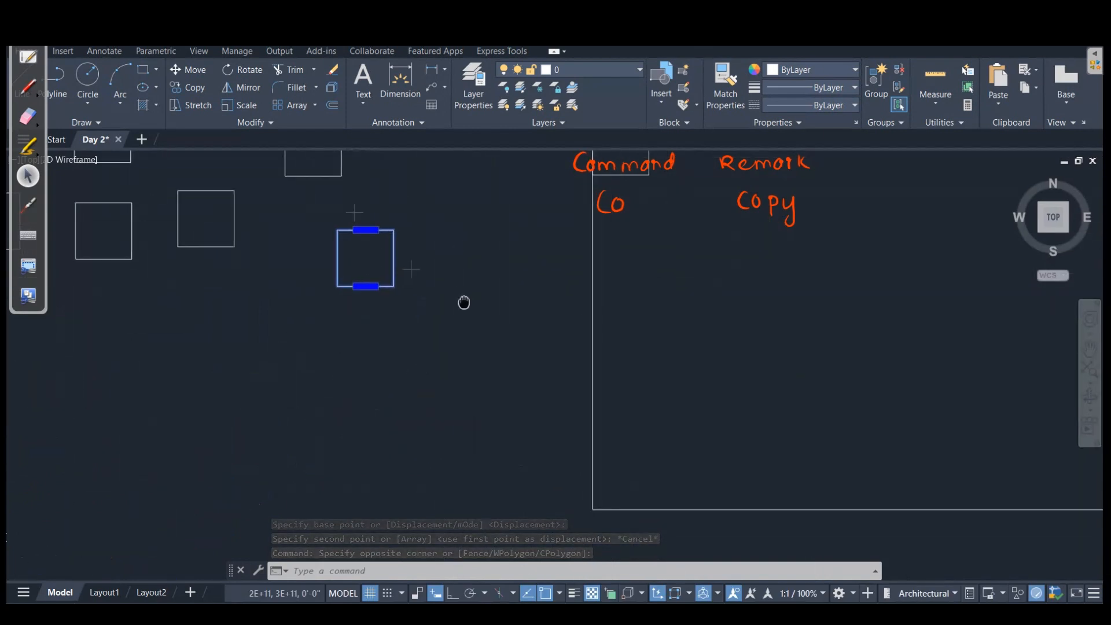
scroll(510, 436, "down", 3)
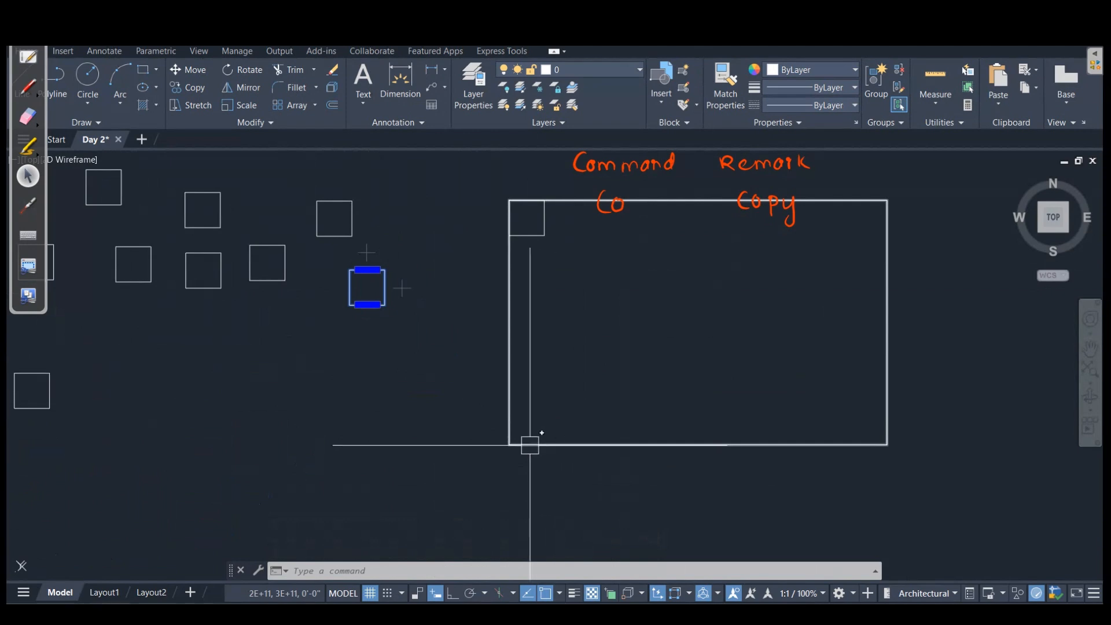
key("Escape")
Step: Copy the square nearest the large rectangle from its lower-left corner into the large rectangle's lower-left corner
scroll(358, 266, "up", 8)
left_click(278, 259)
scroll(550, 480, "down", 2)
middle_click_drag(554, 485, 521, 421)
left_click(571, 489)
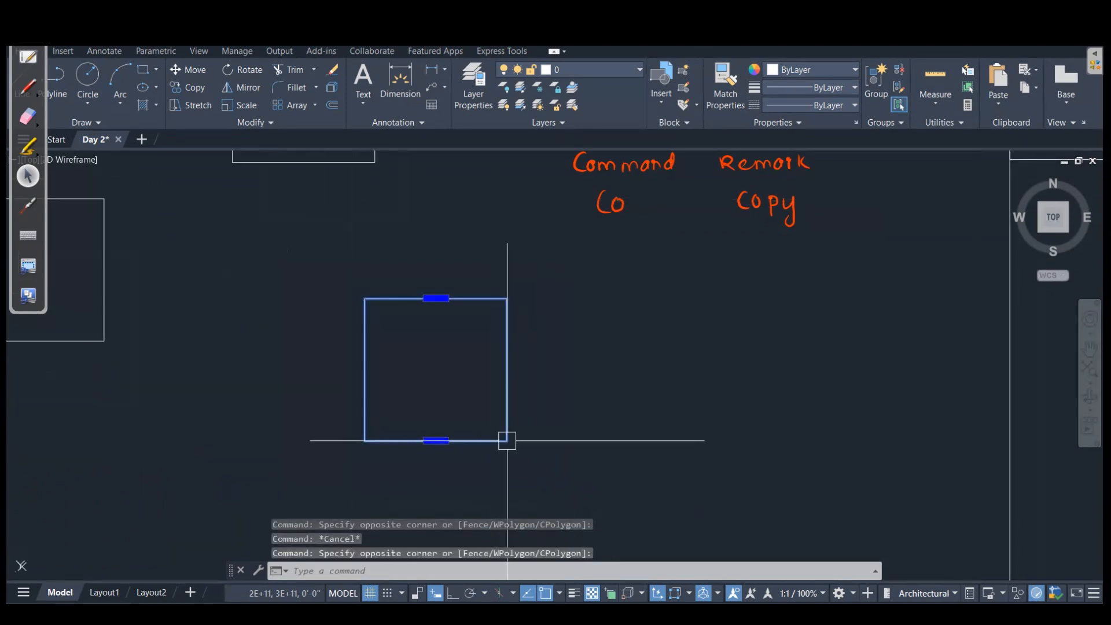
type("co")
key("Return")
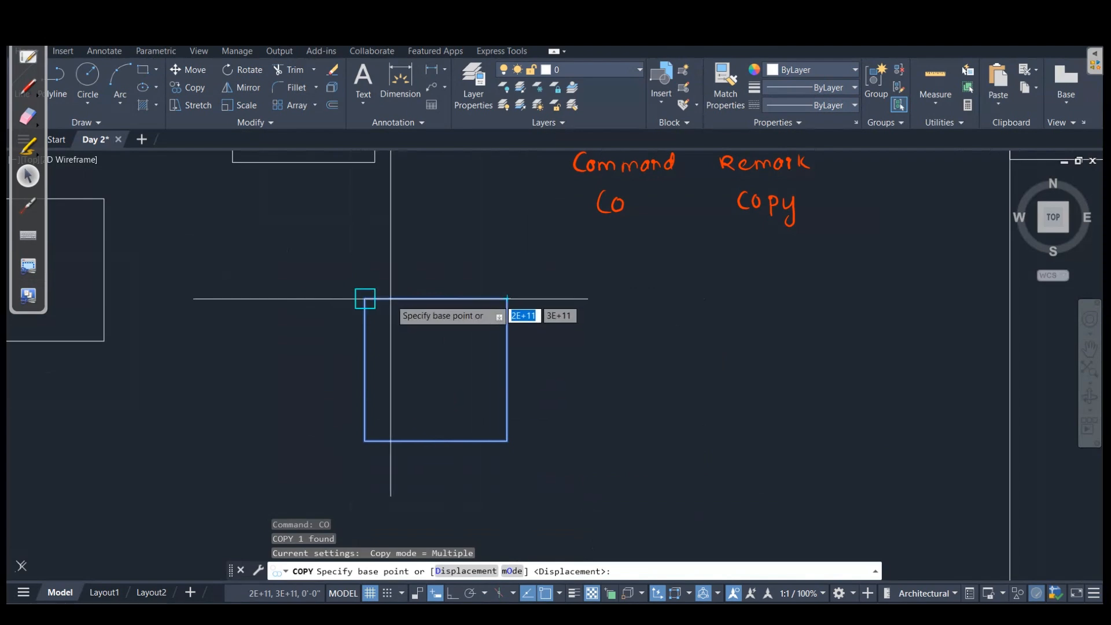
left_click(365, 441)
scroll(507, 455, "down", 5)
middle_click_drag(507, 455, 296, 329)
left_click(419, 462)
key("Escape")
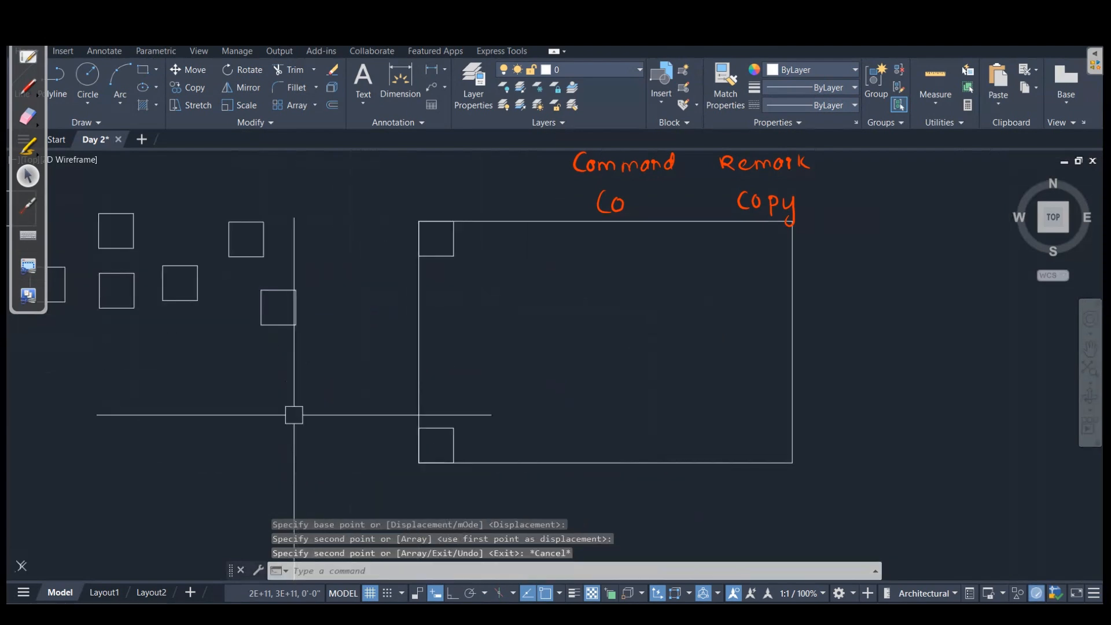
Step: Copy the same square from its lower-right corner onto the large rectangle's lower-right corner
middle_click_drag(334, 343, 390, 415)
scroll(390, 415, "up", 3)
left_click(449, 449)
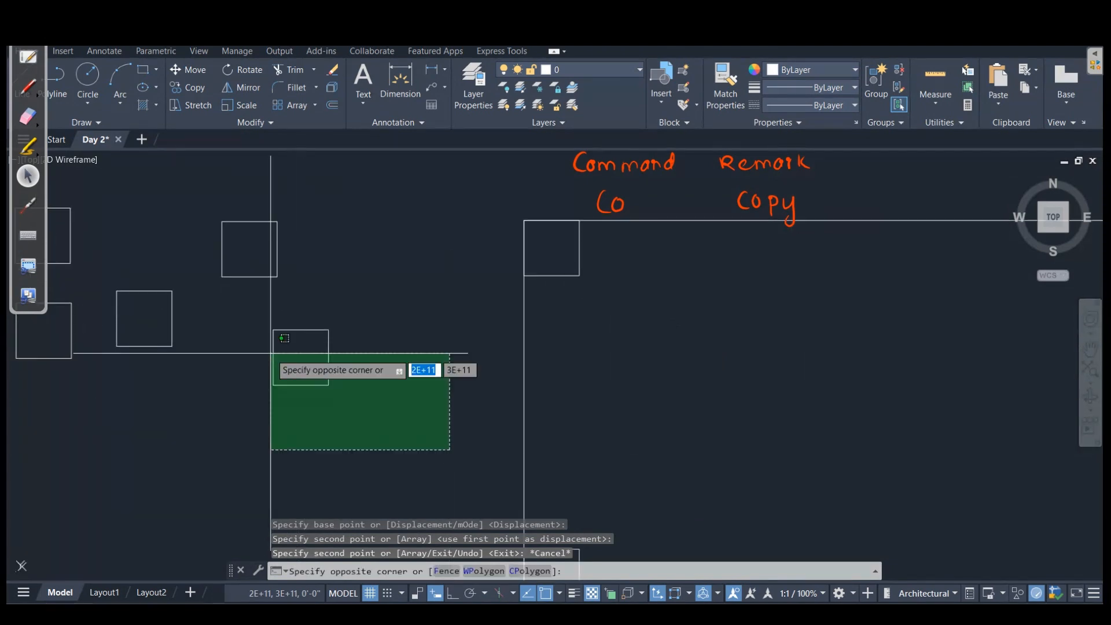
left_click(248, 321)
type("co")
key("Return")
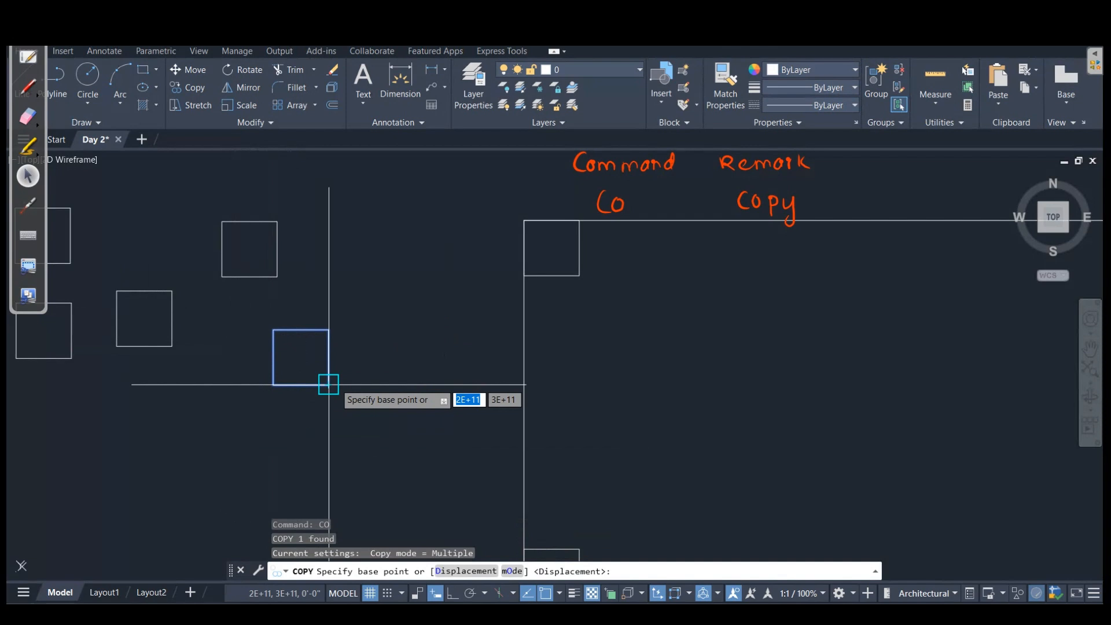
left_click(328, 384)
scroll(591, 397, "down", 4)
middle_click_drag(737, 450, 471, 422)
scroll(471, 422, "up", 4)
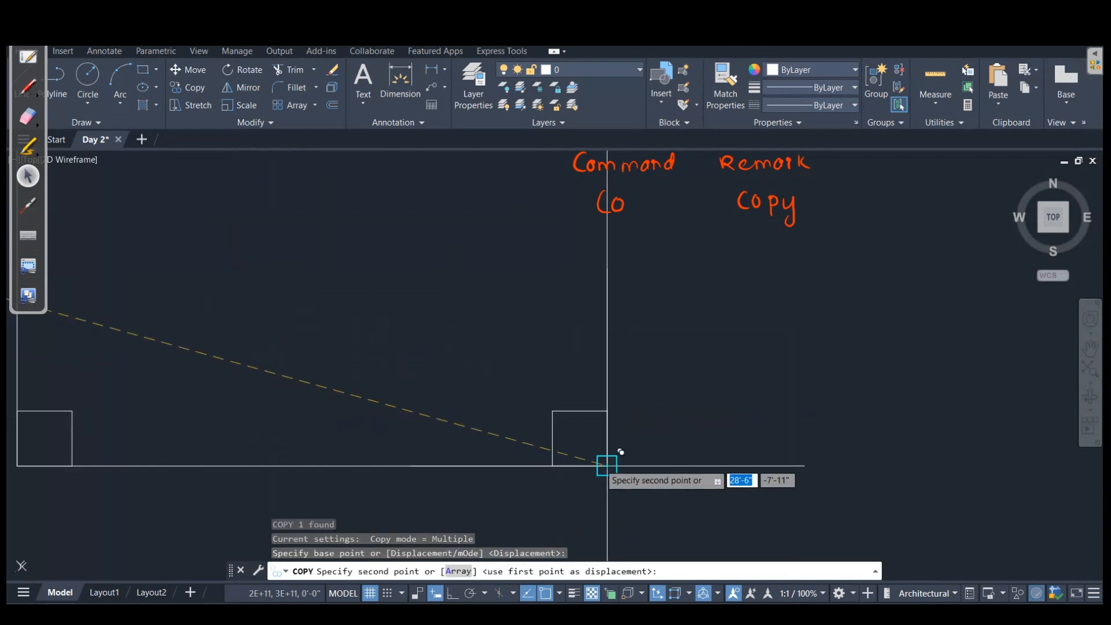
left_click(602, 460)
Step: Try to fit another copy into the large rectangle's upper-right corner with the same lower-right base point, and end the Copy command
scroll(551, 302, "down", 2)
middle_click_drag(551, 303, 533, 342)
scroll(557, 279, "up", 6)
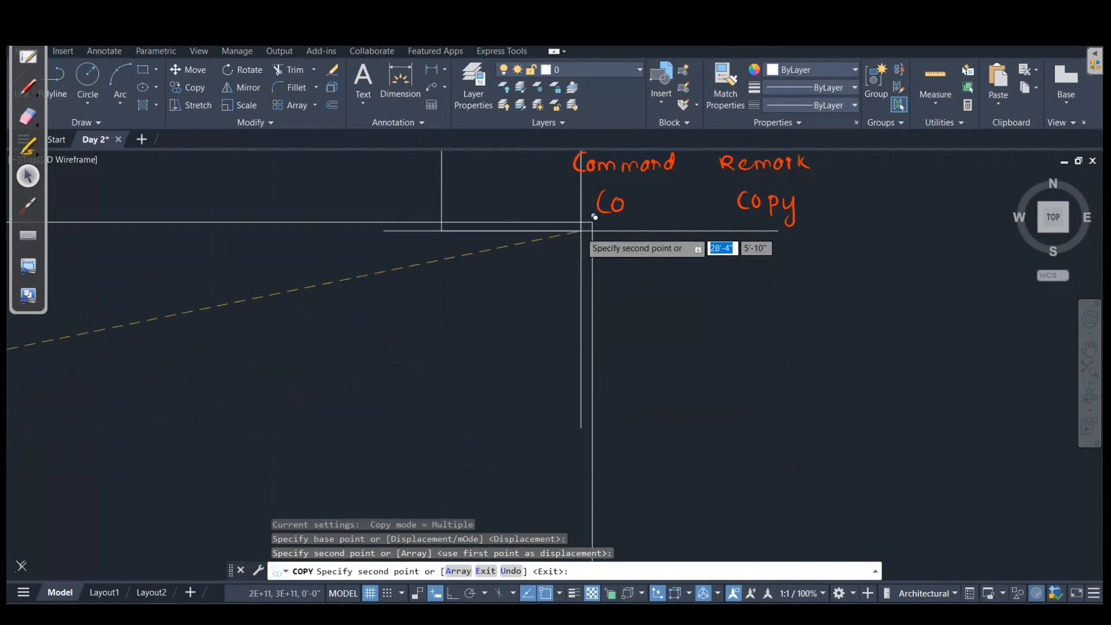
scroll(590, 224, "down", 2)
middle_click_drag(591, 223, 571, 314)
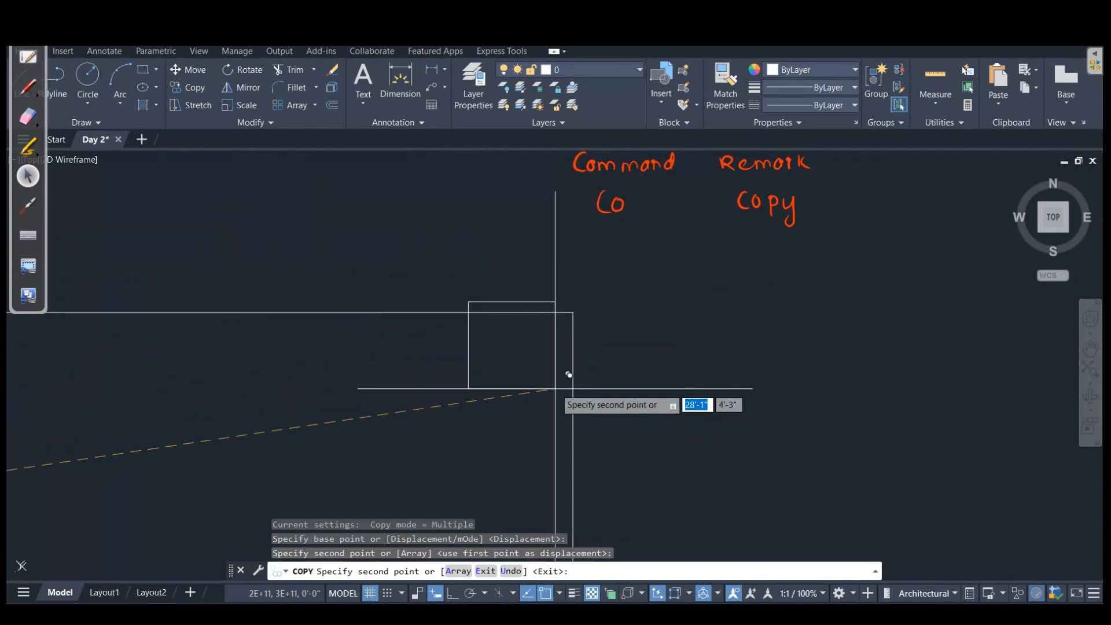
key("Escape")
Step: Copy the square from its upper-right corner into the large rectangle's upper-right corner
scroll(766, 419, "down", 5)
middle_click_drag(402, 436, 426, 355)
scroll(427, 355, "up", 4)
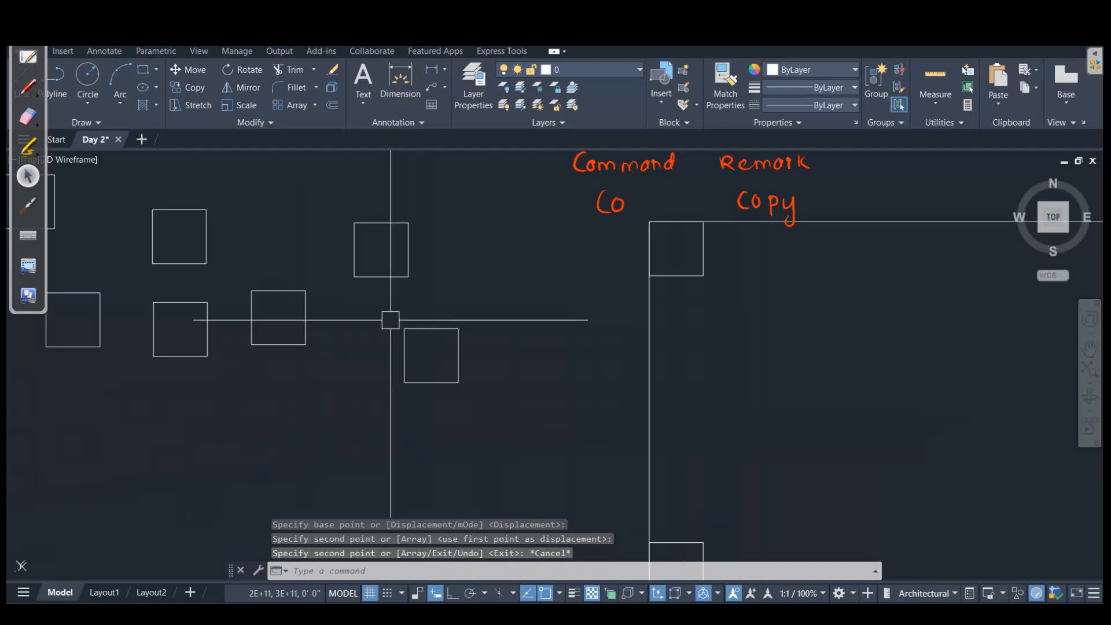
left_click_drag(390, 318, 517, 413)
type("o")
key("Return")
scroll(457, 348, "up", 5)
left_click(449, 310)
scroll(303, 365, "down", 8)
scroll(476, 303, "up", 5)
left_click(617, 255)
scroll(530, 299, "down", 6)
middle_click_drag(533, 307, 709, 201)
middle_click_drag(609, 245, 541, 332)
key("Escape")
Step: Copy the square from a base point in empty space beside it, placing the first copy above the large rectangle's upper-right corner
scroll(460, 278, "up", 4)
scroll(429, 266, "down", 4)
middle_click_drag(277, 321, 288, 328)
scroll(338, 312, "up", 6)
left_click(219, 266)
left_click(427, 468)
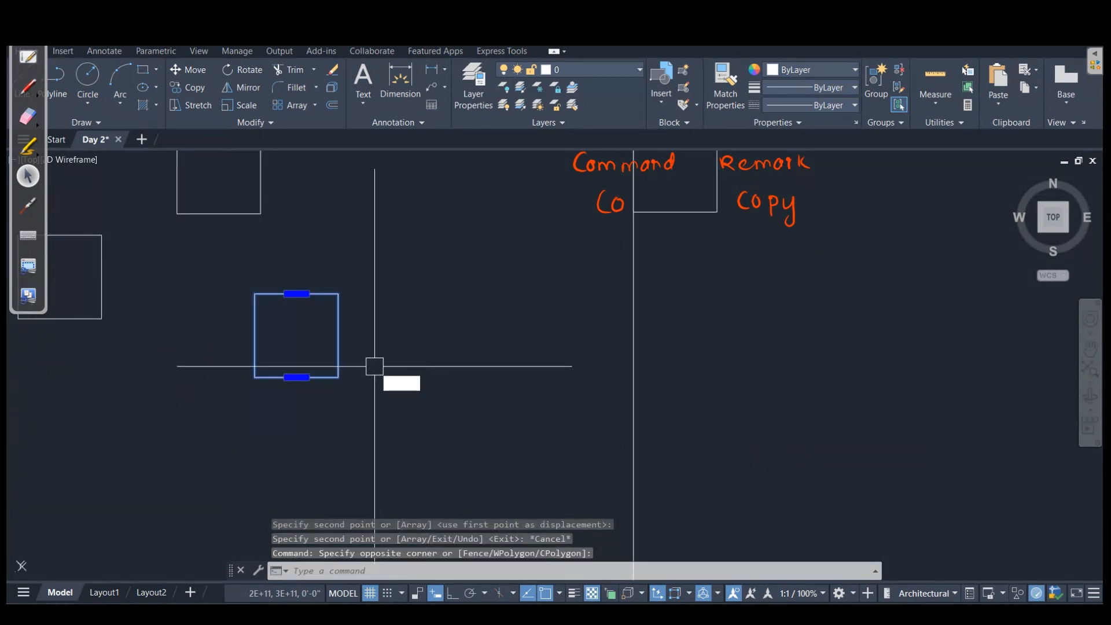
key("Return")
left_click(367, 388)
scroll(489, 362, "down", 6)
middle_click_drag(489, 362, 389, 421)
left_click(551, 324)
Step: Place eight more copies freely around the large rectangle and the other squares, and end the Copy command
left_click(425, 303)
left_click(548, 385)
left_click(846, 388)
left_click(634, 347)
left_click(562, 259)
left_click(175, 244)
left_click(280, 414)
left_click(346, 305)
key("Escape")
left_click(461, 354)
scroll(472, 355, "down", 5)
mouse_move(485, 361)
middle_mouse_down()
mouse_move(499, 365)
mouse_move(484, 358)
middle_mouse_up()
key("Escape")
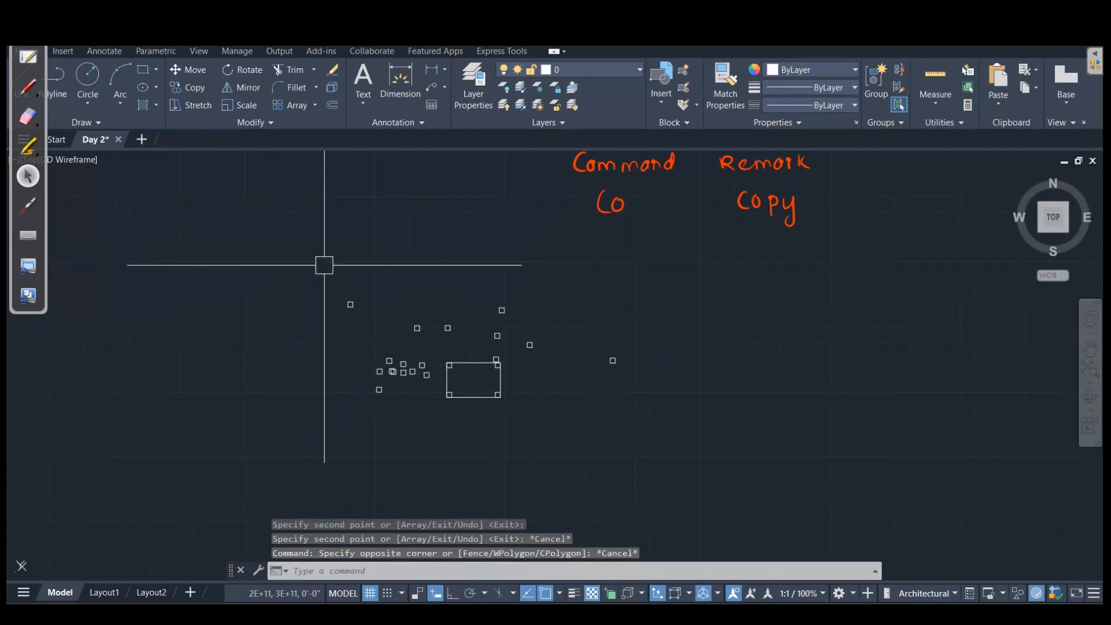
Step: Select every object in the drawing with one crossing selection and erase them all with E
scroll(471, 348, "up", 2)
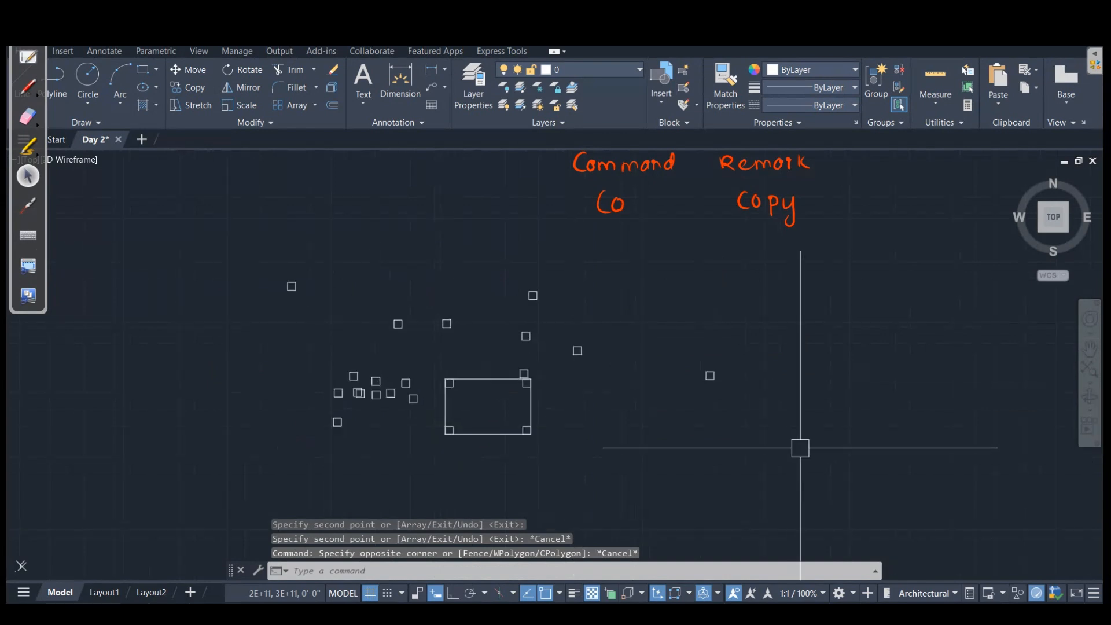
left_click(818, 456)
left_click(152, 216)
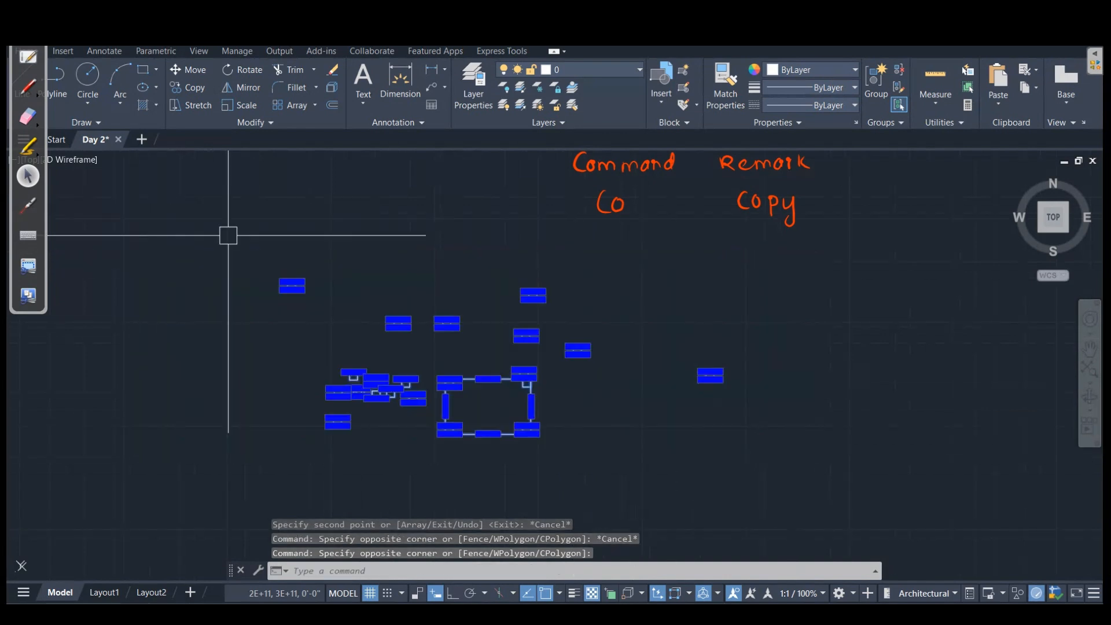
key("Return")
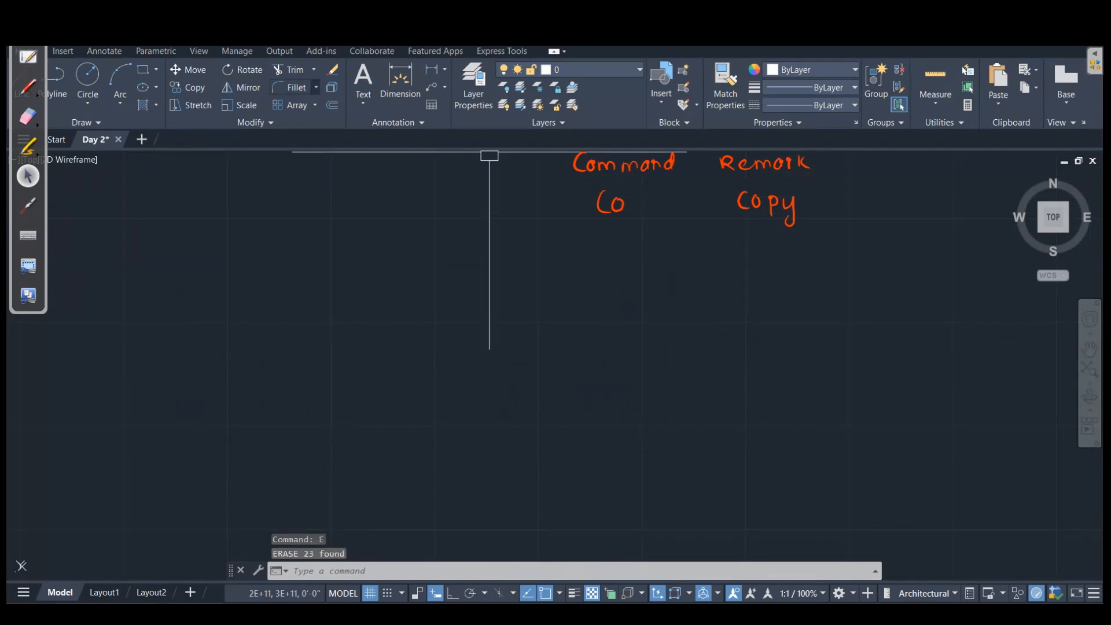
Step: Draw a new wide, low rectangle in the left part of the emptied drawing
middle_click_drag(313, 292, 277, 290)
scroll(277, 290, "down", 2)
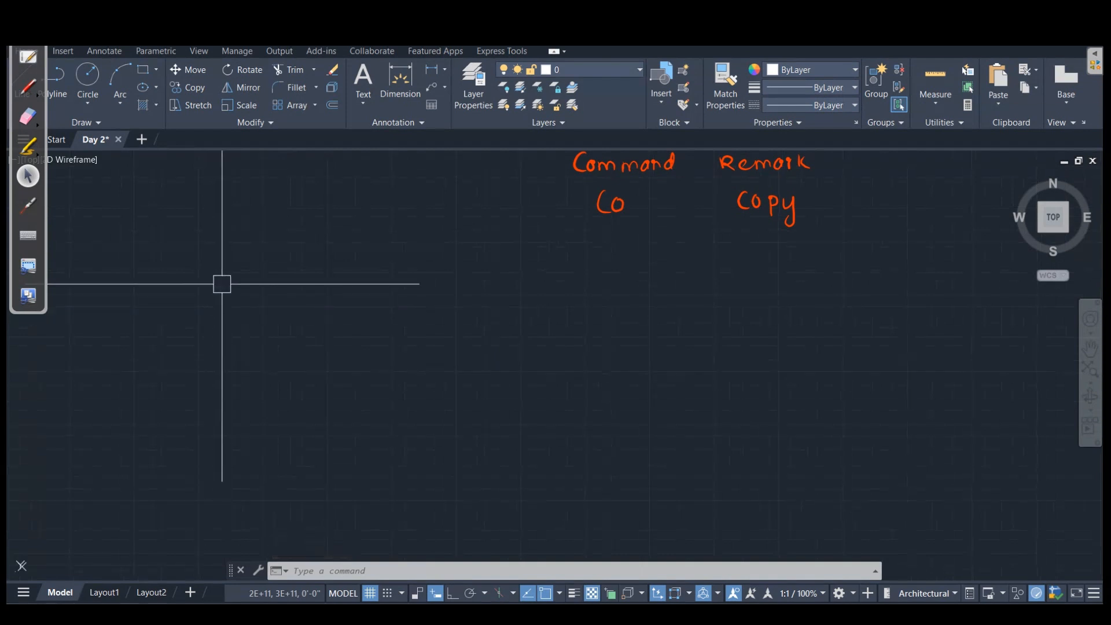
key("Return")
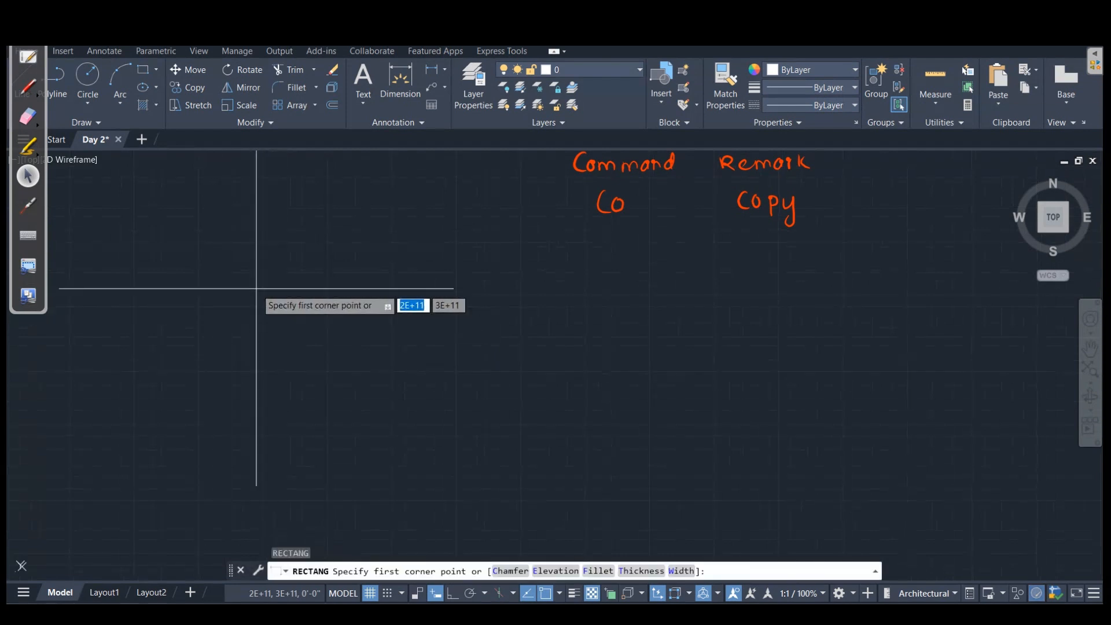
left_click(256, 289)
left_click(491, 373)
key("Escape")
scroll(449, 379, "down", 2)
middle_click_drag(414, 388, 306, 397)
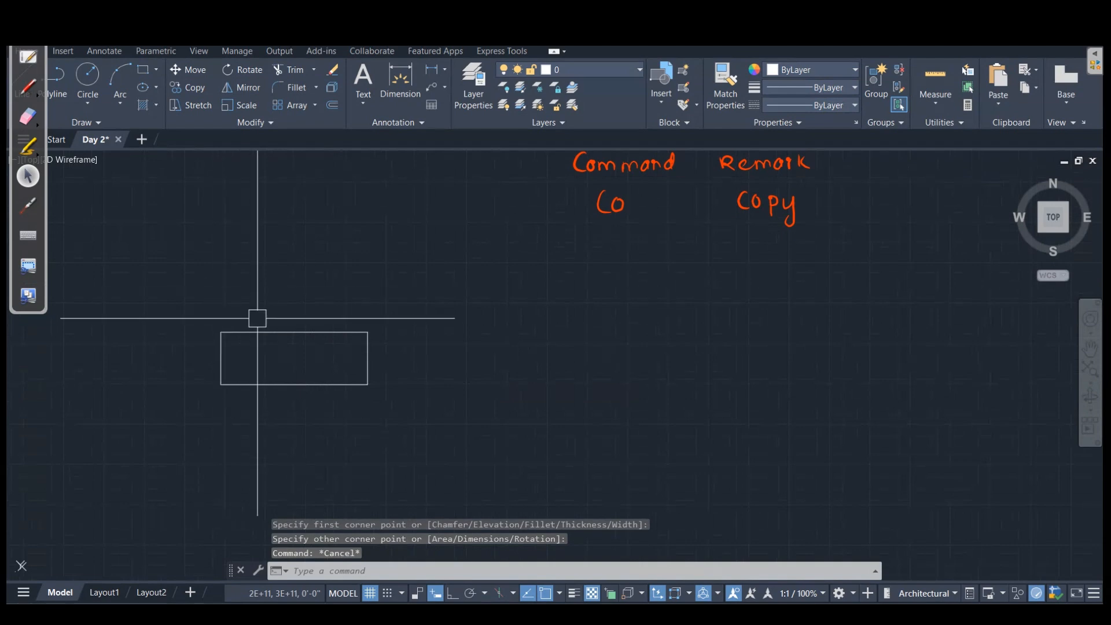
scroll(269, 329, "up", 2)
middle_click_drag(355, 347, 332, 325)
middle_click_drag(358, 232, 317, 214)
scroll(332, 280, "down", 2)
middle_click_drag(332, 281, 324, 295)
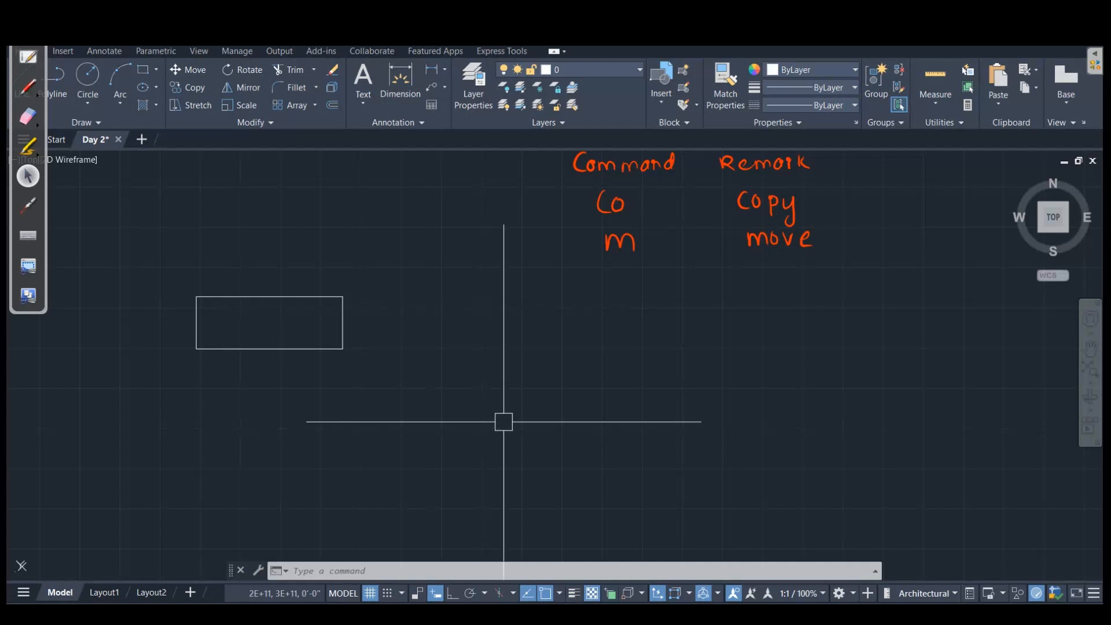
Step: Draw a much larger rectangle, about 684'-9" by 371'-2", to the right of the small one
key("Return")
left_click(499, 333)
scroll(654, 383, "down", 5)
middle_click_drag(660, 387, 546, 342)
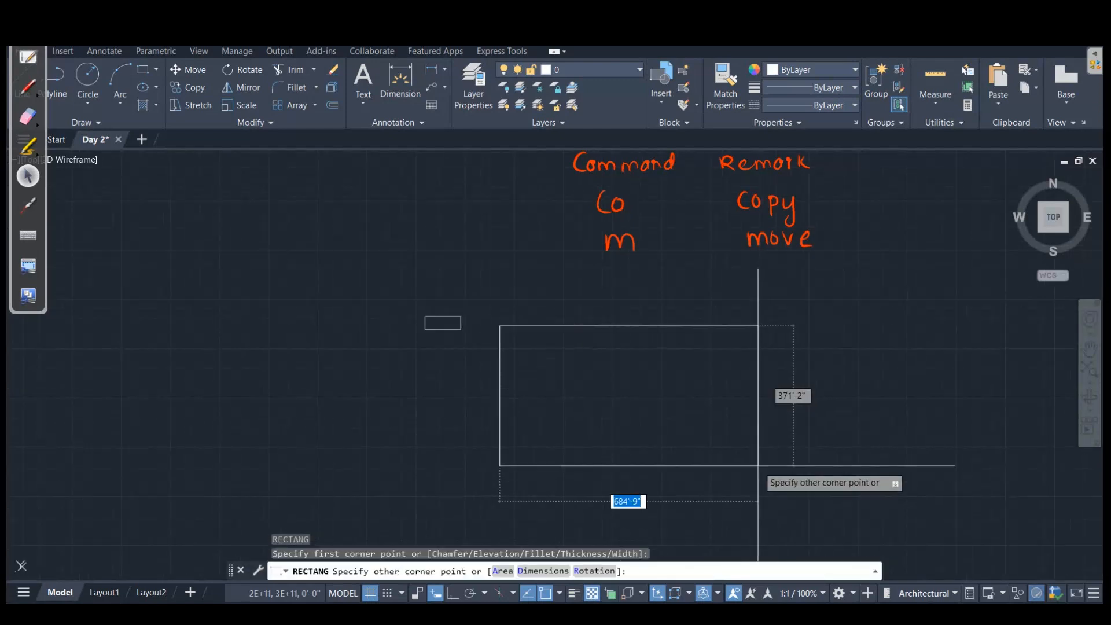
left_click(758, 466)
key("Escape")
Step: Move the small rectangle into the large rectangle with M, using its lower-right corner as the base point
scroll(383, 311, "up", 4)
left_click(396, 279)
left_click(600, 395)
scroll(600, 396, "down", 4)
middle_click_drag(593, 394, 449, 376)
scroll(447, 365, "up", 6)
type("m")
key("Return")
scroll(585, 396, "down", 4)
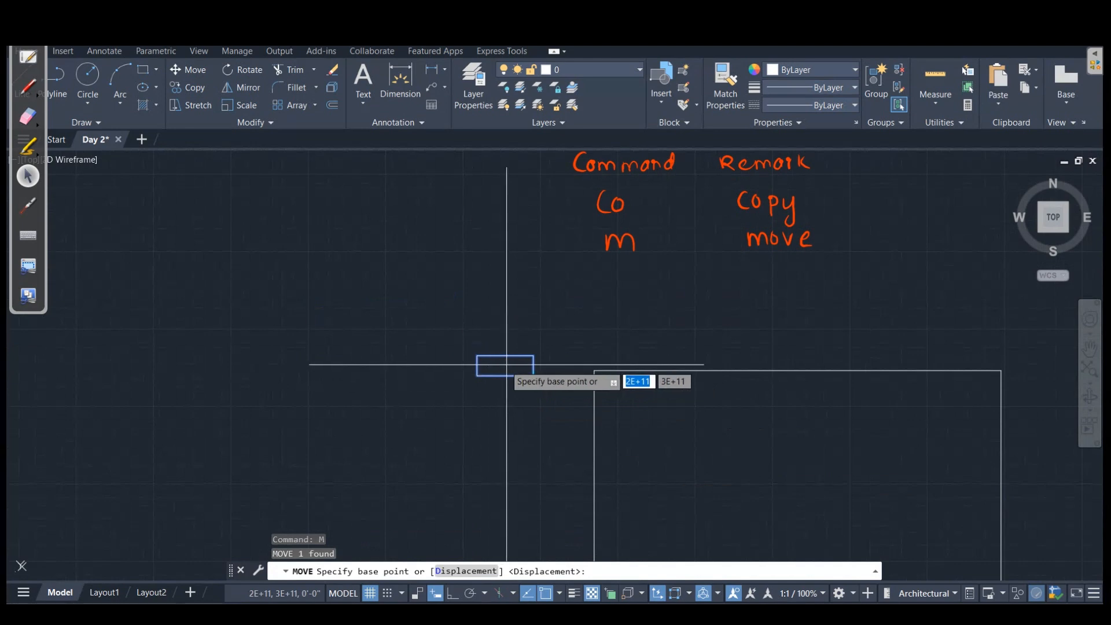
left_click(533, 375)
scroll(533, 375, "down", 4)
left_click(476, 356)
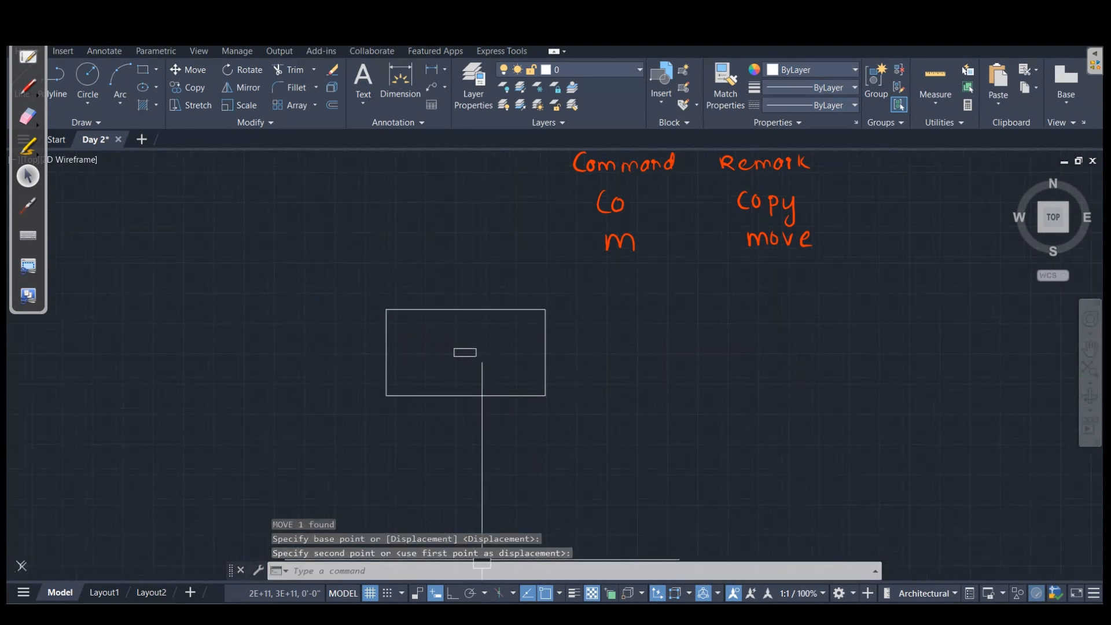
key("Escape")
Step: Move the small rectangle out of the large one with M to a spot above and left of it
scroll(437, 350, "up", 4)
scroll(645, 397, "down", 4)
left_click(572, 355)
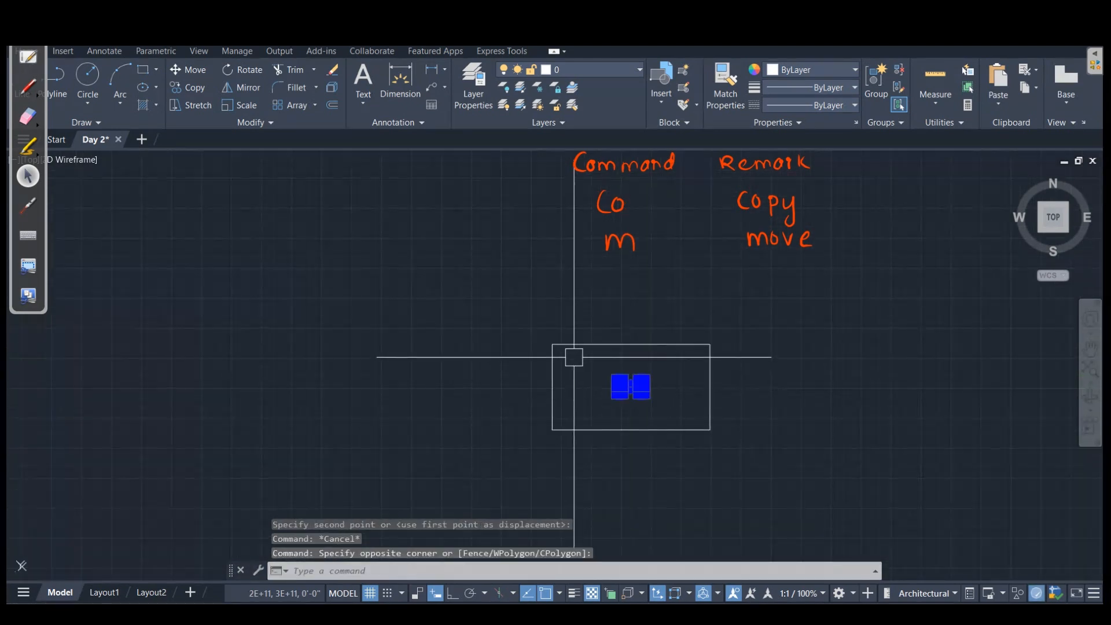
type("m")
key("Return")
scroll(641, 381, "up", 6)
left_click(637, 429)
scroll(570, 385, "down", 6)
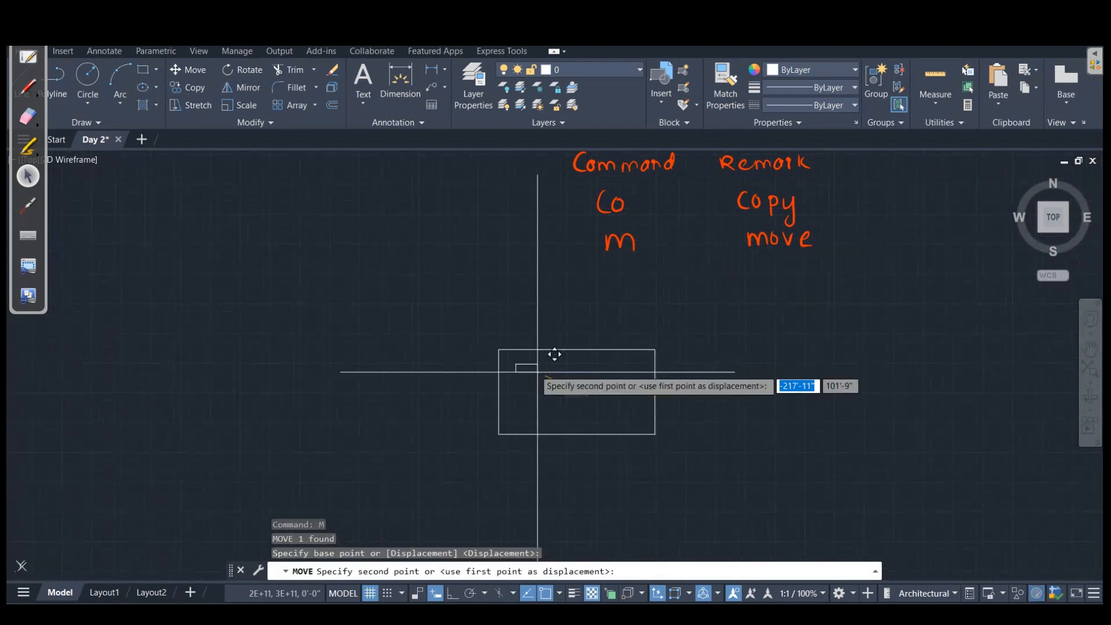
left_click(421, 295)
Step: Select the small rectangle again and move it with M to another free spot up and to the right
left_click(457, 315)
left_click(317, 246)
type("m")
key("Return")
left_click(399, 285)
left_click(506, 227)
key("Escape")
scroll(487, 208, "up", 7)
middle_click_drag(502, 288, 343, 285)
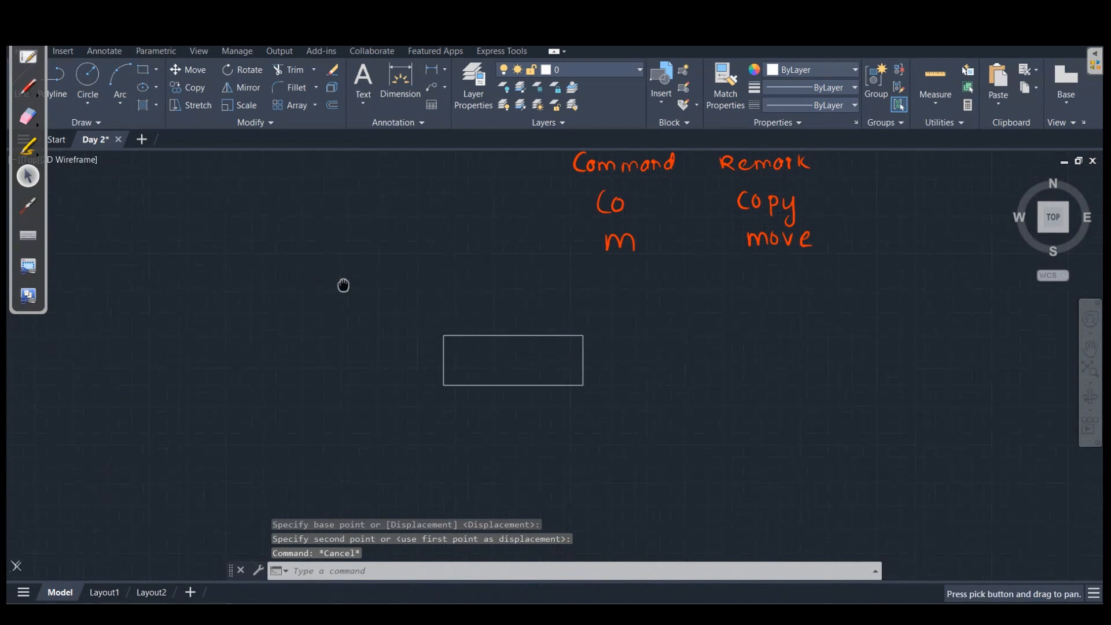
Step: Practise selecting the small rectangle with repeated window and crossing selections, clearing each one
left_click(360, 278)
left_click(768, 470)
key("Escape")
left_click(426, 310)
left_click(793, 483)
key("Escape")
left_click(784, 483)
key("Escape")
left_click(376, 297)
left_click(632, 407)
key("Escape")
left_click(630, 409)
key("Escape")
left_click(642, 418)
left_click(380, 310)
key("Escape")
left_click(633, 389)
left_click(387, 296)
key("Escape")
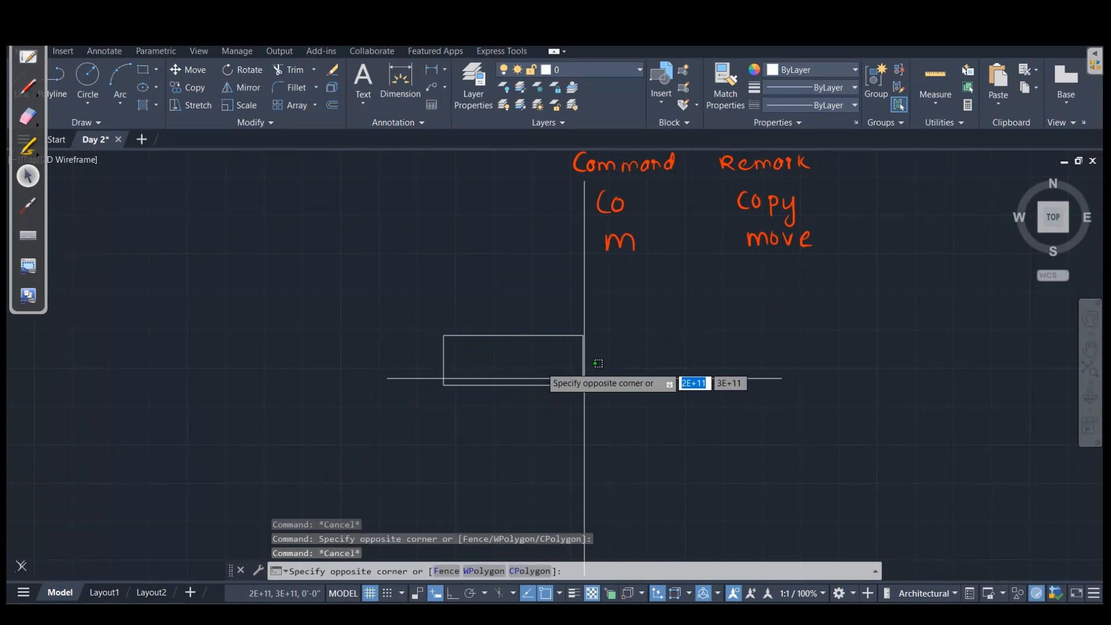
Step: Select the small rectangle with a crossing selection and copy it with CO into the middle of the large rectangle
left_click(608, 387)
left_click(320, 296)
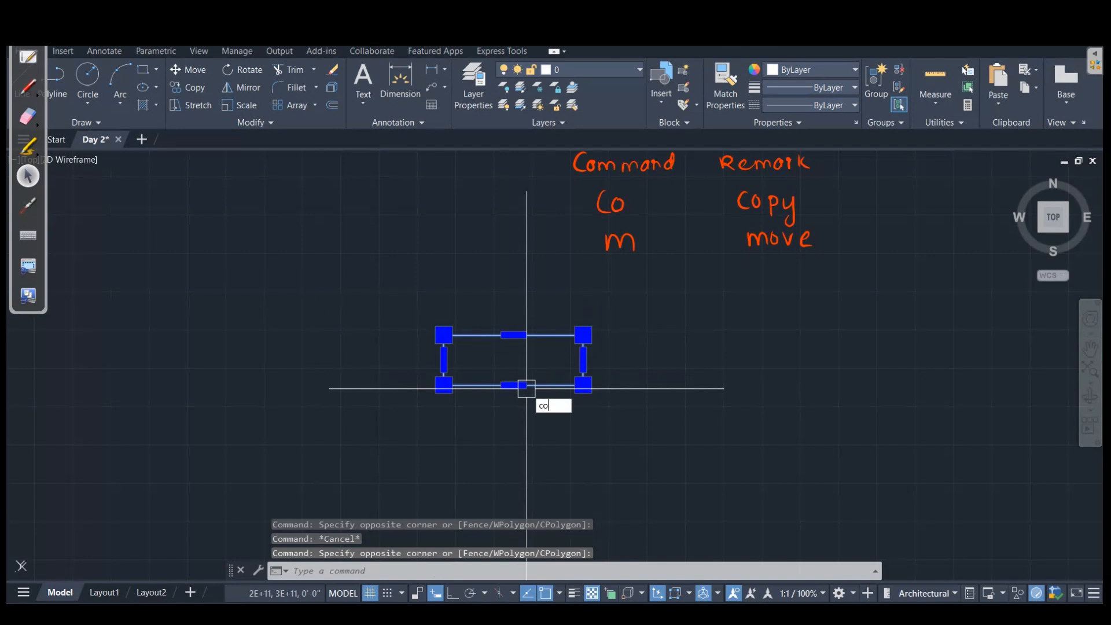
key("Return")
left_click(535, 362)
scroll(533, 364, "down", 6)
middle_click_drag(530, 376, 482, 332)
scroll(478, 415, "down", 2)
middle_click_drag(456, 427, 446, 279)
scroll(524, 363, "up", 4)
left_click(527, 373)
key("Escape")
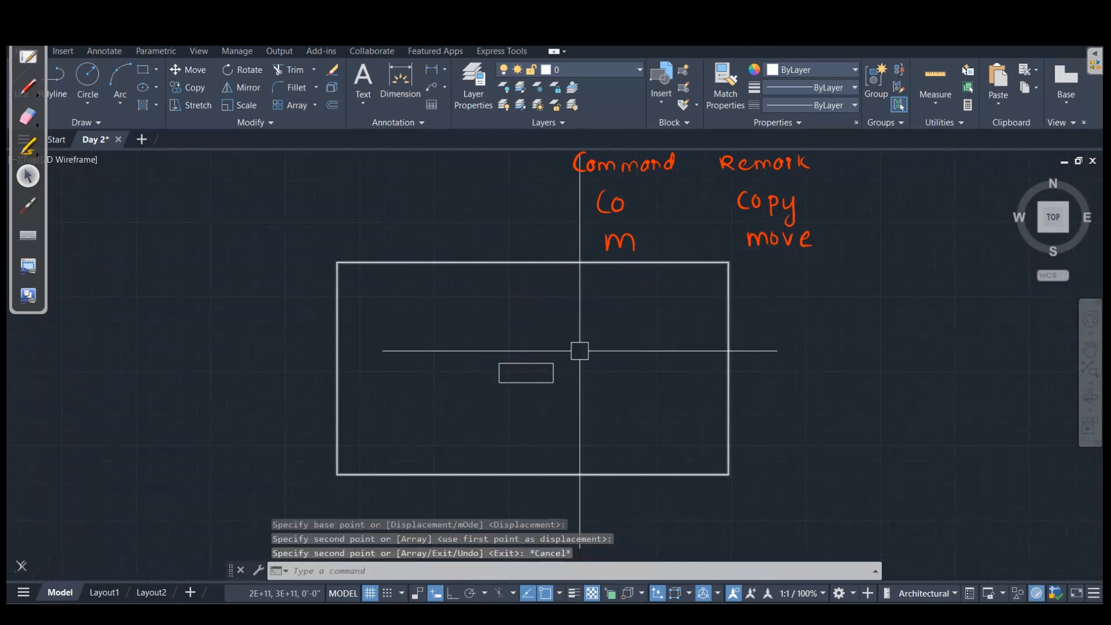
Step: Select the large rectangle and both small ones with one crossing selection and erase them with E
scroll(297, 372, "down", 2)
scroll(362, 354, "up", 4)
scroll(363, 354, "down", 6)
mouse_move(374, 358)
middle_mouse_down()
mouse_move(412, 448)
mouse_move(406, 307)
mouse_move(432, 315)
mouse_move(420, 331)
middle_mouse_up()
scroll(403, 399, "up", 4)
scroll(449, 419, "down", 2)
scroll(442, 313, "down", 2)
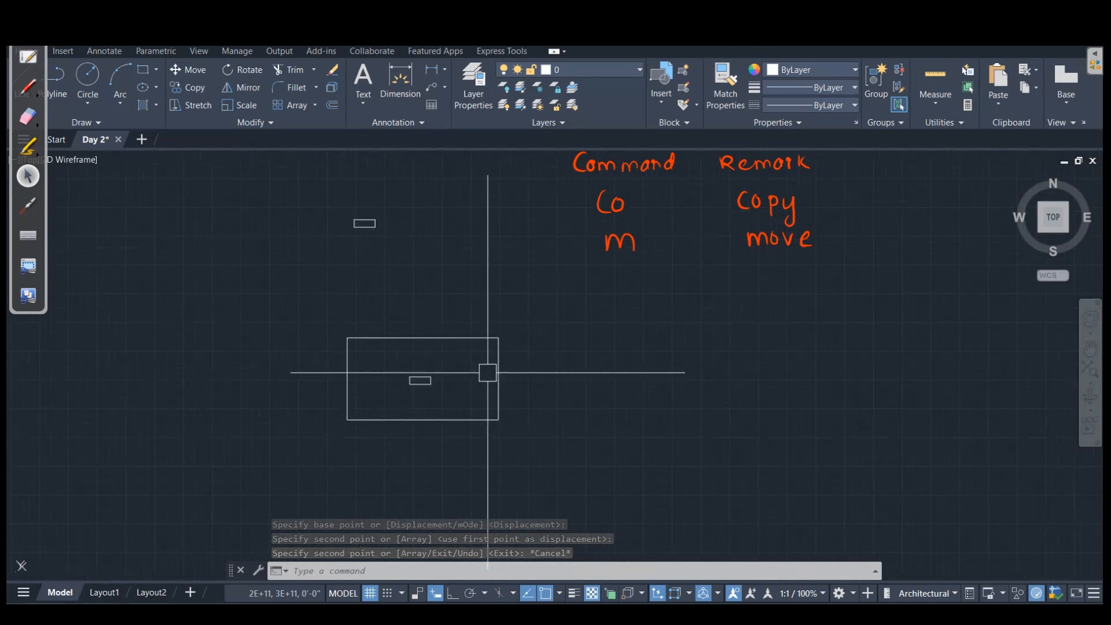
left_click(591, 476)
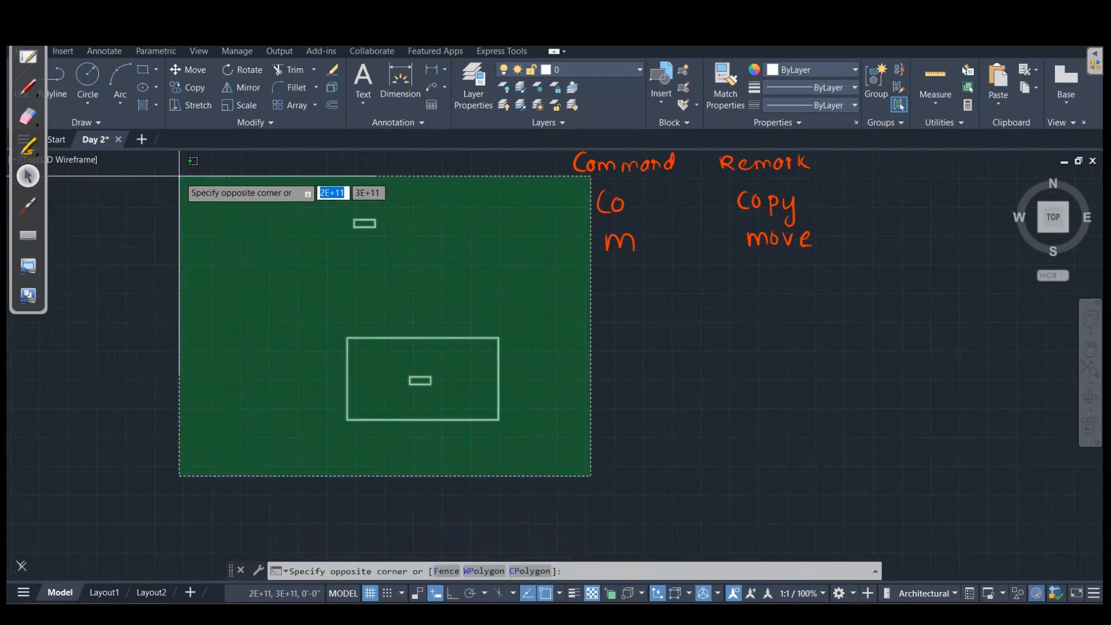
left_click(179, 176)
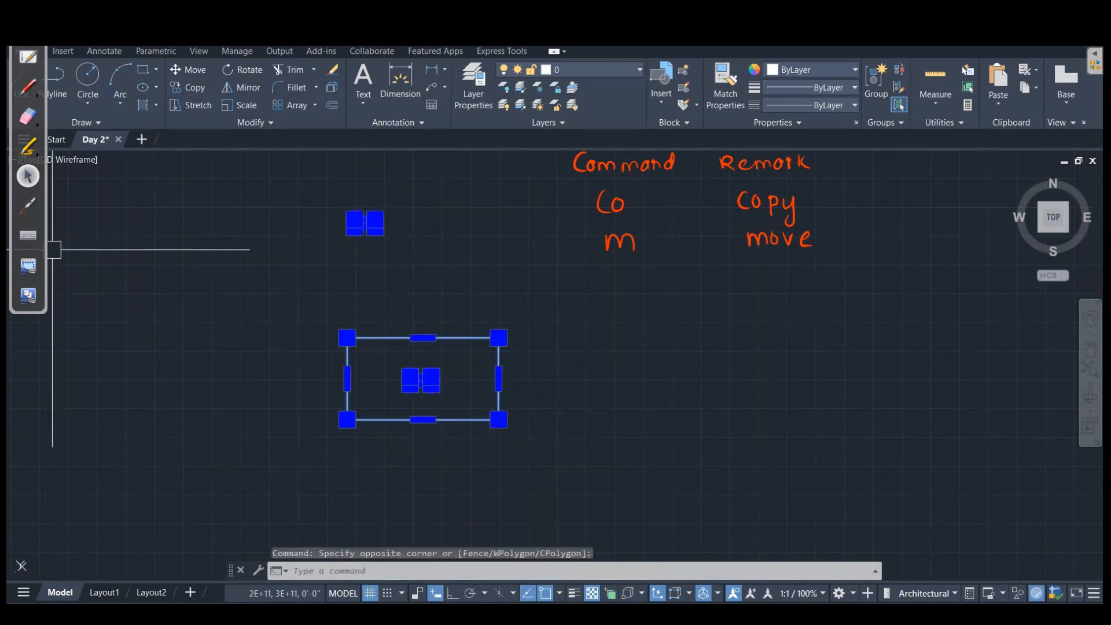
type("e")
key("Return")
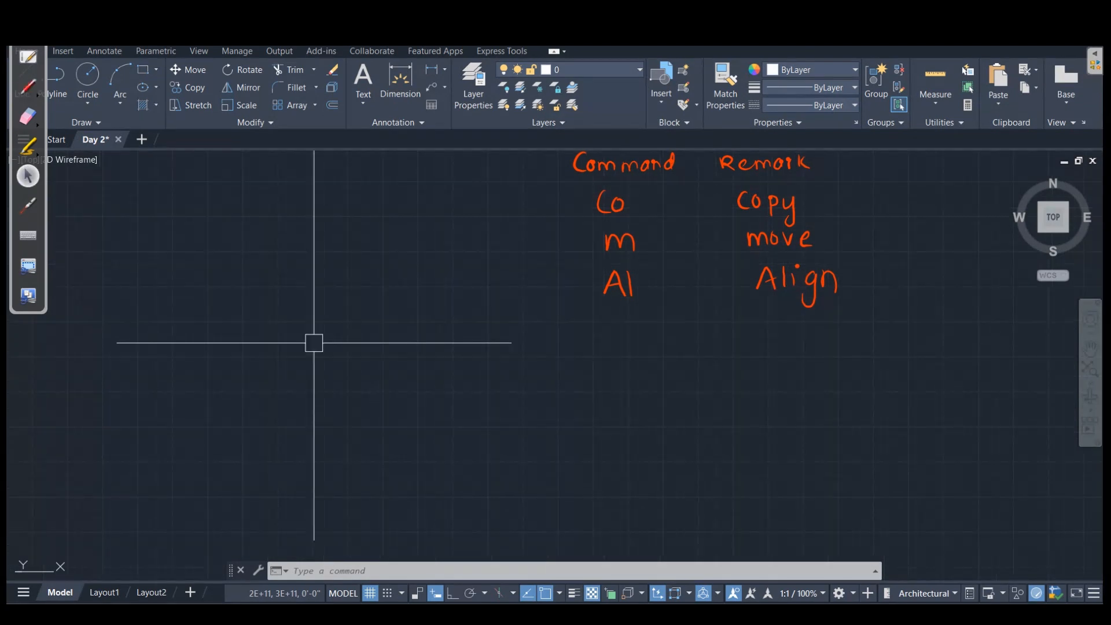
Step: Draw a 2' by 2' square in the upper-left part of the empty drawing
scroll(219, 317, "up", 2)
key("Return")
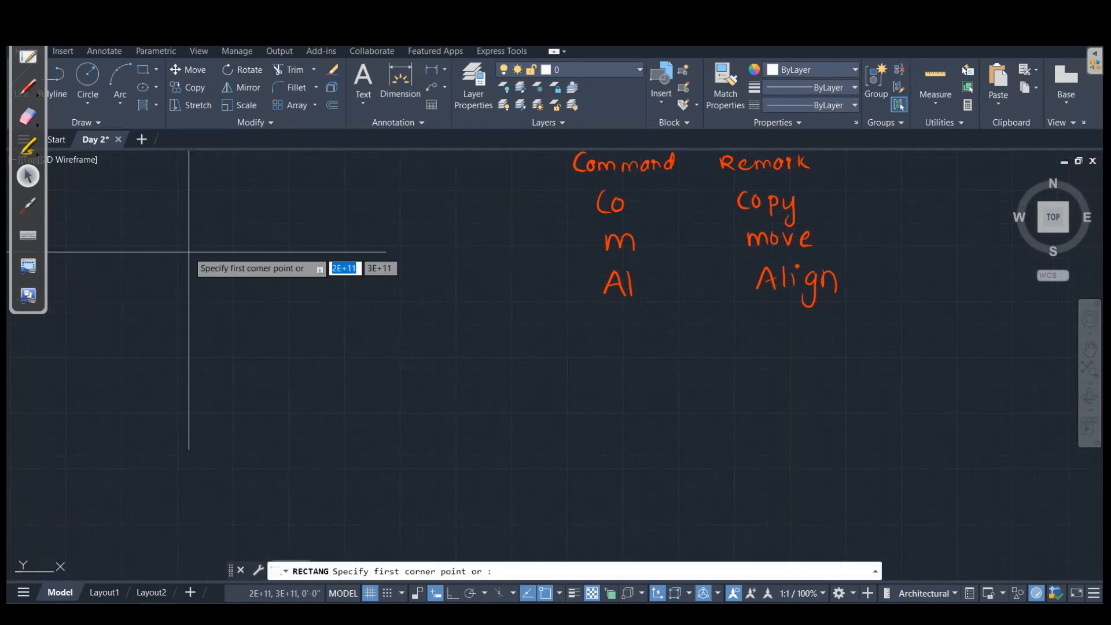
left_click(184, 237)
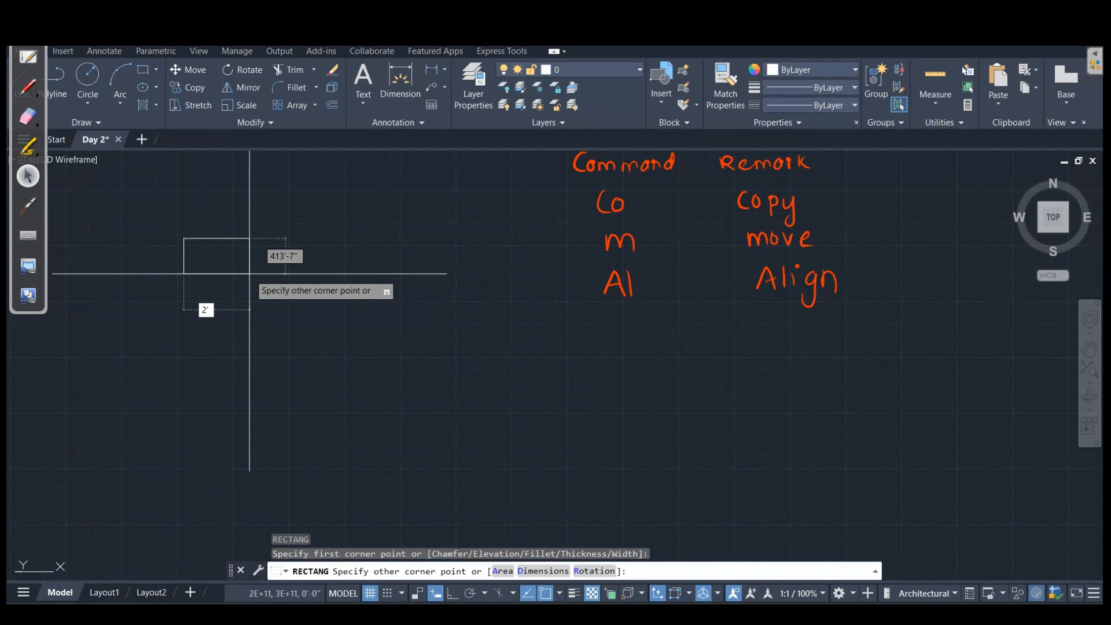
type("2'")
key("Tab")
type("2'")
key("Return")
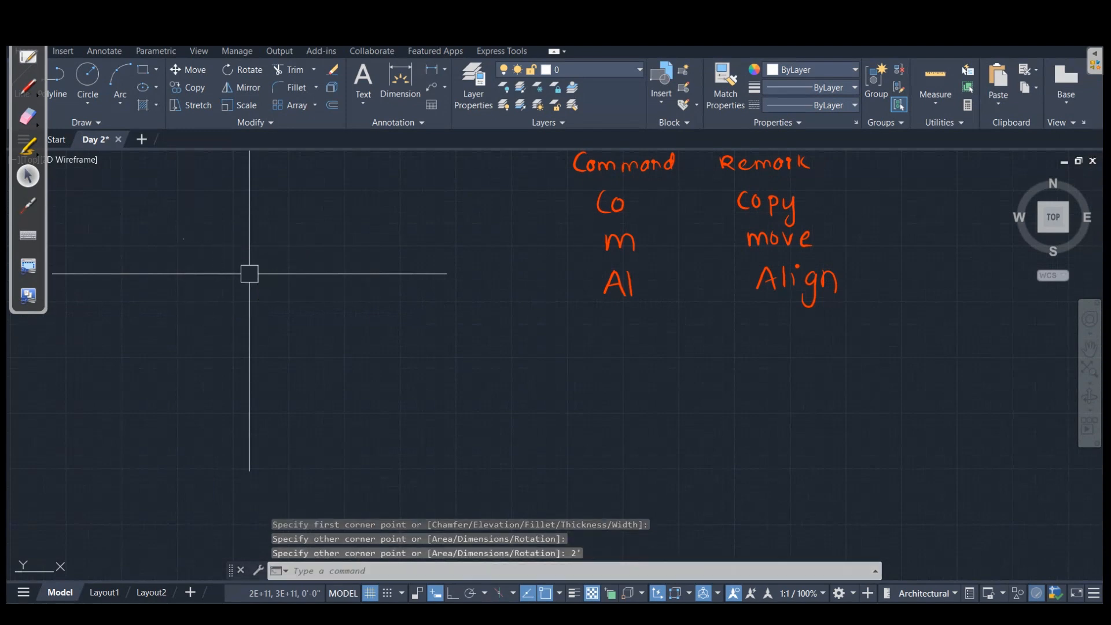
Step: Run PLAN with the default option to bring the new 2' square into view
scroll(222, 191, "up", 10)
scroll(336, 312, "down", 10)
middle_click_drag(422, 343, 108, 334)
scroll(198, 313, "up", 4)
middle_click_drag(277, 316, 511, 251)
scroll(350, 307, "up", 5)
middle_click_drag(246, 365, 205, 376)
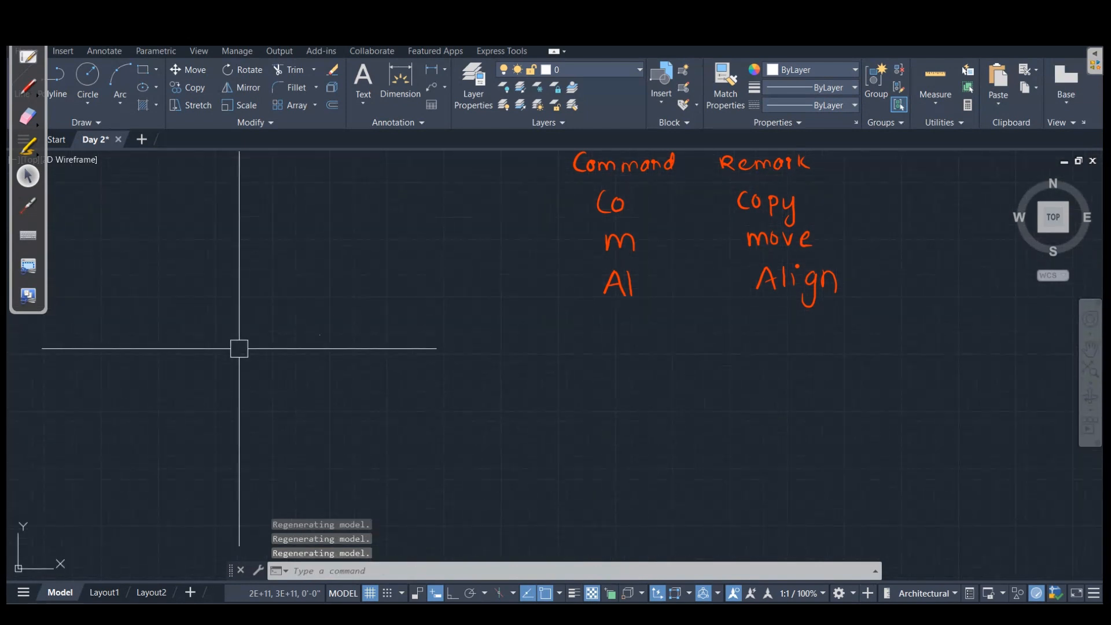
type("n")
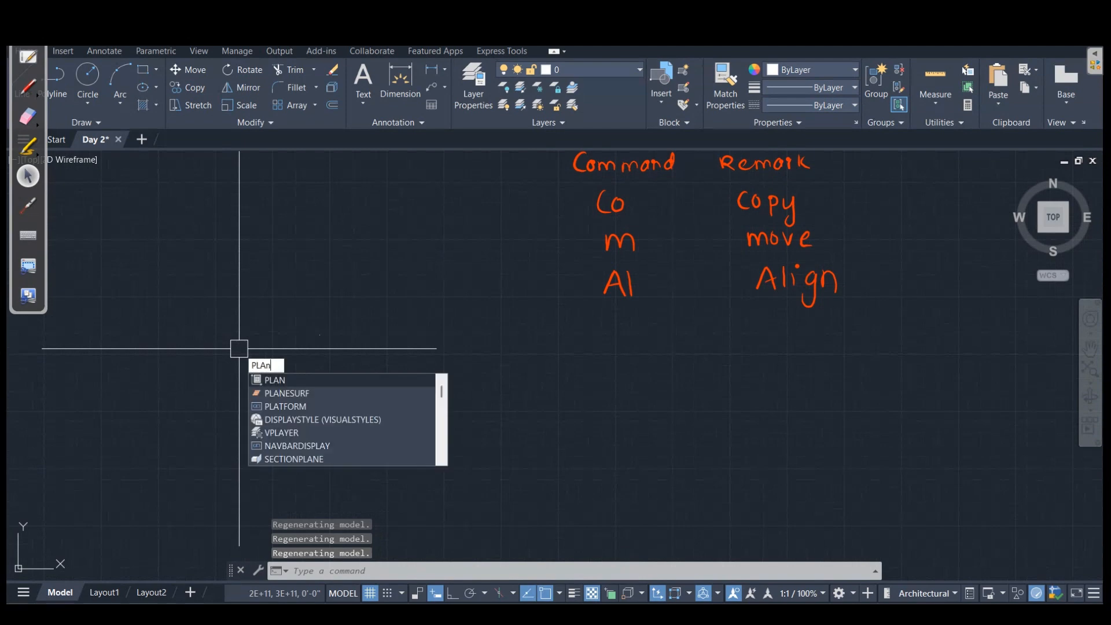
key("Return")
key("Return")
scroll(231, 353, "down", 8)
scroll(250, 405, "up", 4)
scroll(241, 382, "down", 2)
Step: Practise window selections around the 2' square, clearing the selection each time
left_click(166, 238)
left_click(393, 437)
left_click(94, 242)
left_click(399, 406)
key("Escape")
left_click(142, 234)
left_click(452, 451)
key("Escape")
left_click(108, 215)
left_click(465, 447)
key("Escape")
left_click(176, 251)
left_click(415, 435)
key("Escape")
scroll(202, 355, "up", 6)
left_click(225, 369)
key("Escape")
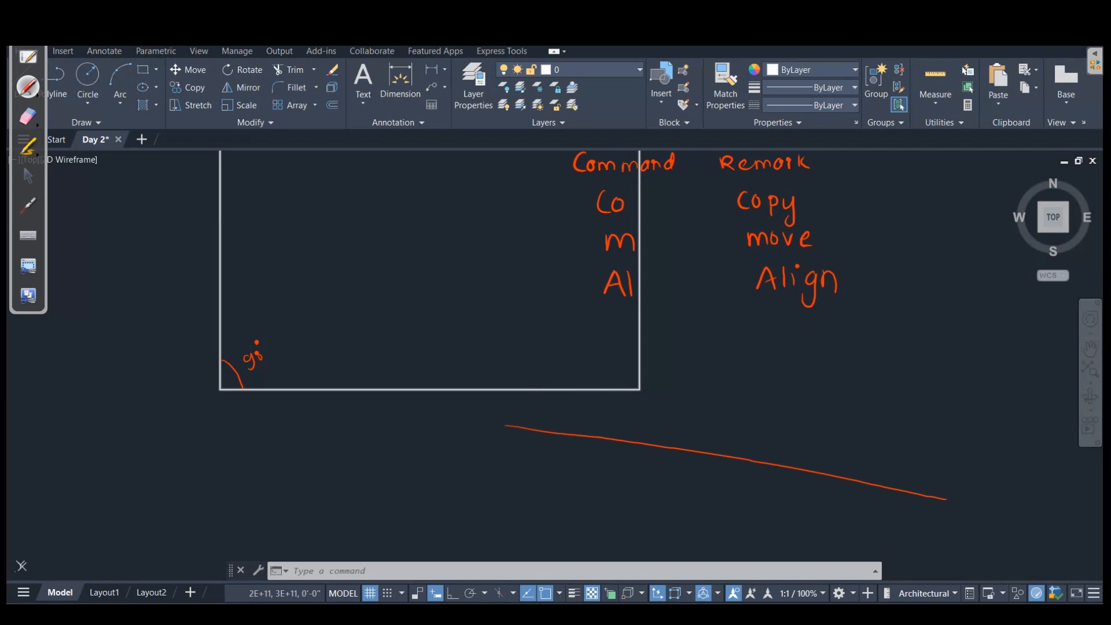
scroll(93, 234, "down", 8)
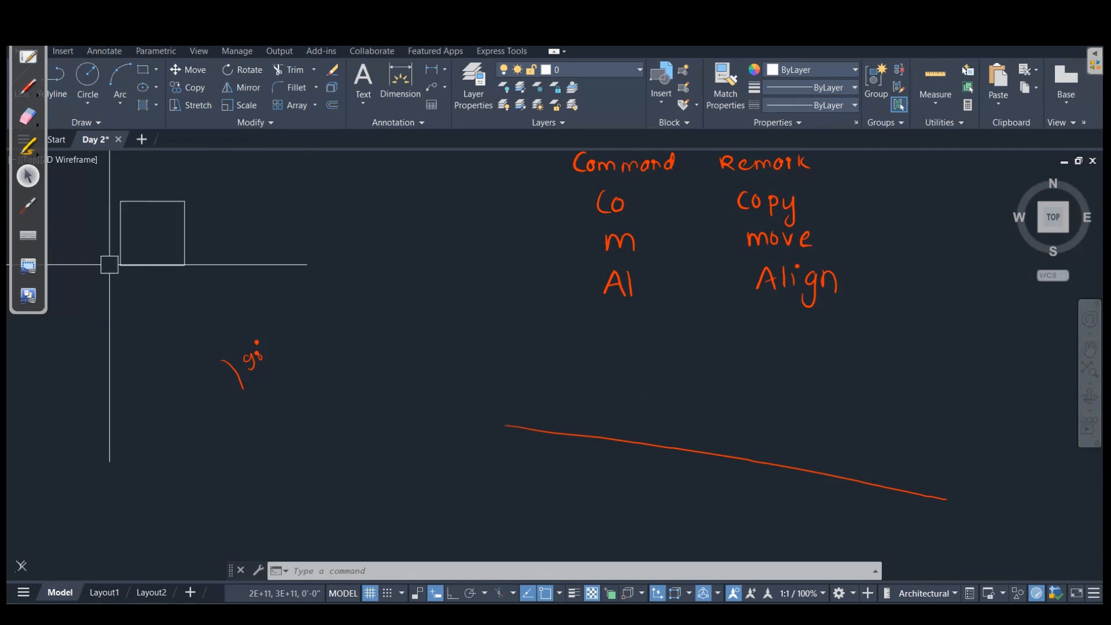
left_click(112, 167)
left_click(215, 313)
type("CO")
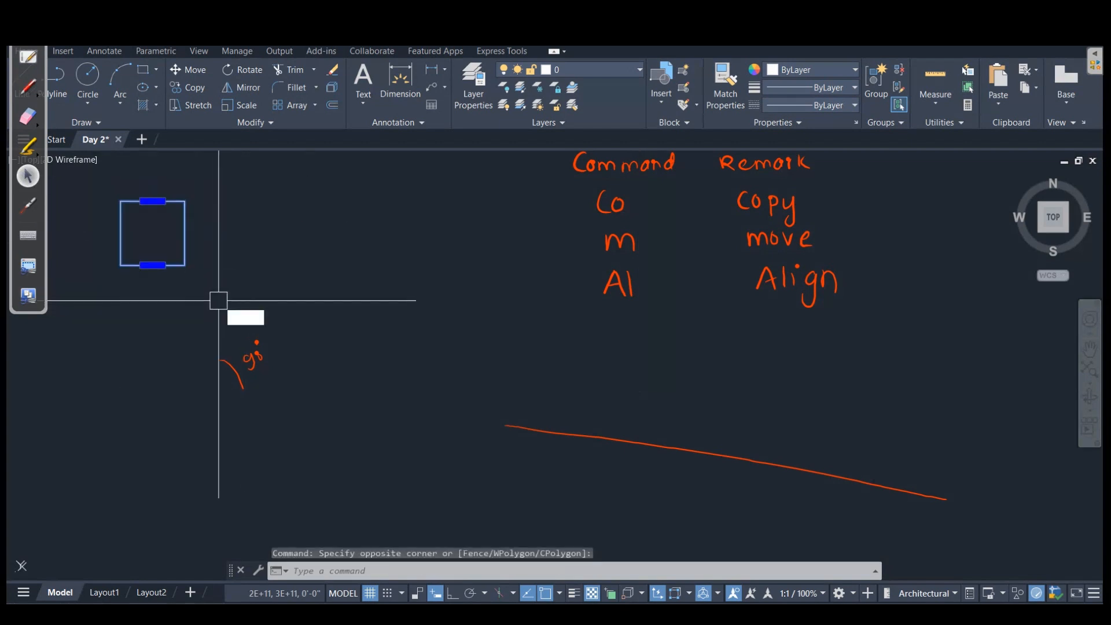
key("Return")
left_click(136, 271)
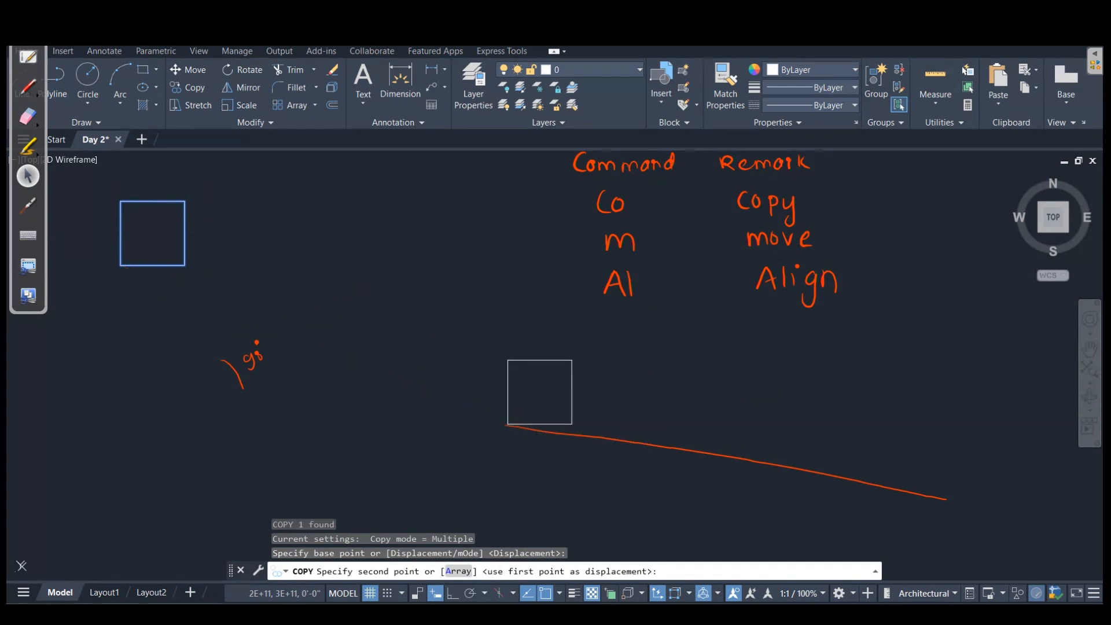
key("Escape")
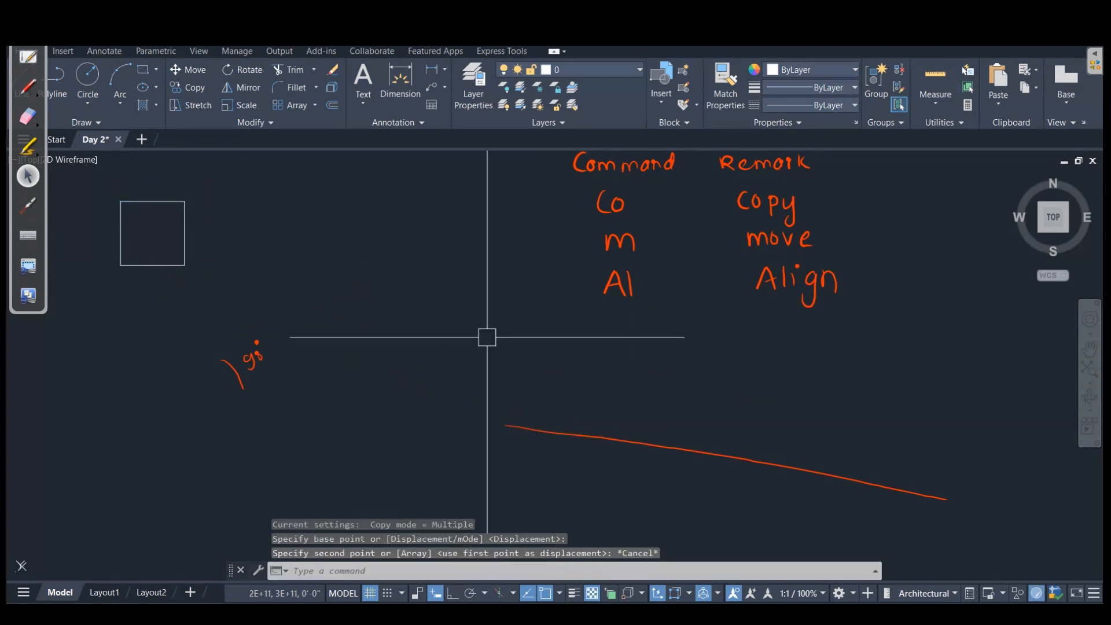
Step: Copy the square with CO from its lower-left corner to the start of the hand-drawn sloping line
left_click(93, 190)
type("co")
key("Return")
left_click(120, 266)
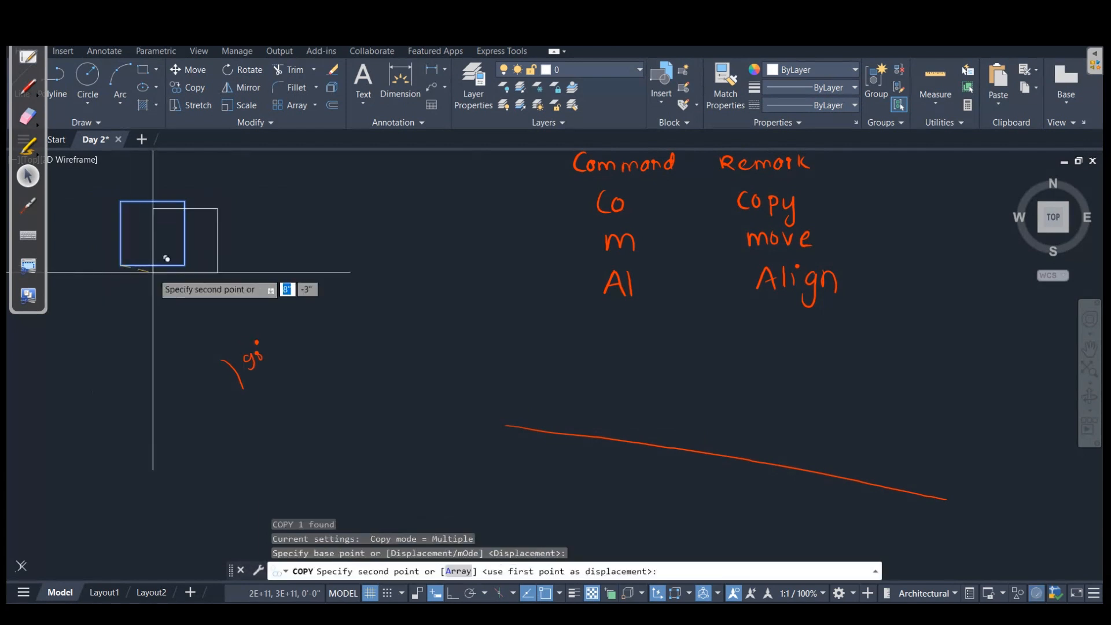
left_click(506, 423)
key("Escape")
Step: Rotate the copied square with RO about its lower-left corner so its base follows the hand-drawn sloping line
left_click(492, 335)
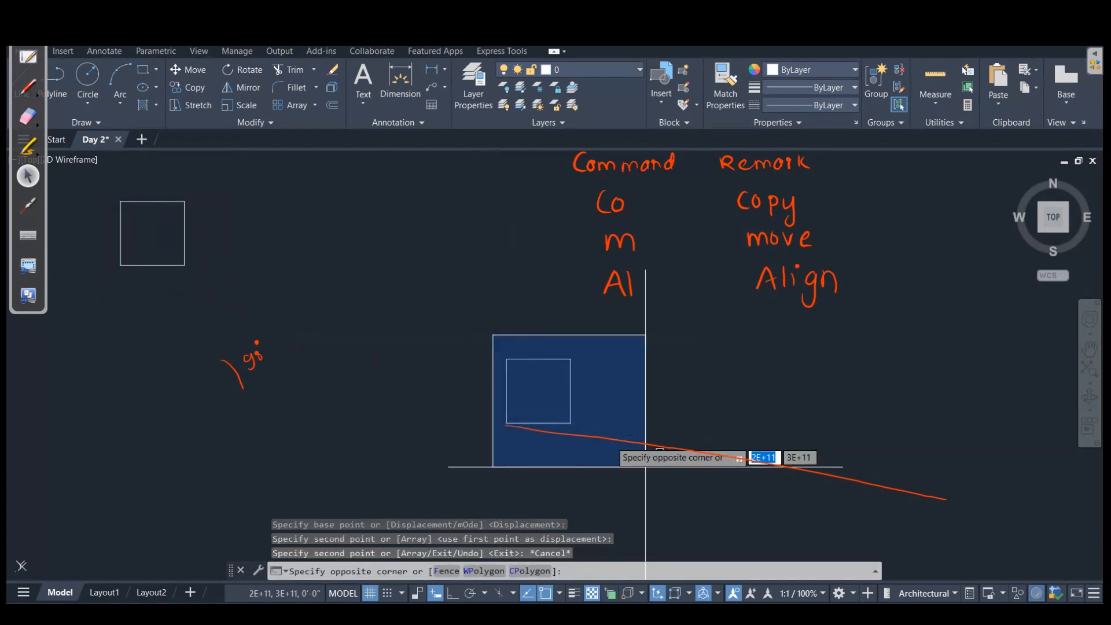
left_click(645, 467)
type("ro")
key("Return")
scroll(522, 430, "up", 6)
left_click(457, 400)
scroll(557, 450, "down", 4)
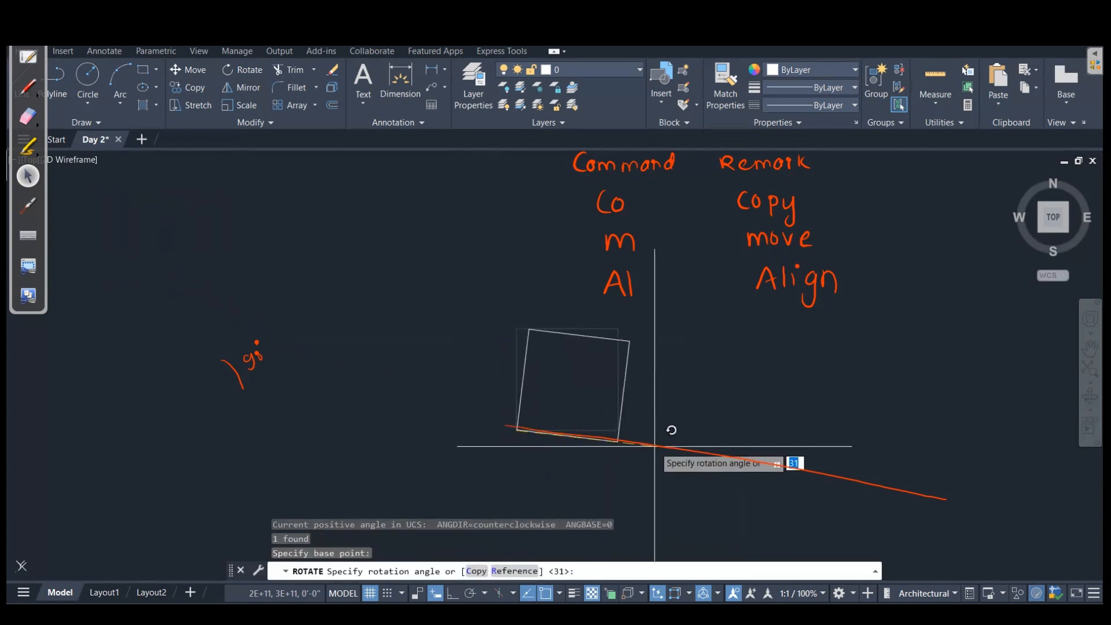
left_click(664, 445)
key("Escape")
Step: Erase the squares with E and wipe all handwritten pen notes off the screen
scroll(569, 444, "up", 12)
scroll(903, 518, "down", 8)
middle_click_drag(902, 518, 387, 414)
scroll(407, 408, "up", 4)
scroll(415, 409, "down", 10)
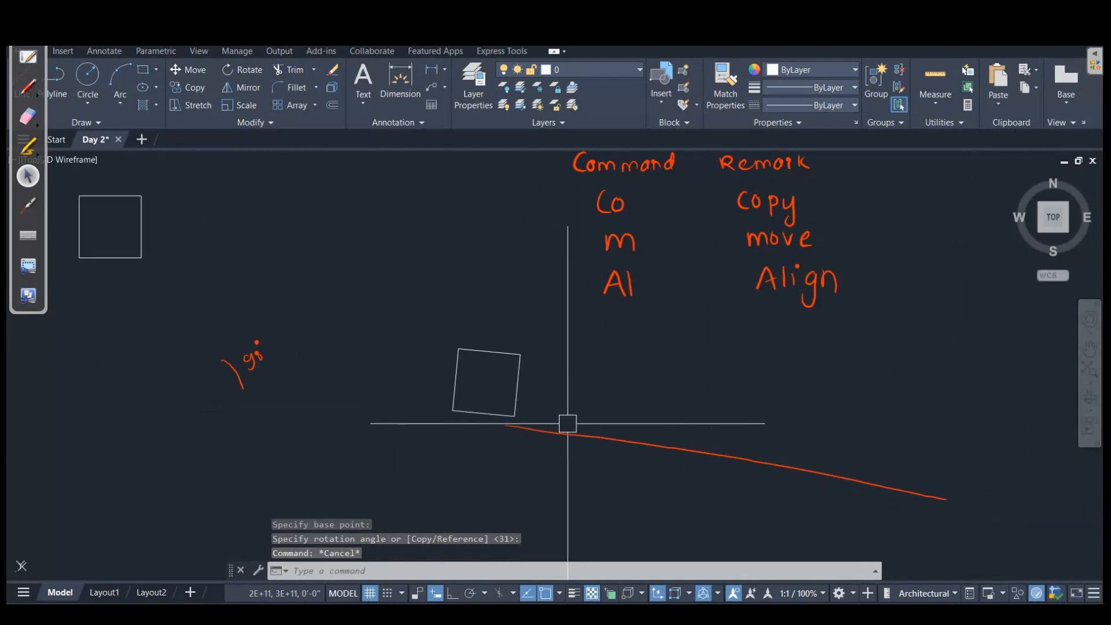
key("Escape")
scroll(550, 429, "down", 4)
left_click(589, 470)
left_click(238, 284)
type("E")
key("Return")
left_click(28, 117)
mouse_move(975, 310)
left_mouse_down()
mouse_move(298, 226)
mouse_move(266, 137)
mouse_move(930, 334)
mouse_move(188, 313)
mouse_move(791, 424)
mouse_move(404, 494)
mouse_move(107, 142)
left_mouse_up()
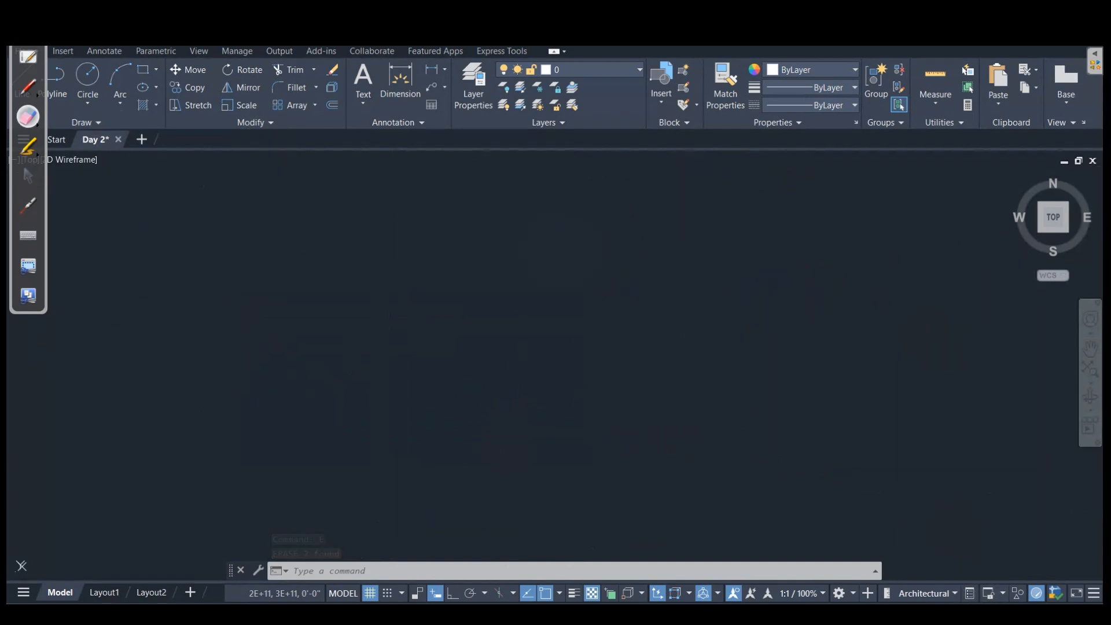
Step: Draw a wide rectangle with REC in the upper-left part of the empty drawing
type("rec")
key("Return")
left_click(195, 237)
left_click(308, 301)
key("Escape")
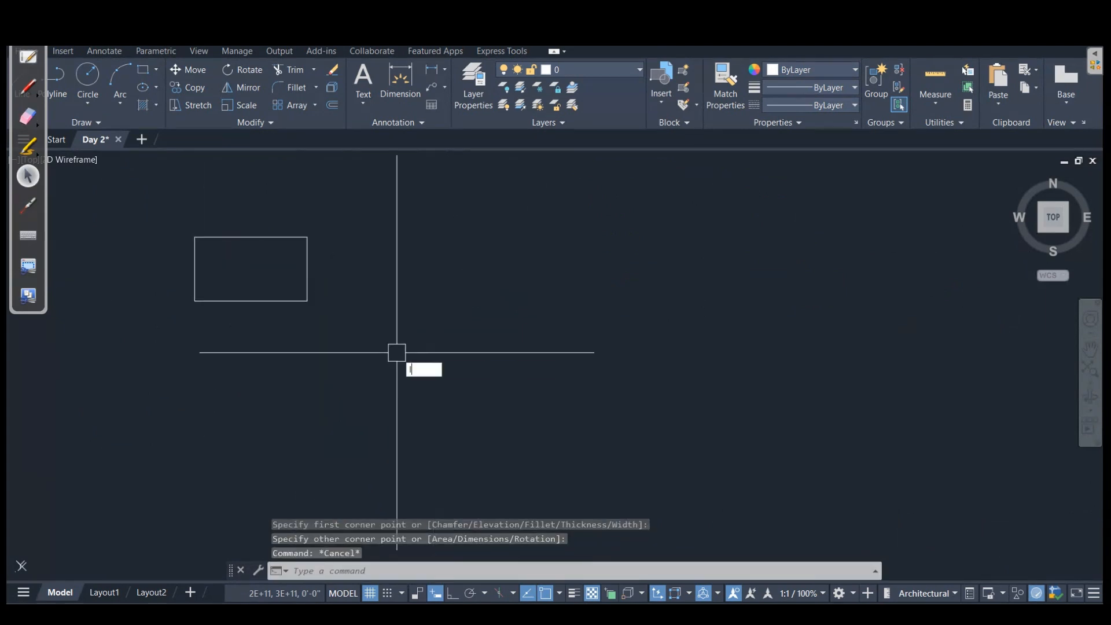
Step: Draw a single line sloping down to the right, starting below and to the right of the rectangle
key("Return")
left_click(396, 352)
left_click(749, 474)
key("Escape")
scroll(587, 440, "down", 2)
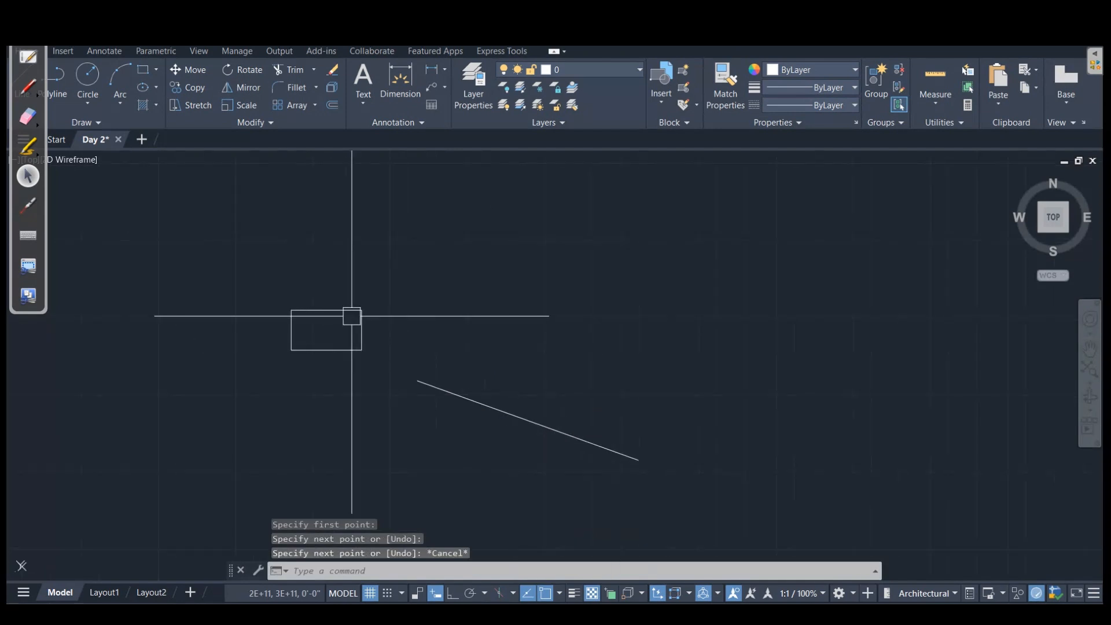
left_click(245, 282)
scroll(420, 399, "up", 4)
scroll(355, 353, "down", 4)
scroll(345, 330, "up", 4)
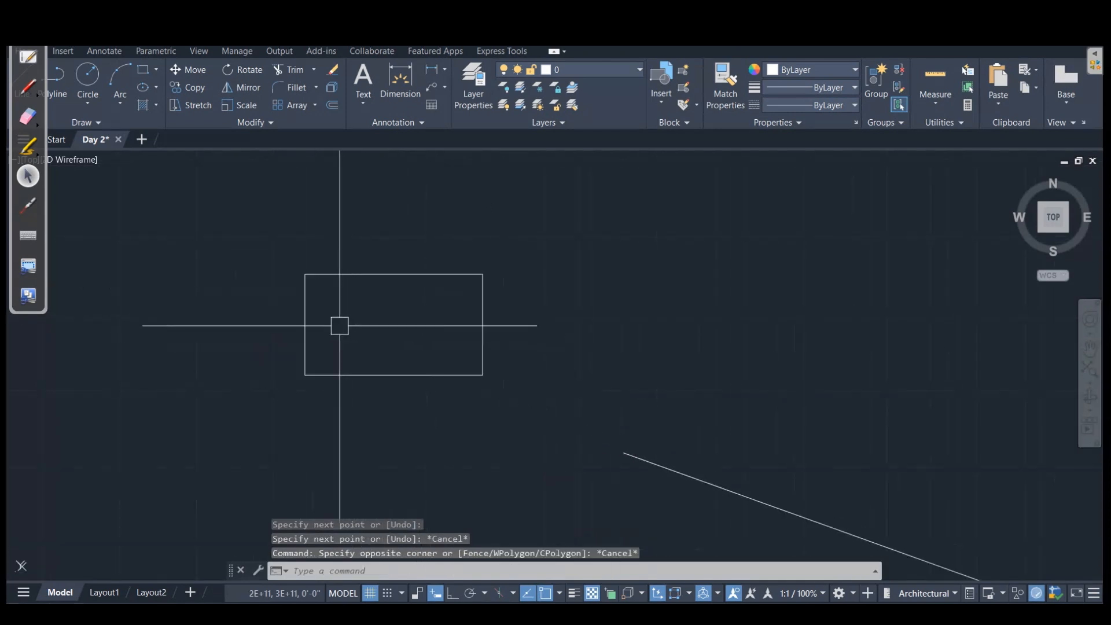
left_click(255, 252)
key("Escape")
scroll(459, 380, "up", 3)
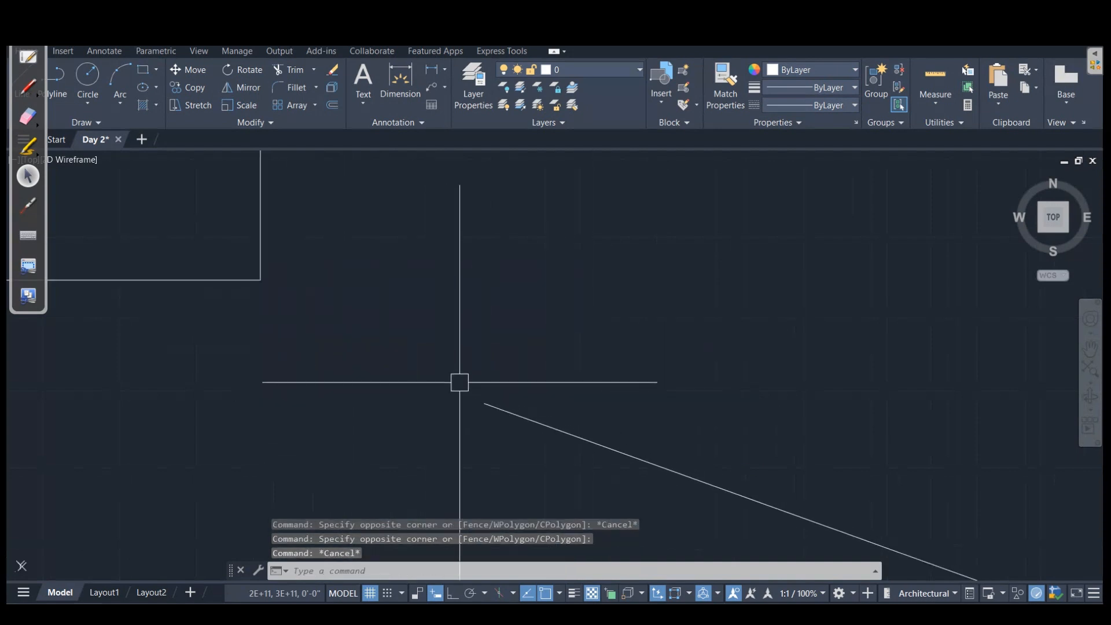
scroll(457, 373, "down", 5)
left_click(439, 350)
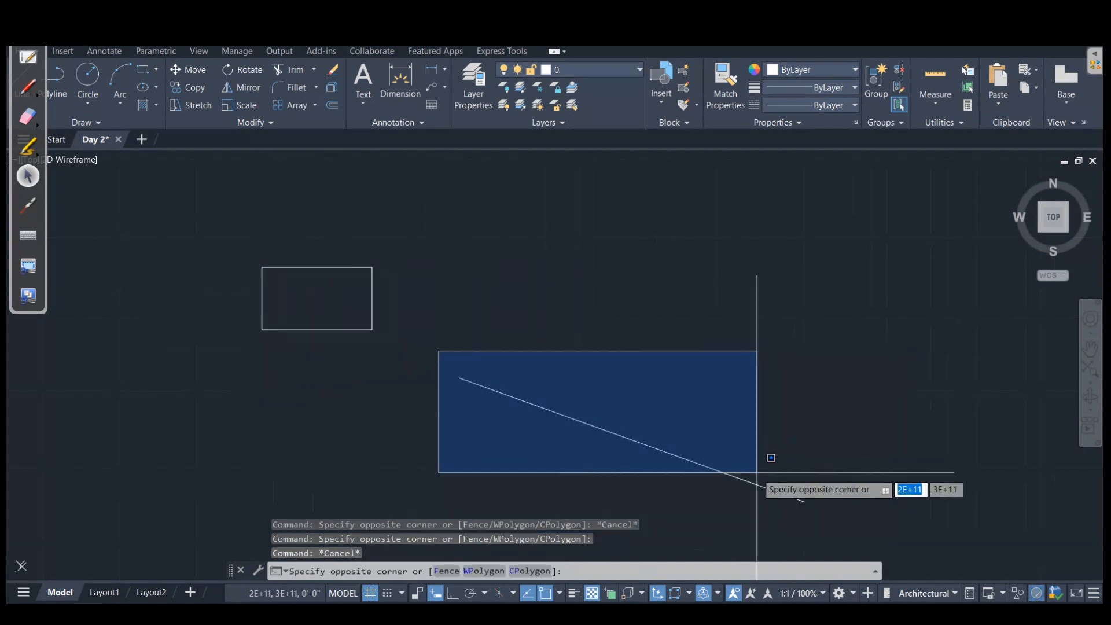
left_click(842, 529)
key("Escape")
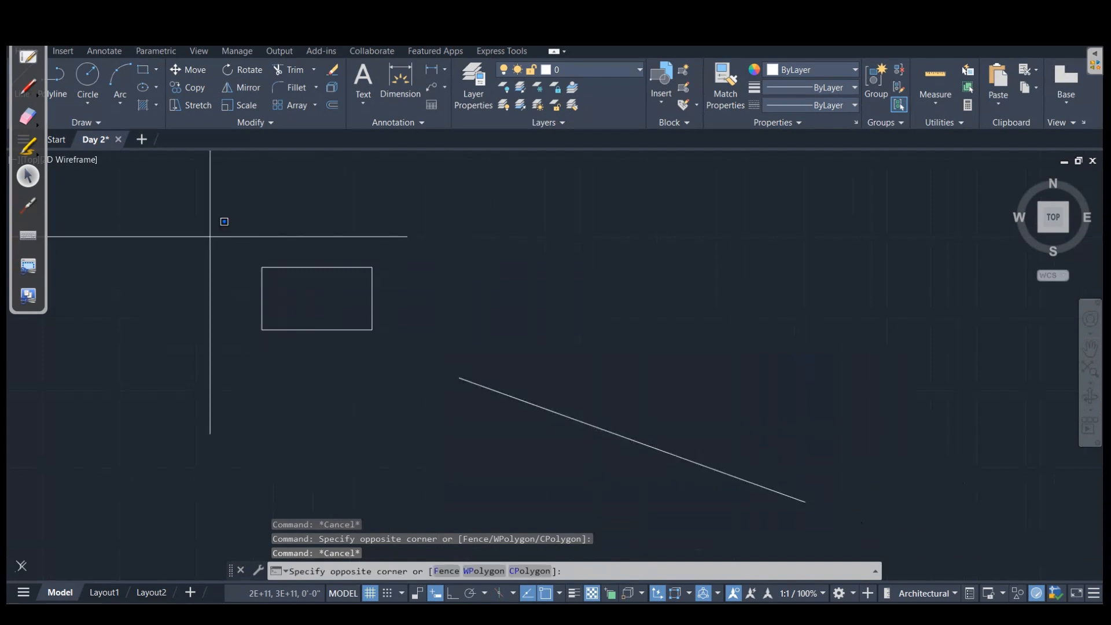
Step: Align the rectangle with AL, matching its two lower corners to the sloping line's upper and lower endpoints, without scaling it
left_click(208, 236)
left_click(392, 340)
type("c")
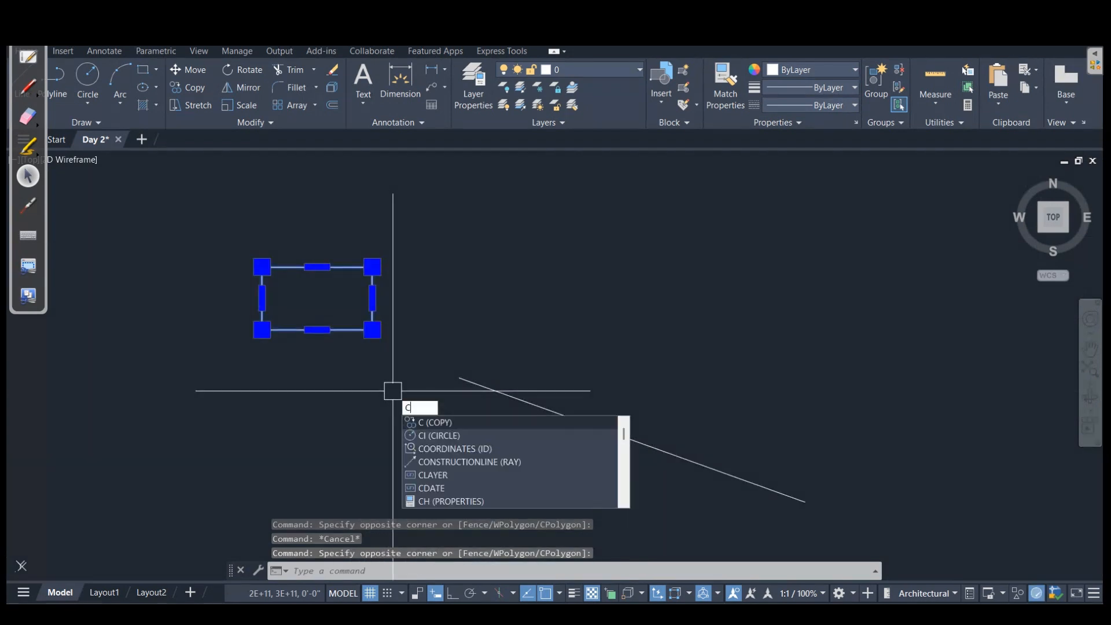
key("BackSpace")
type("al")
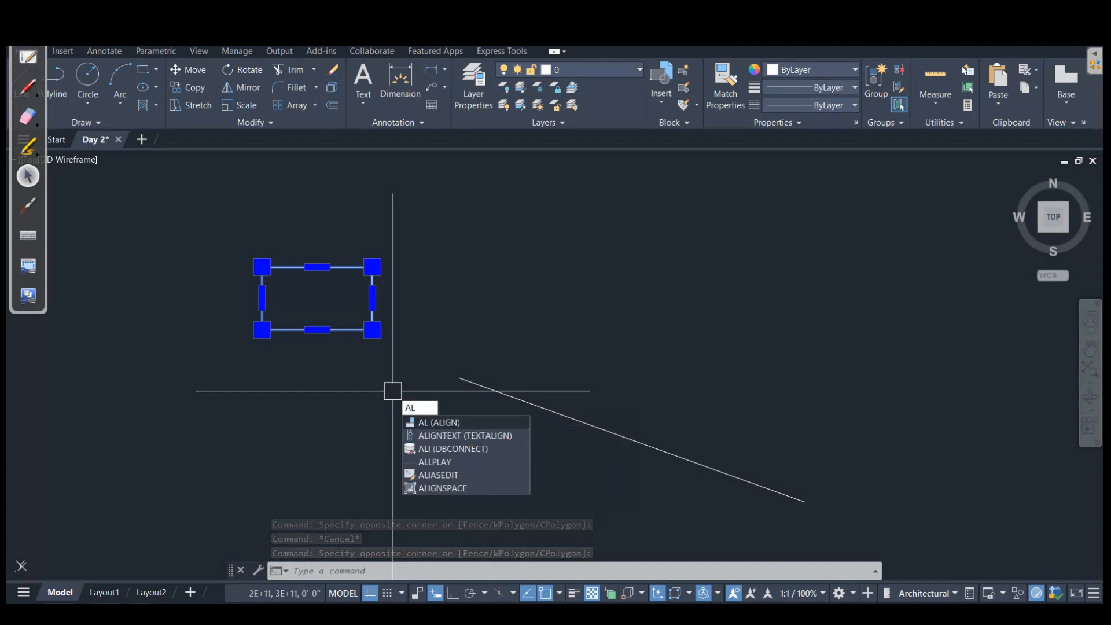
key("Down")
key("Return")
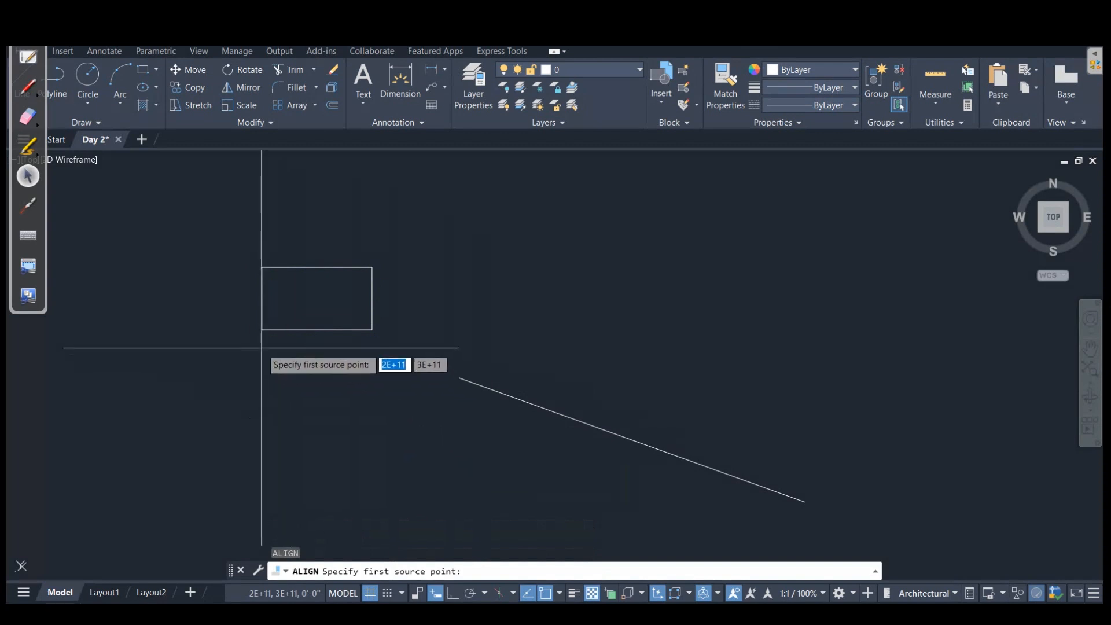
left_click(263, 330)
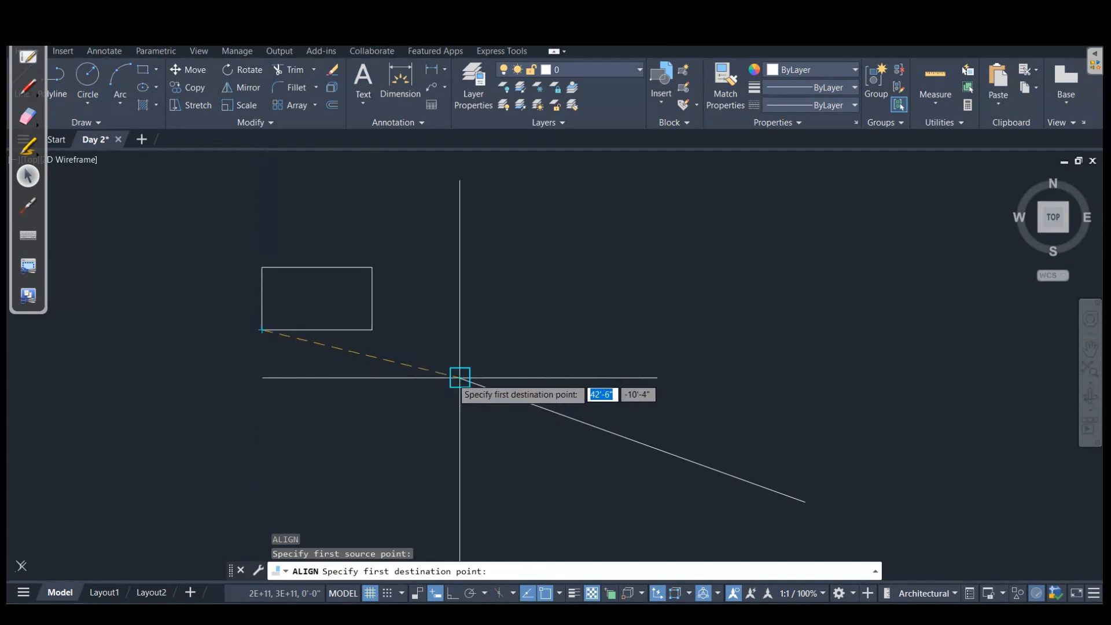
left_click(459, 377)
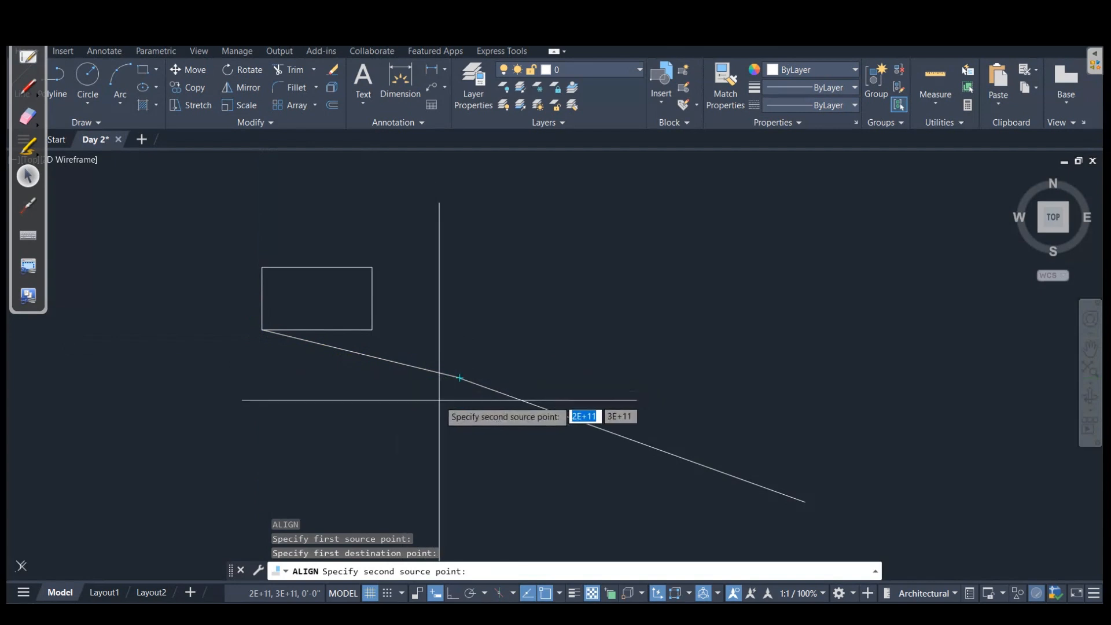
left_click(372, 330)
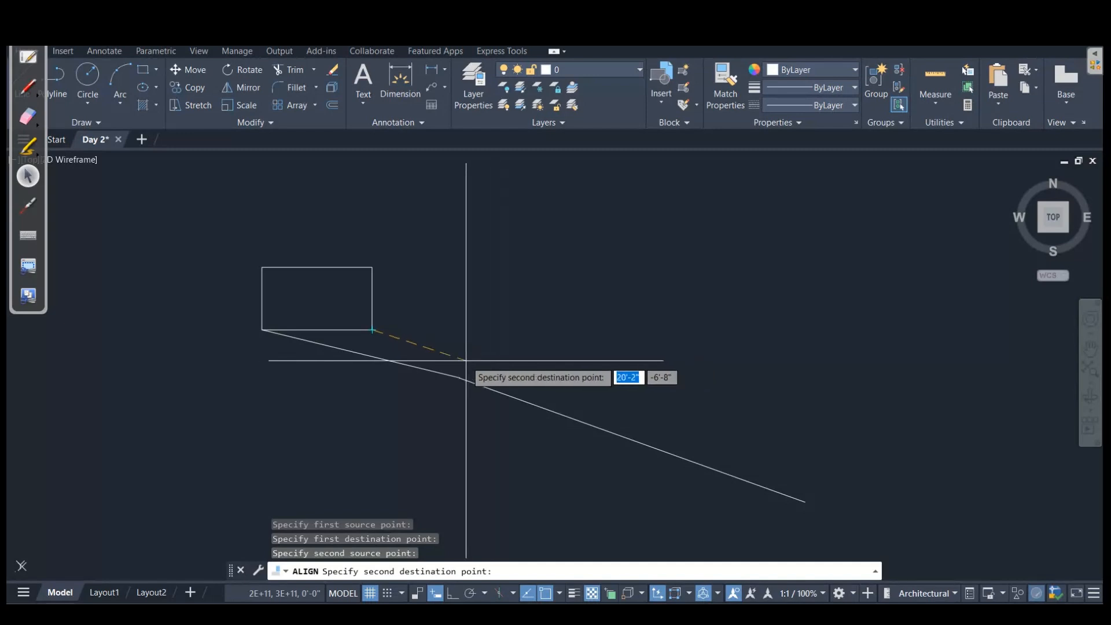
left_click(804, 501)
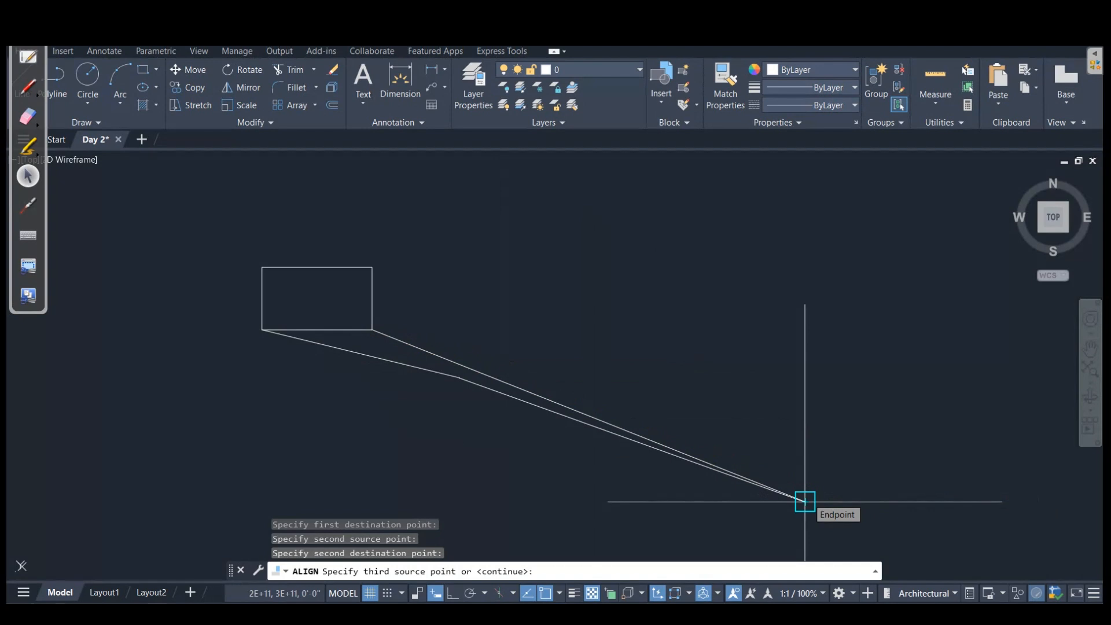
key("Return")
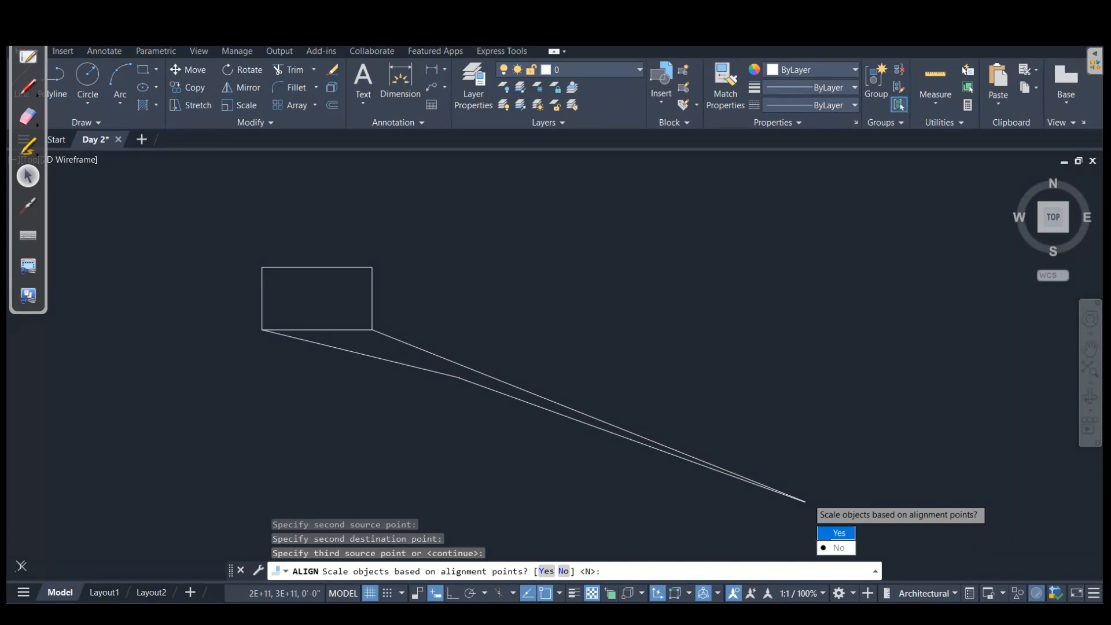
key("Down")
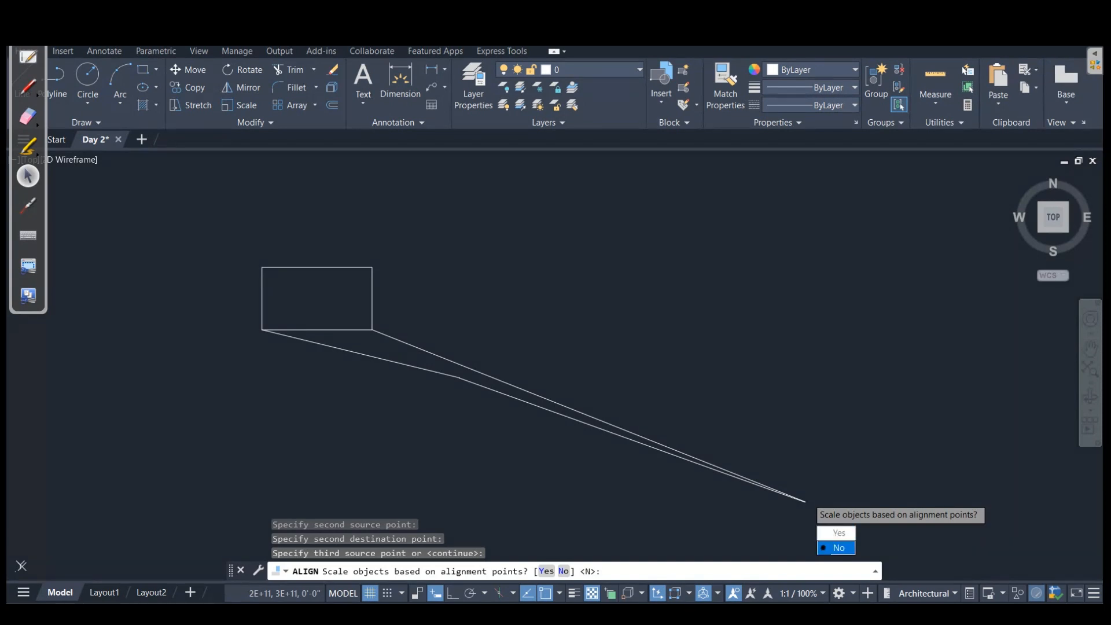
key("Return")
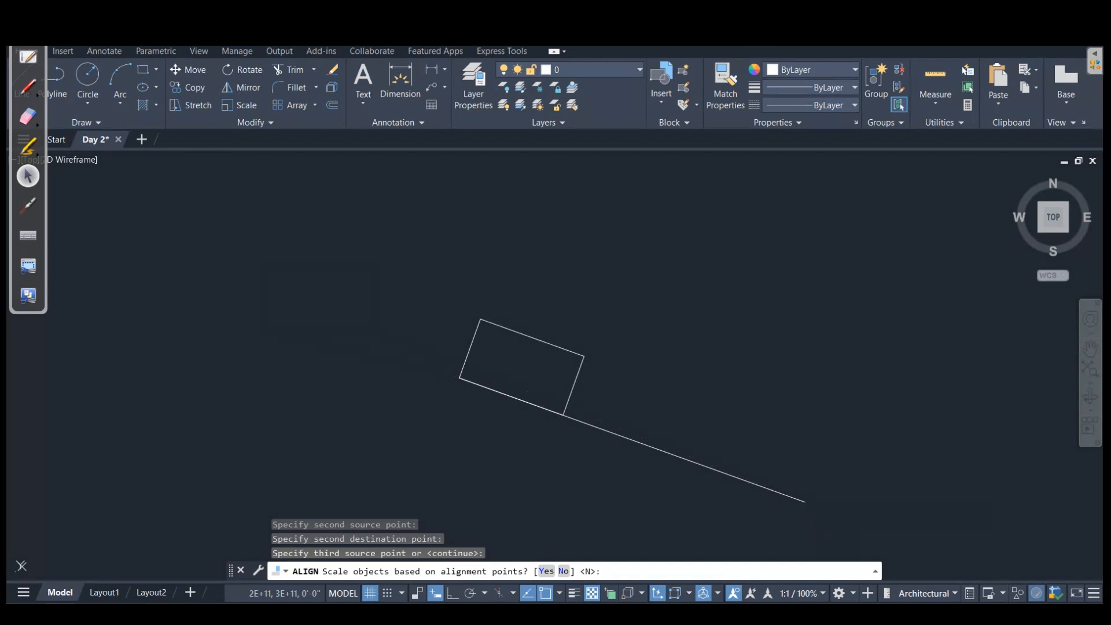
Step: Undo the unscaled alignment of the rectangle
middle_click_drag(454, 261, 371, 237)
scroll(371, 237, "down", 2)
scroll(499, 345, "up", 2)
middle_click_drag(500, 345, 537, 386)
scroll(511, 375, "up", 2)
scroll(542, 379, "down", 4)
scroll(535, 372, "up", 2)
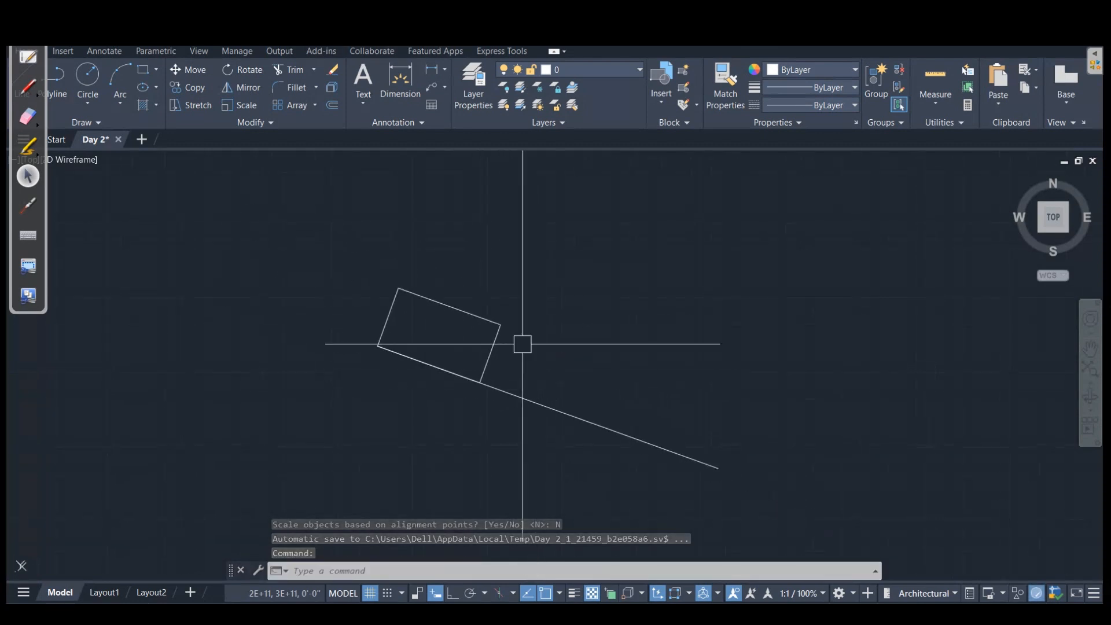
key("ctrl+z")
key("ctrl+z")
Step: Align the rectangle with AL, matching its two lower corners to the sloping line's two endpoints and scaling it to the alignment points
left_click(235, 216)
left_click(427, 367)
type("al")
key("Return")
left_click(262, 330)
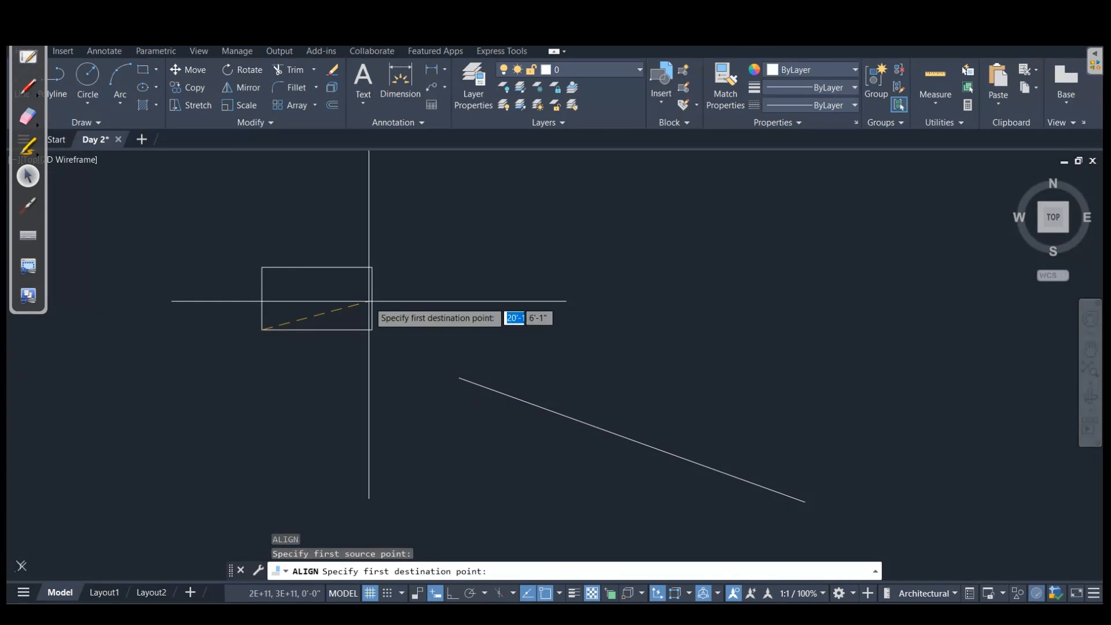
left_click(460, 377)
left_click(372, 330)
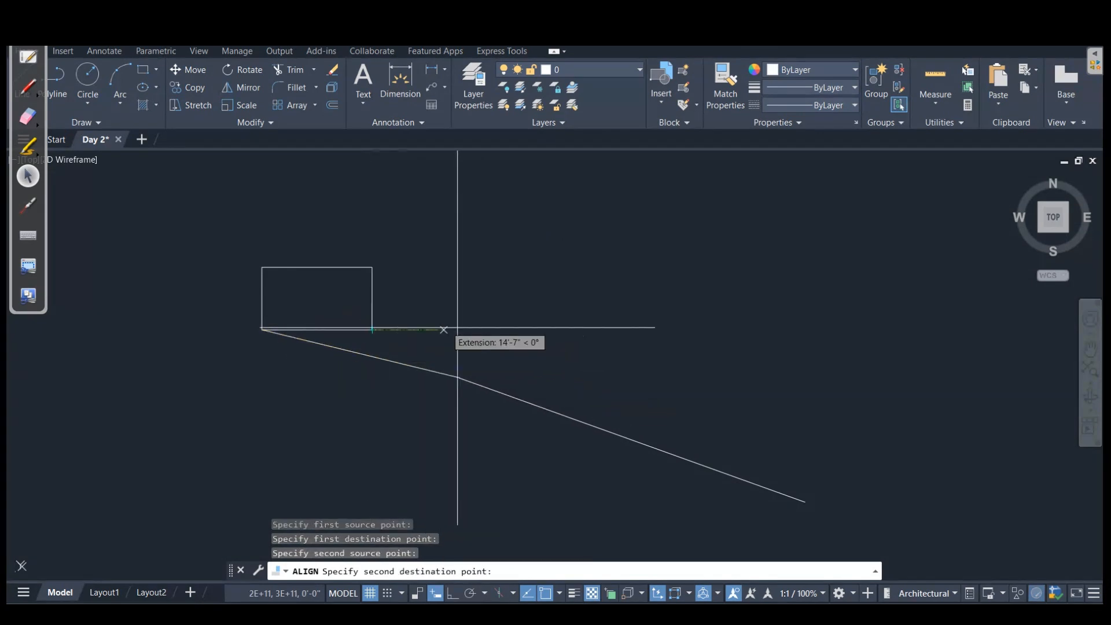
left_click(805, 501)
key("Return")
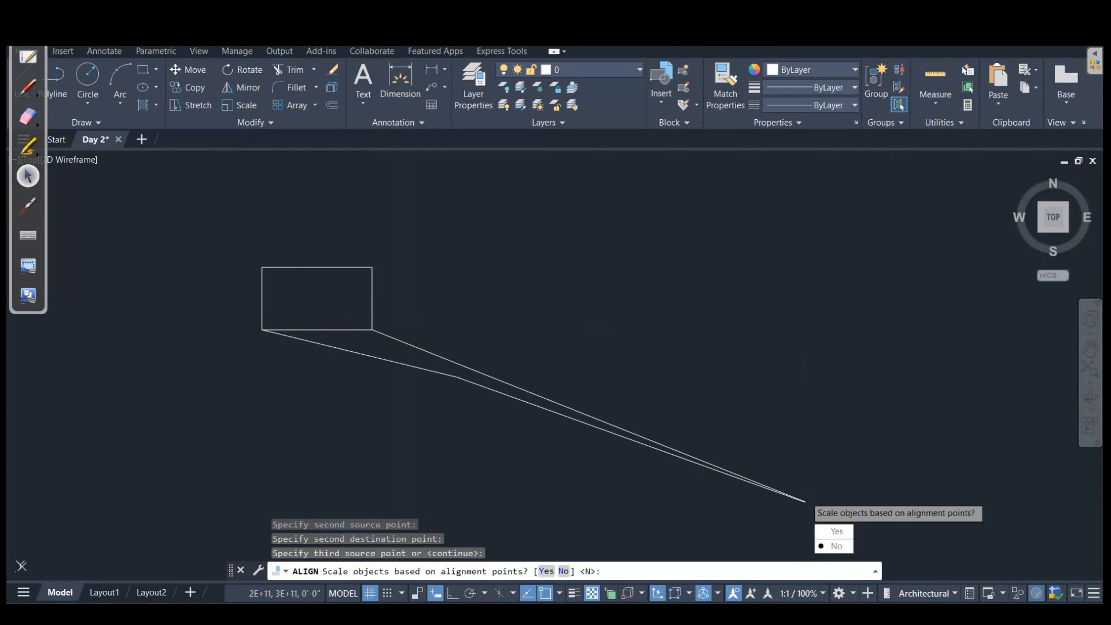
key("Return")
scroll(778, 471, "down", 6)
middle_click_drag(758, 451, 706, 404)
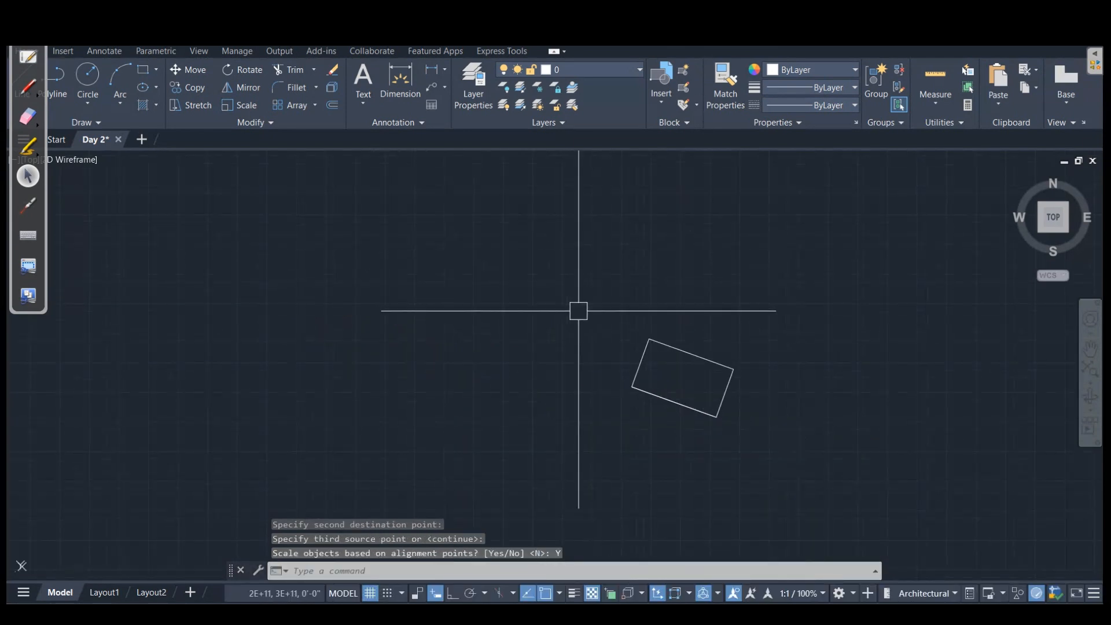
Step: Examine how the scaled rectangle's base fits the full length of the sloping line
left_click(578, 310)
left_click(777, 452)
key("Escape")
scroll(744, 387, "up", 5)
left_click(669, 410)
scroll(704, 449, "down", 2)
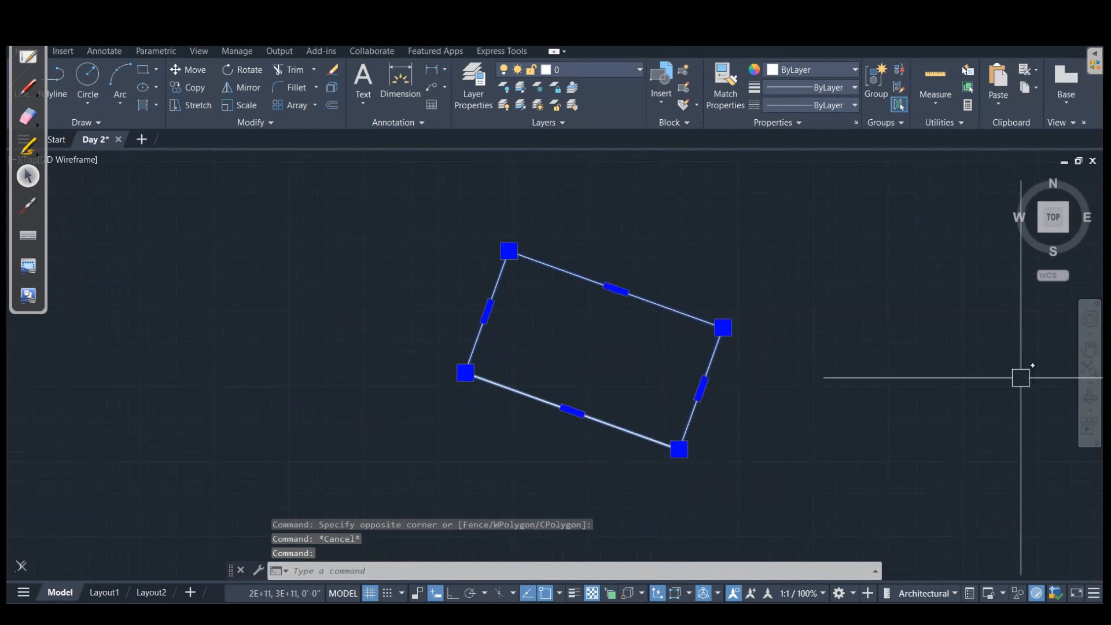
key("Escape")
scroll(697, 377, "down", 4)
scroll(650, 357, "up", 2)
scroll(525, 389, "down", 2)
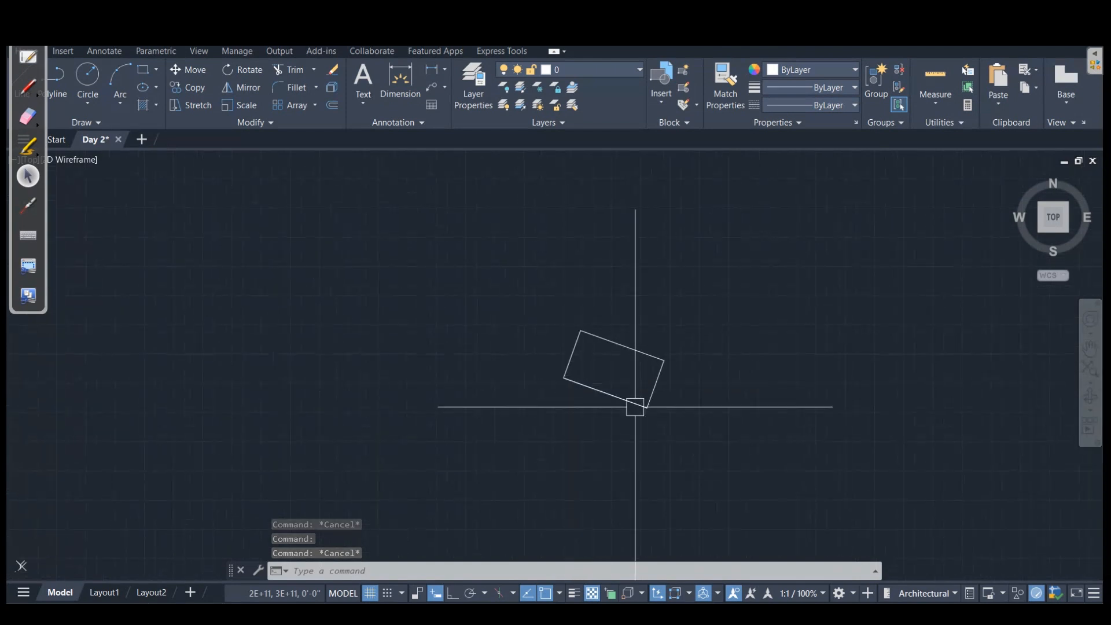
Step: Erase the aligned rectangle and the sloping line with E
left_click(685, 430)
left_click(487, 287)
type("e")
key("Return")
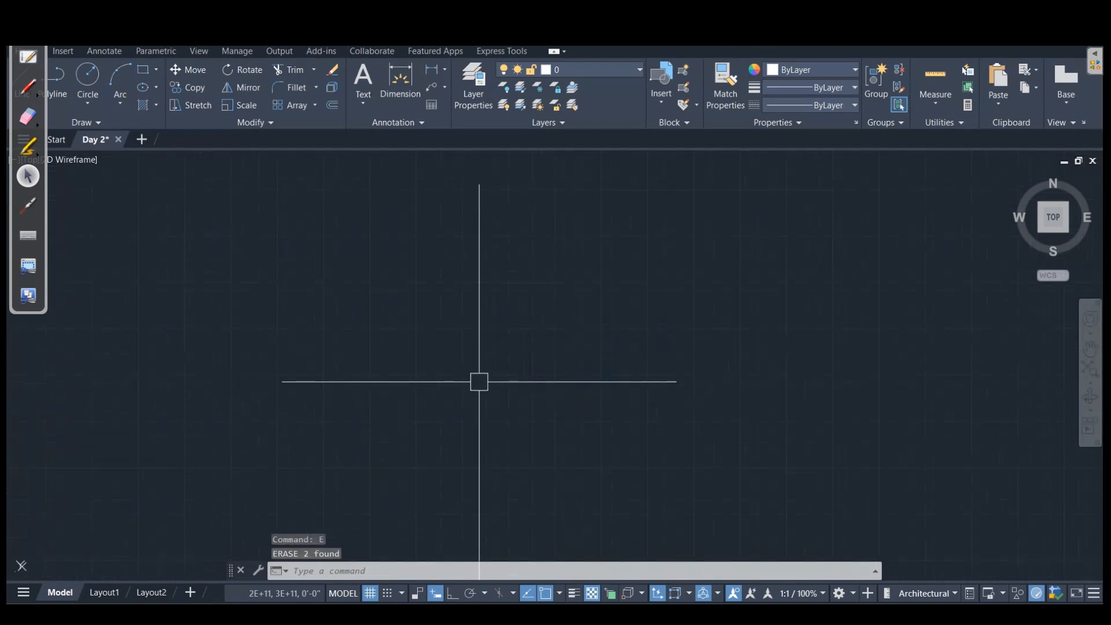
scroll(504, 392, "down", 2)
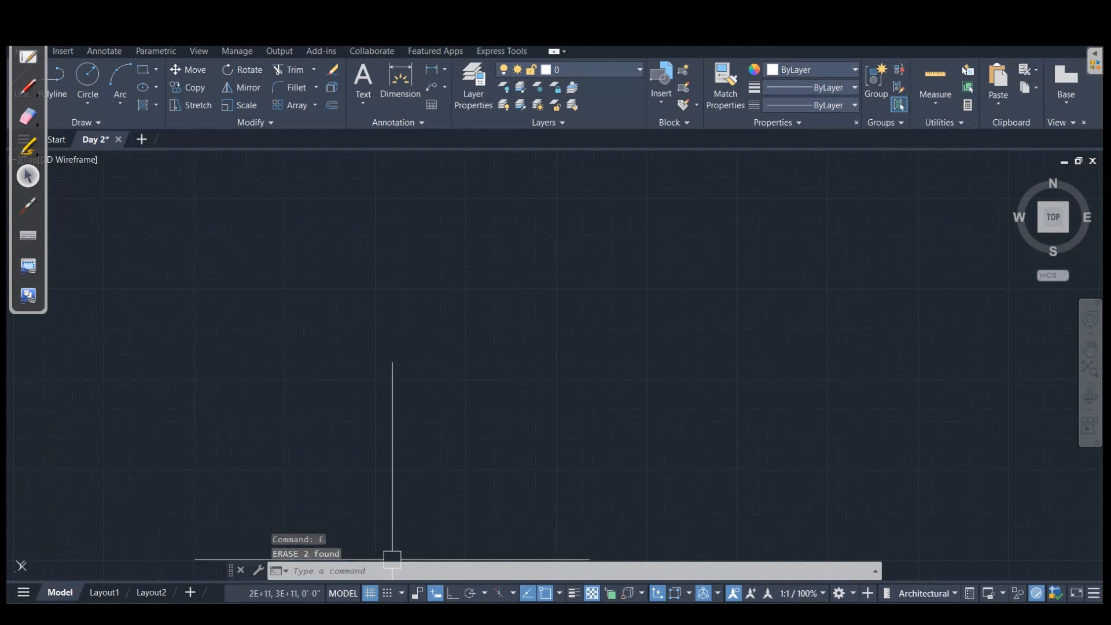
Step: Toggle Ortho mode on and off several times, leaving it off
key("F8")
key("F8")
key("F8")
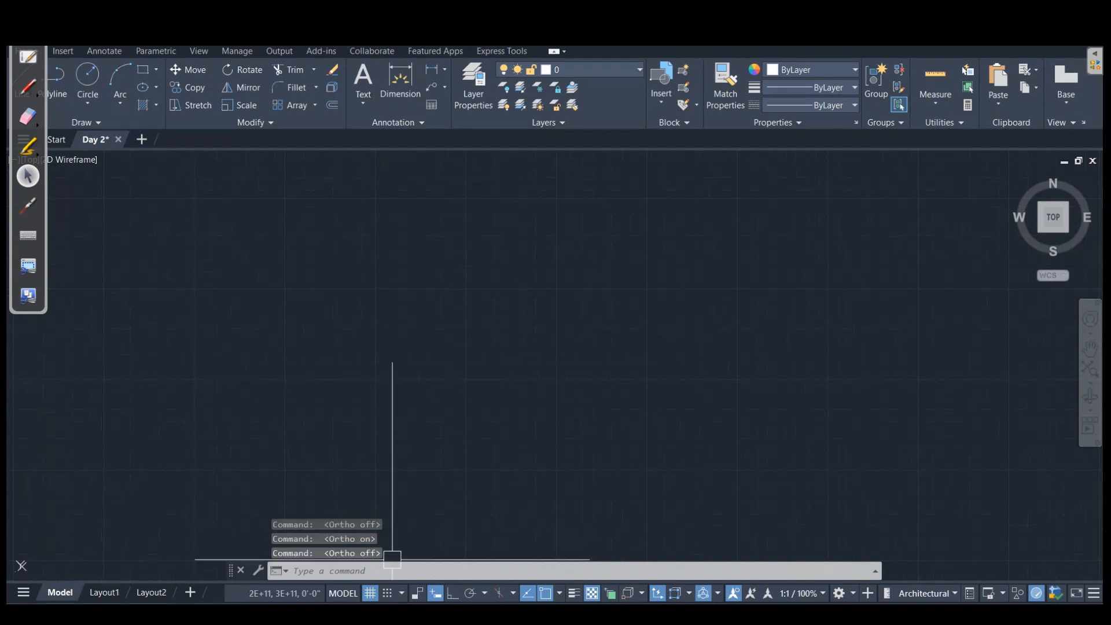
key("F8")
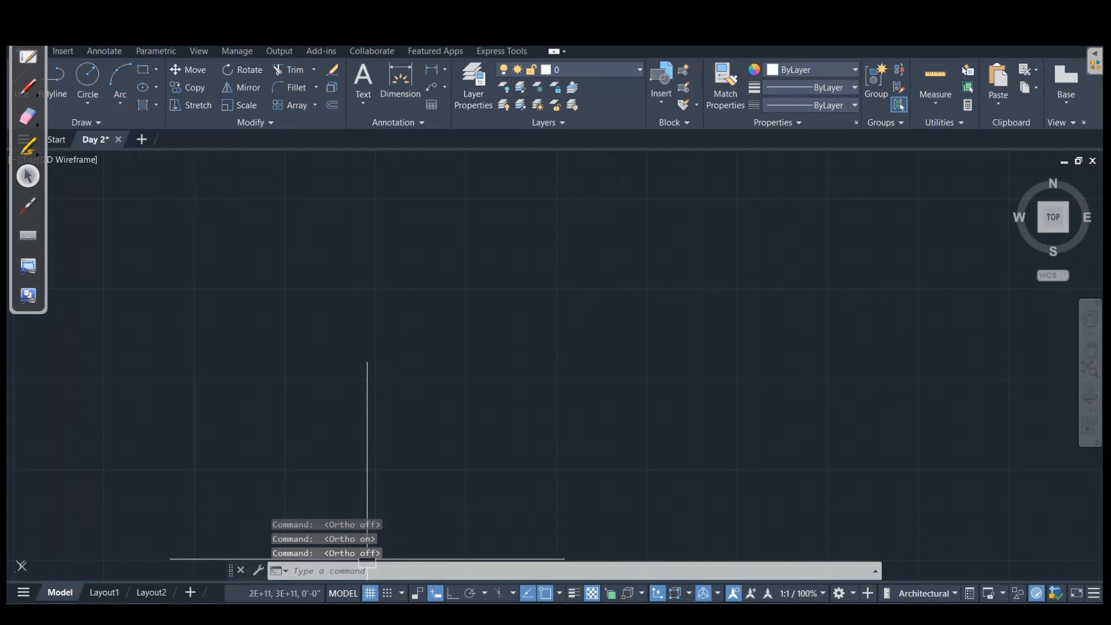
key("F8")
key("Escape")
key("F8")
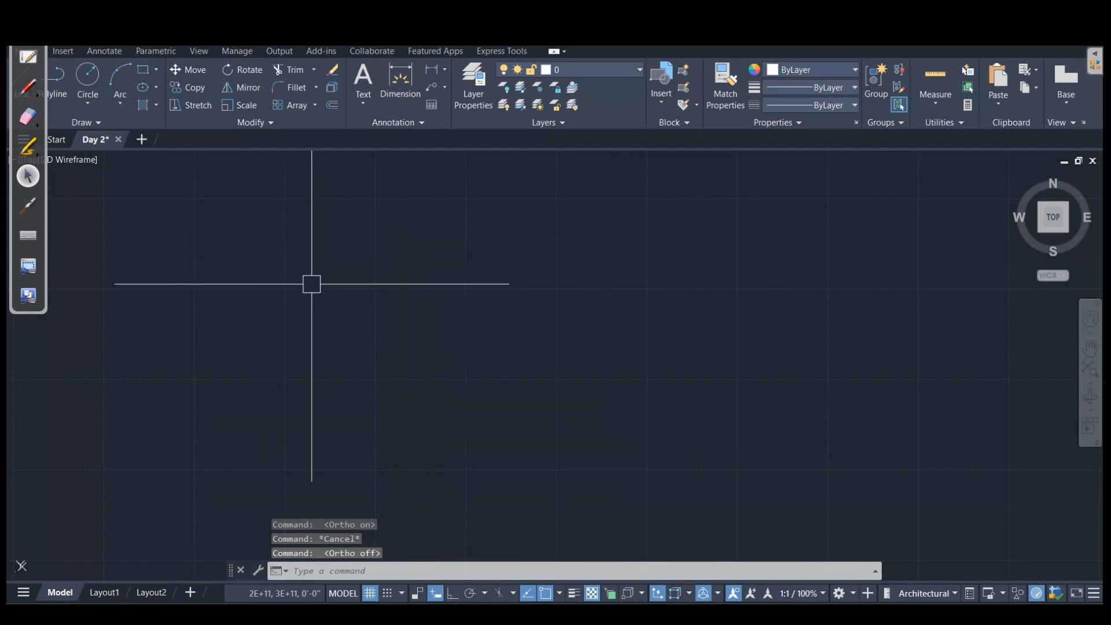
Step: Draw a long irregular chain of connected lines at free angles with L across the empty drawing while Ortho is off
type("l")
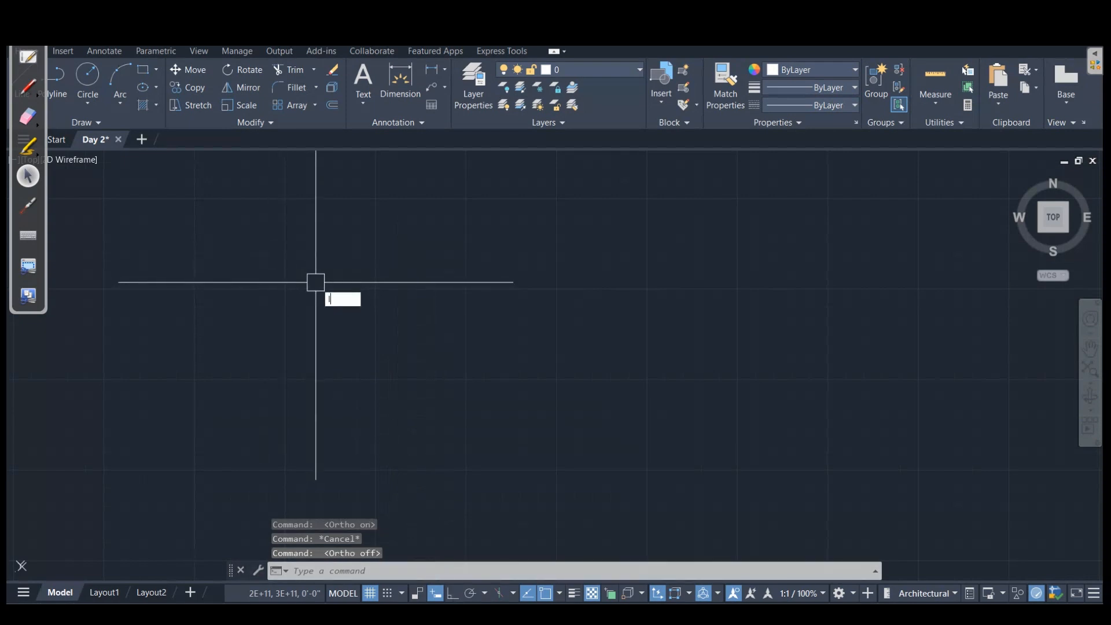
key("Return")
left_click(265, 283)
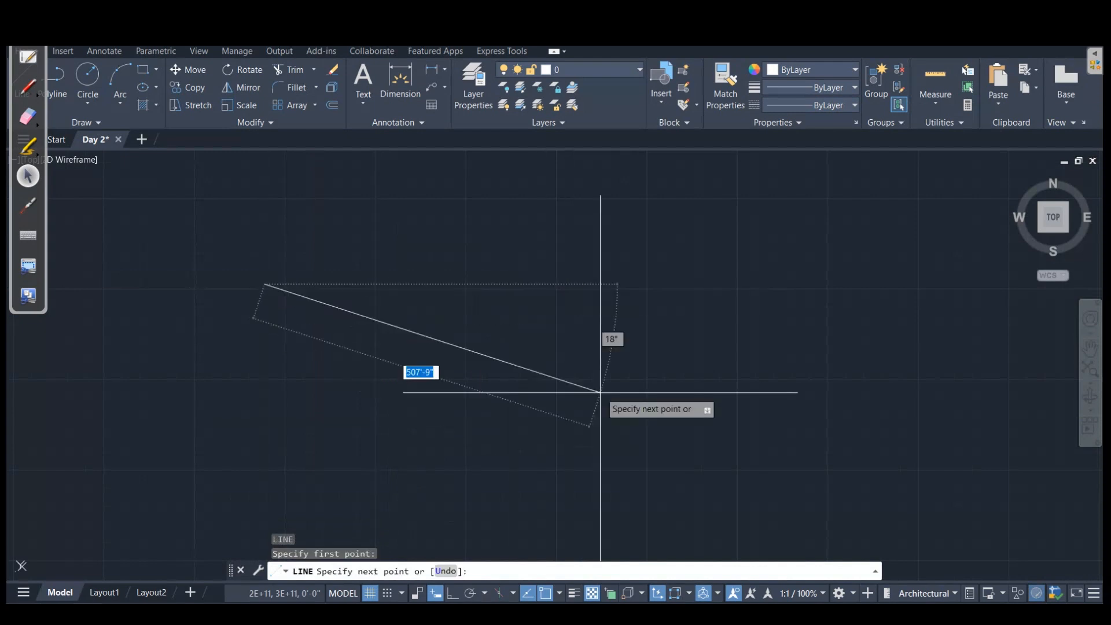
left_click(517, 436)
left_click(590, 278)
left_click(408, 230)
left_click(661, 230)
left_click(699, 398)
left_click(579, 420)
left_click(794, 405)
left_click(753, 241)
left_click(875, 269)
left_click(908, 437)
left_click(276, 468)
scroll(435, 290, "down", 4)
left_click(287, 261)
left_click(178, 261)
left_click(200, 422)
left_click(354, 446)
left_click(458, 412)
left_click(639, 458)
key("Escape")
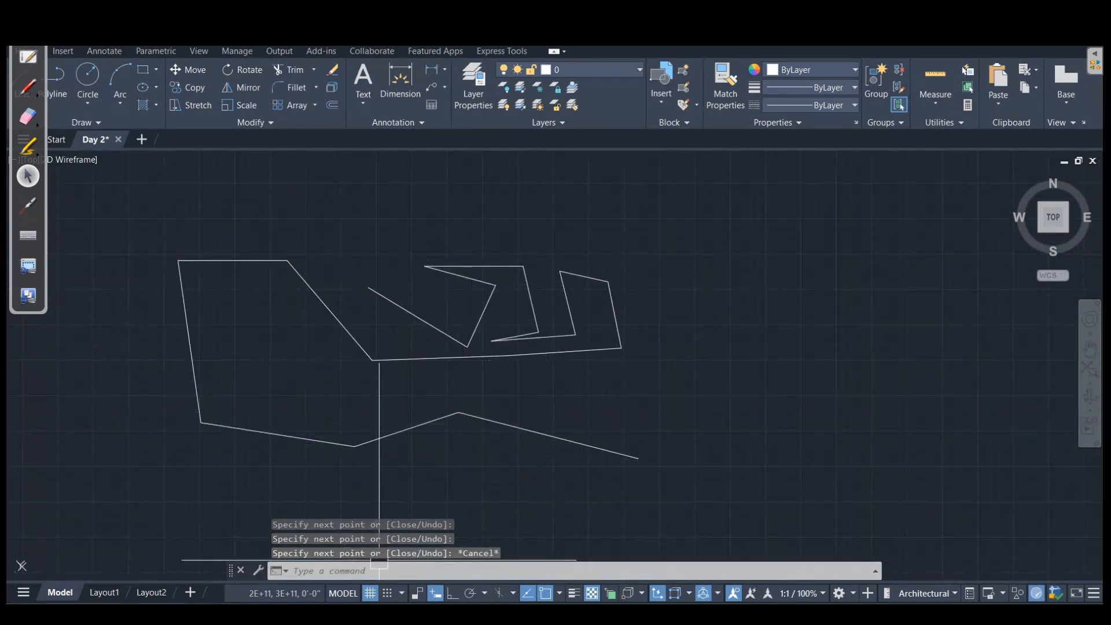
Step: Turn Ortho on and draw a stepped chain of connected horizontal and vertical lines with L to the right of the irregular chain
key("F8")
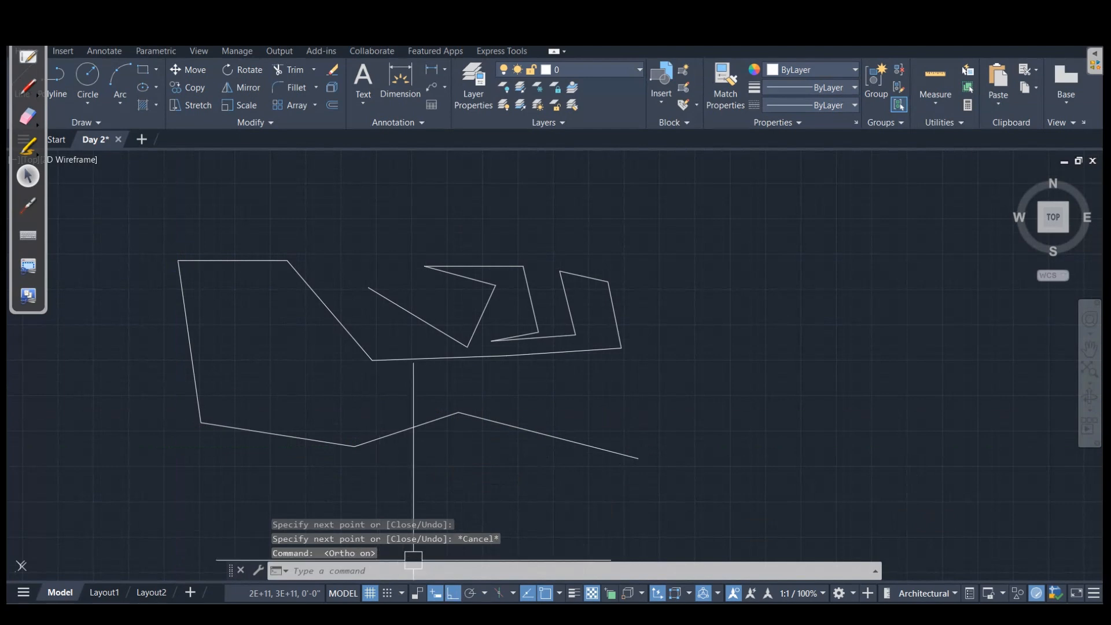
scroll(427, 384, "down", 3)
scroll(471, 392, "up", 3)
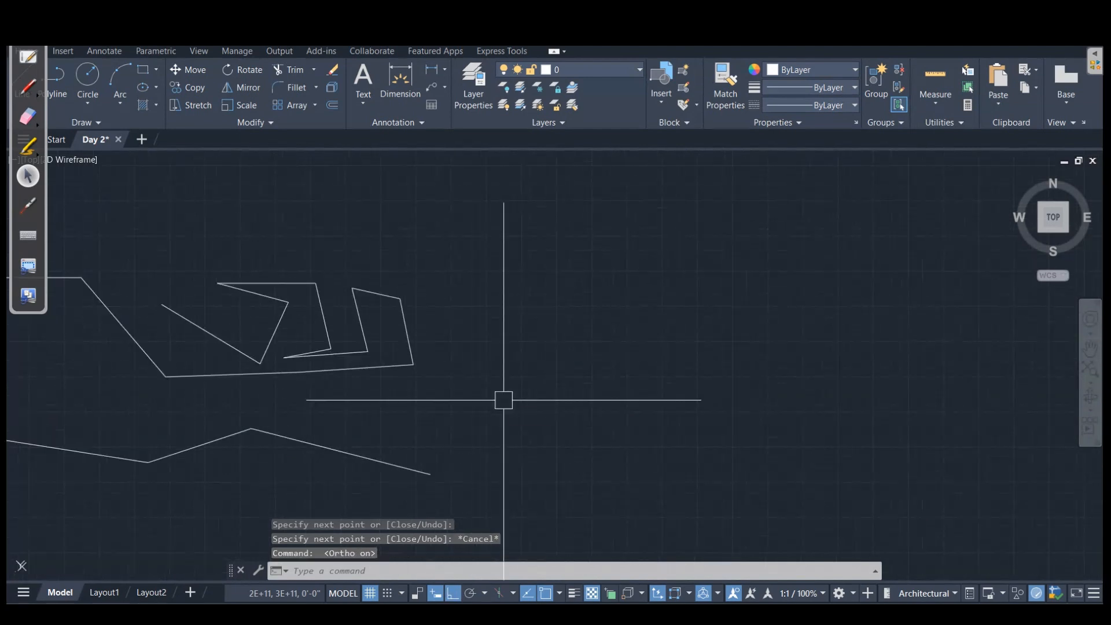
type("l")
key("Return")
left_click(499, 376)
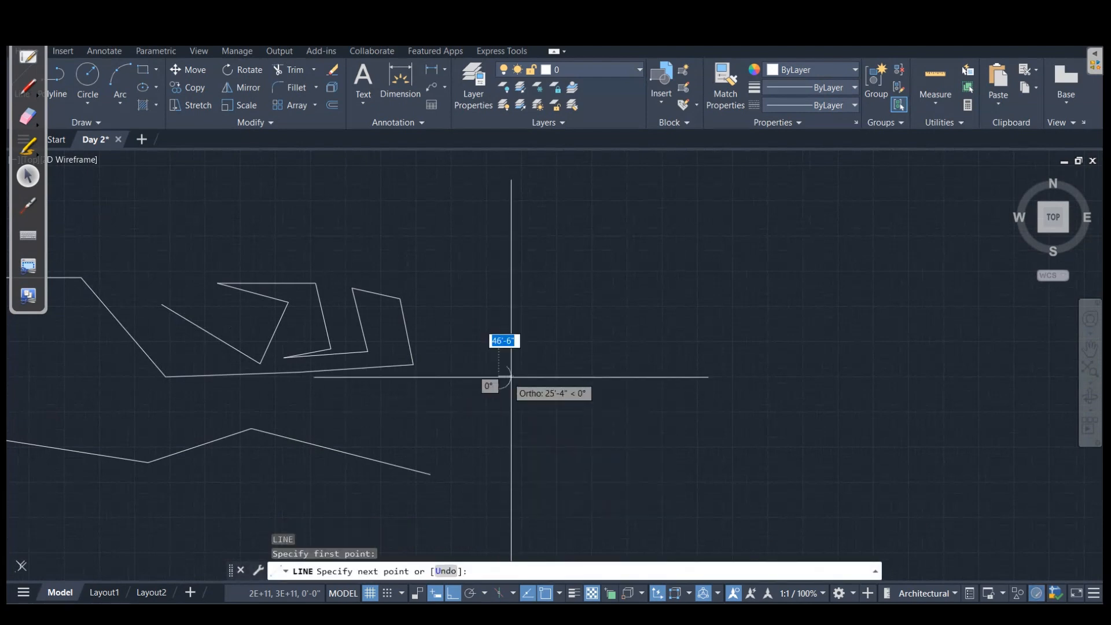
left_click(760, 397)
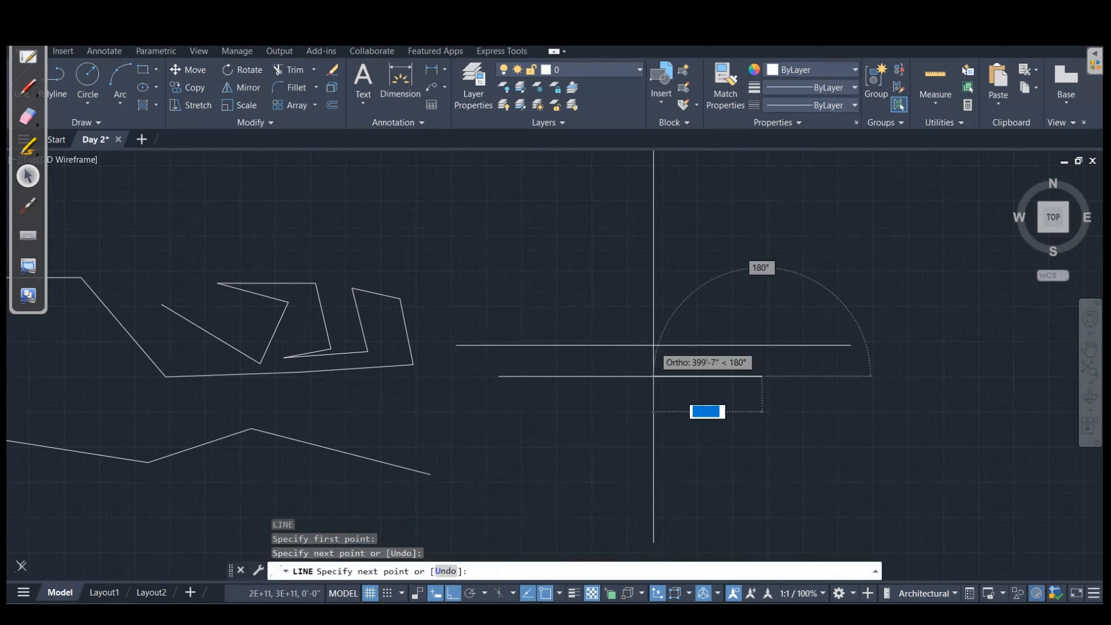
left_click(784, 278)
scroll(800, 322, "down", 2)
middle_click_drag(801, 327, 564, 331)
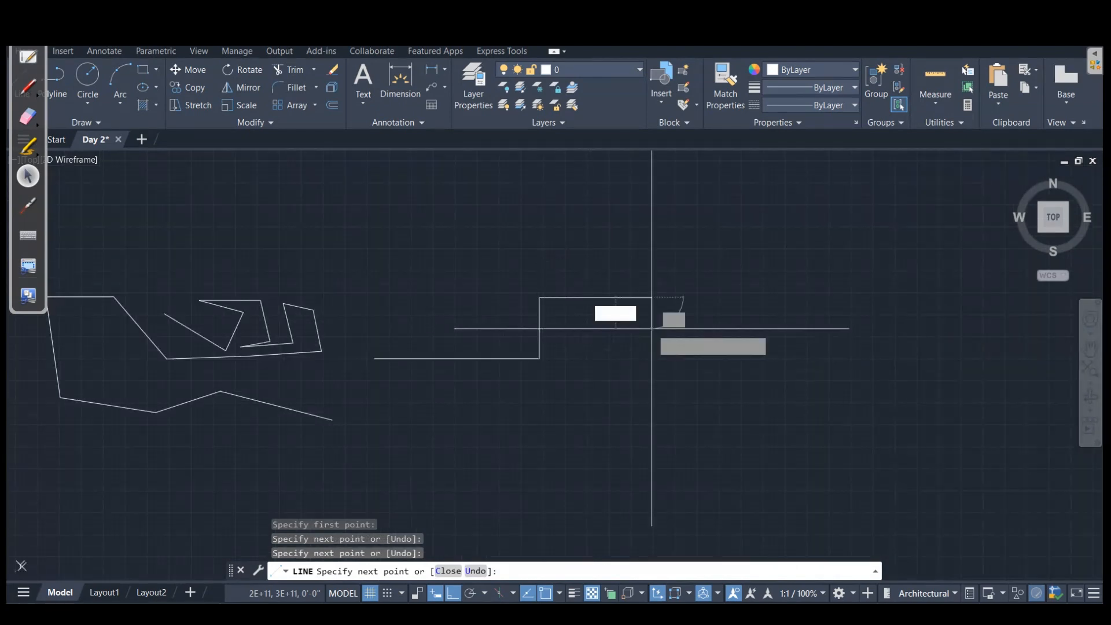
left_click(651, 328)
left_click(649, 228)
left_click(778, 249)
left_click(734, 443)
left_click(535, 403)
left_click(617, 356)
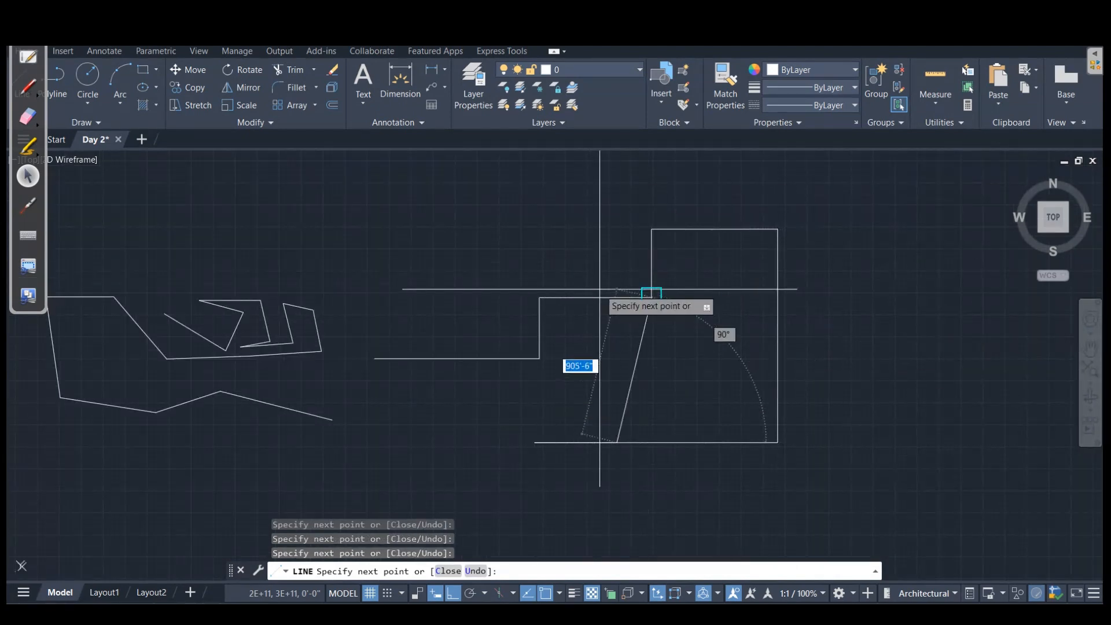
left_click(394, 347)
left_click(455, 238)
scroll(550, 338, "down", 6)
left_click(631, 289)
left_click(633, 400)
key("Escape")
middle_click_drag(562, 398, 523, 413)
scroll(727, 481, "up", 5)
scroll(699, 460, "down", 5)
mouse_move(677, 454)
middle_mouse_down()
mouse_move(647, 441)
mouse_move(716, 484)
middle_mouse_up()
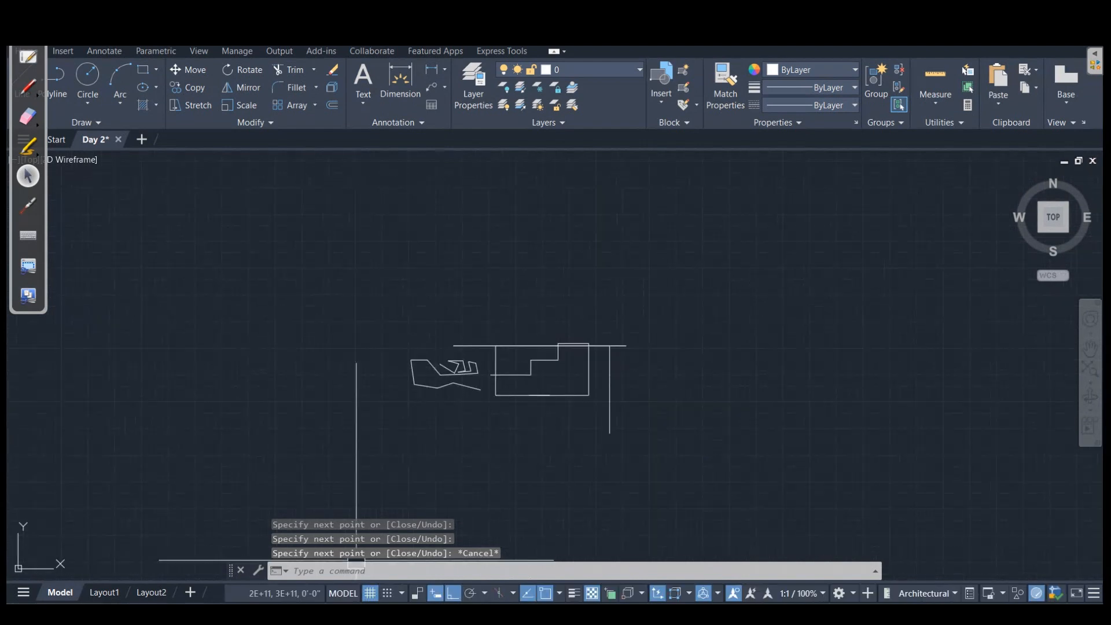
Step: Erase the irregular and stepped line chains together with the remaining lines and rectangle using E
left_click(727, 464)
left_click(405, 312)
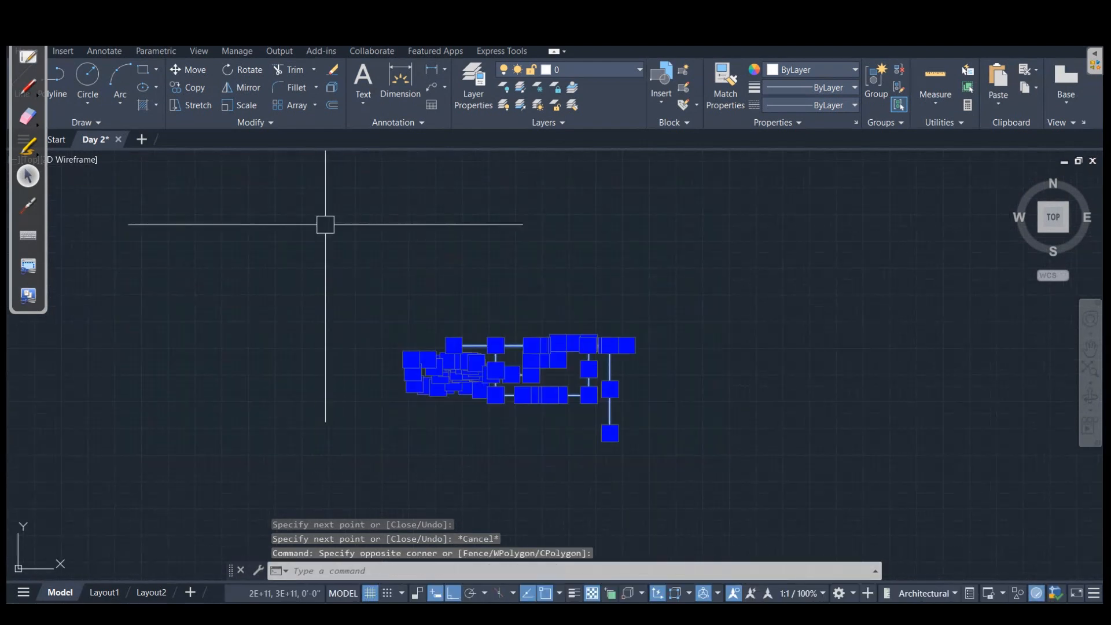
type("E")
key("Return")
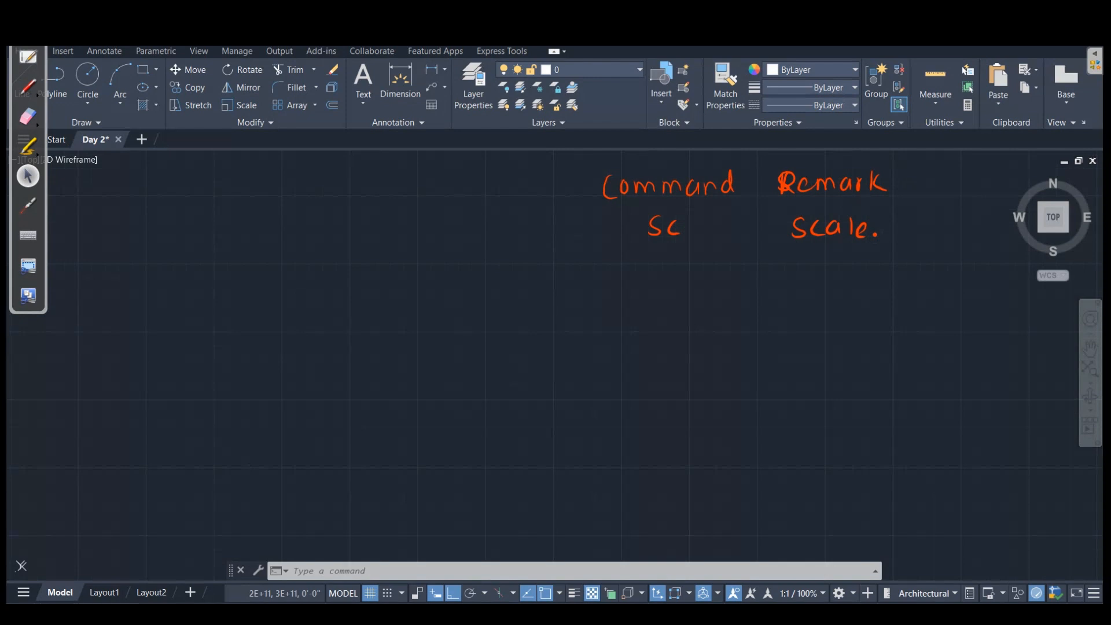
Step: Draw a rectangle freehand with REC in the empty drawing, beside the handwritten SC scale note
type("rec")
key("Return")
left_click(191, 253)
left_click(404, 379)
scroll(405, 380, "down", 4)
middle_click_drag(405, 380, 465, 387)
key("Escape")
scroll(394, 368, "up", 4)
left_click(429, 397)
key("Escape")
left_click(296, 381)
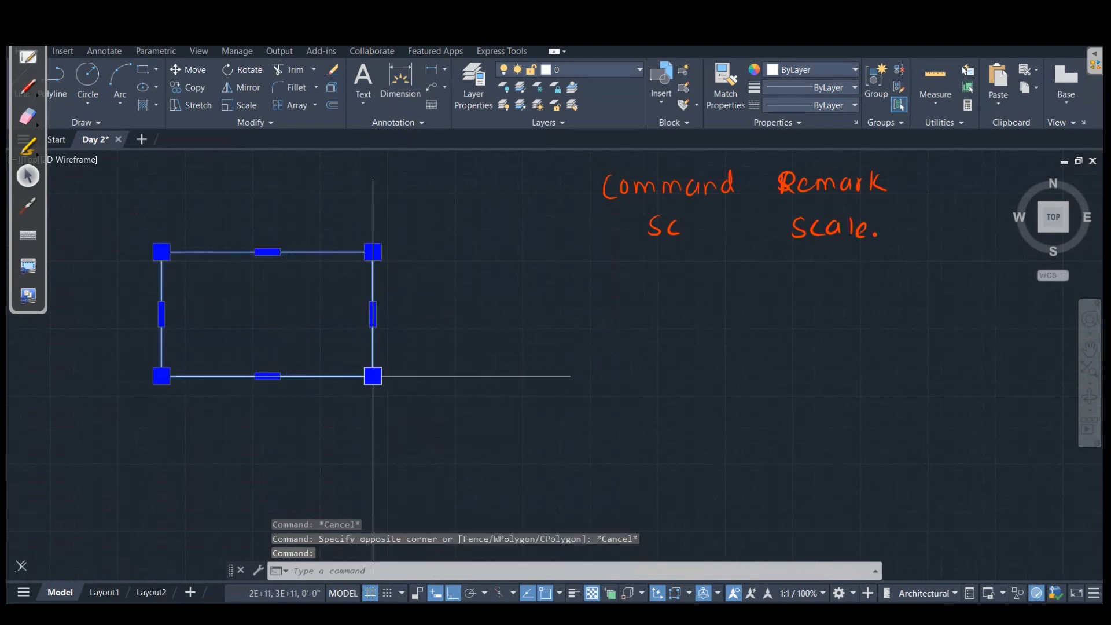
key("Escape")
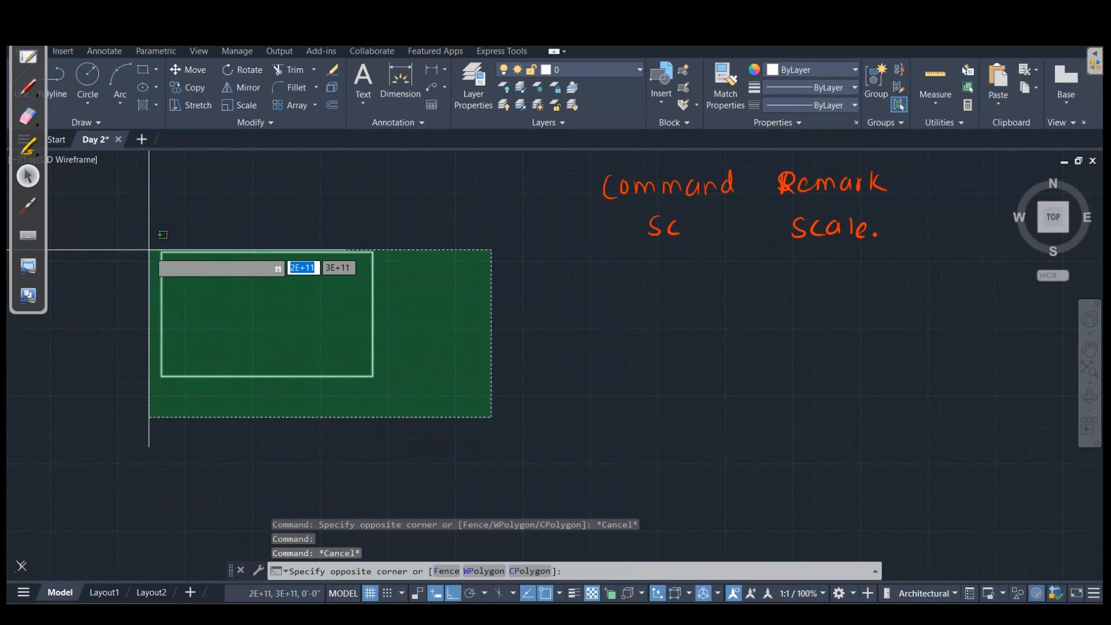
key("Escape")
left_click_drag(136, 241, 546, 486)
scroll(602, 471, "down", 2)
scroll(446, 432, "up", 4)
key("Escape")
scroll(528, 432, "down", 2)
left_click(527, 433)
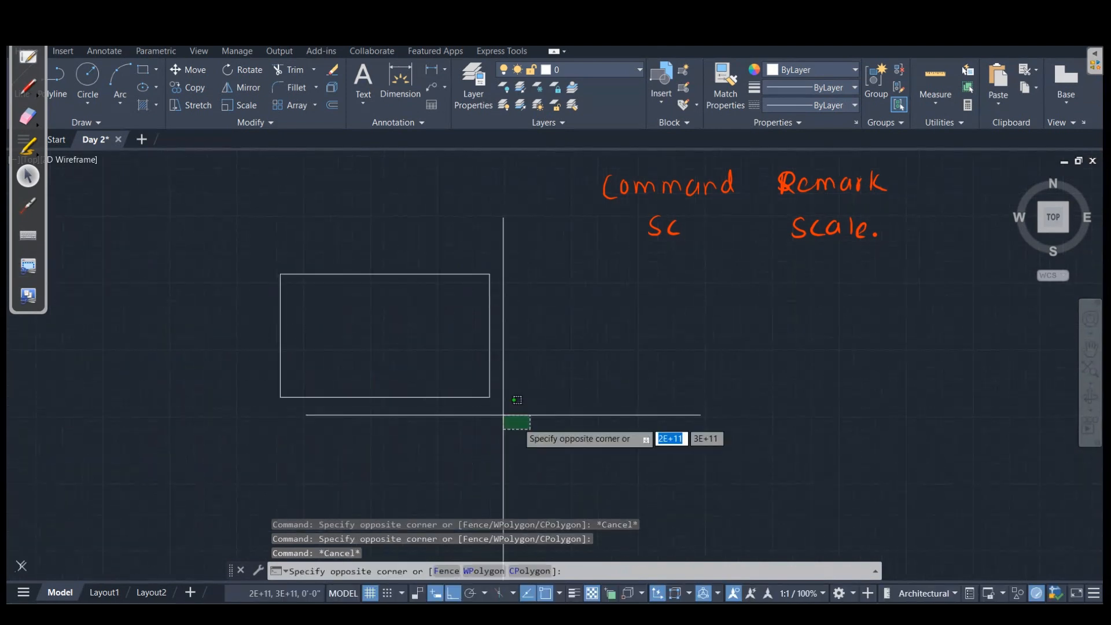
left_click(260, 280)
key("Escape")
left_click(226, 238)
left_click(523, 422)
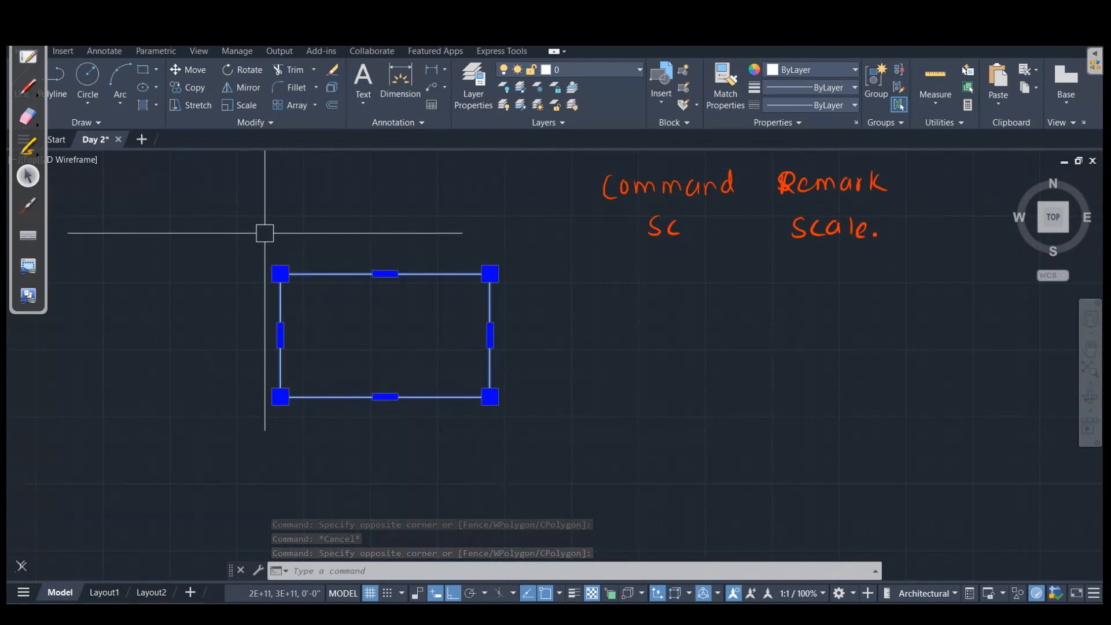
key("Escape")
left_click(216, 218)
left_click(498, 434)
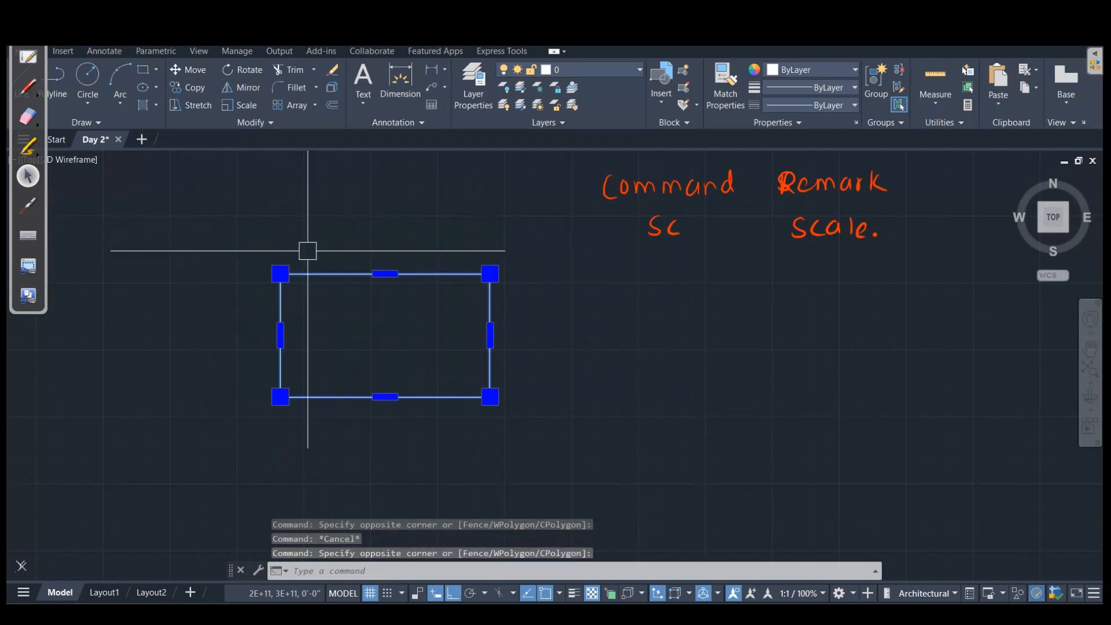
key("Escape")
left_click(543, 407)
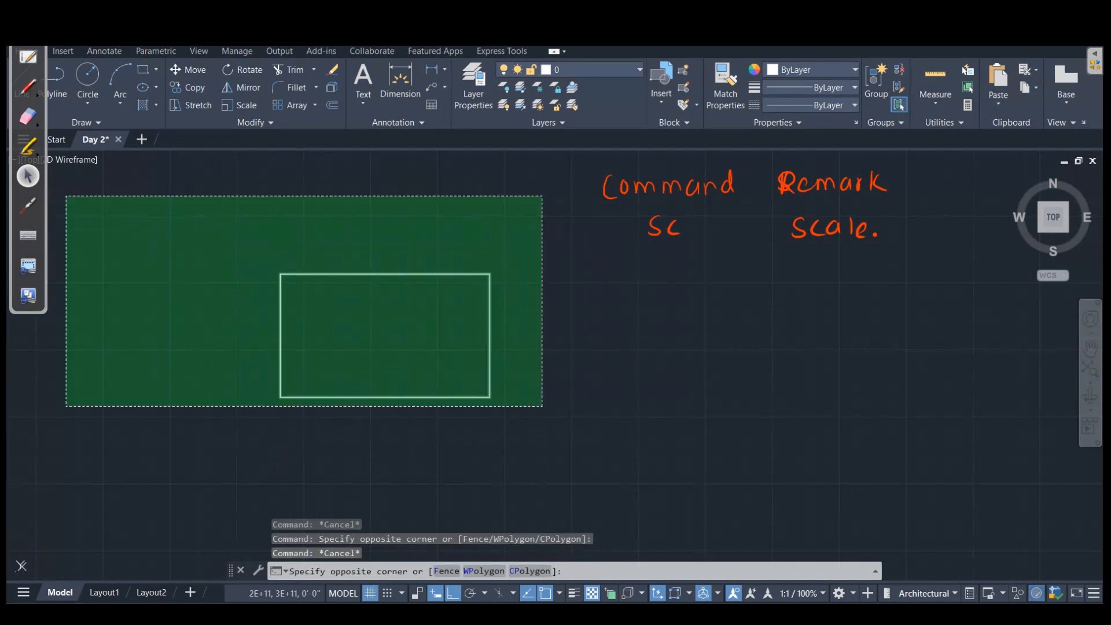
Step: Scale the rectangle down freehand with SC, using its centre as the base point
key("Escape")
left_click(176, 218)
left_click(545, 427)
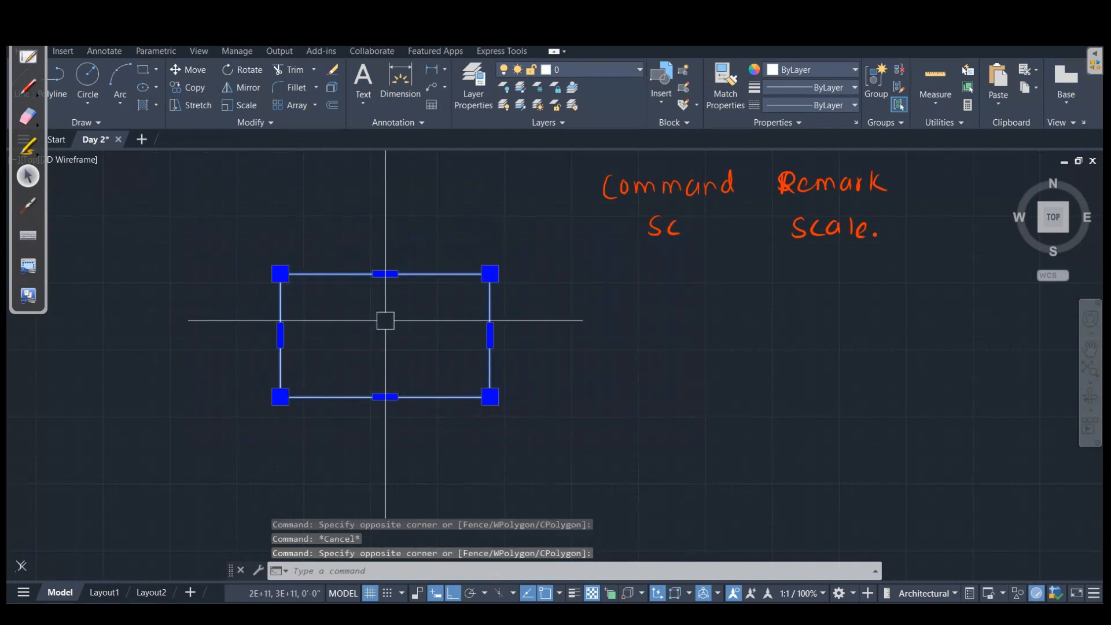
type("SC")
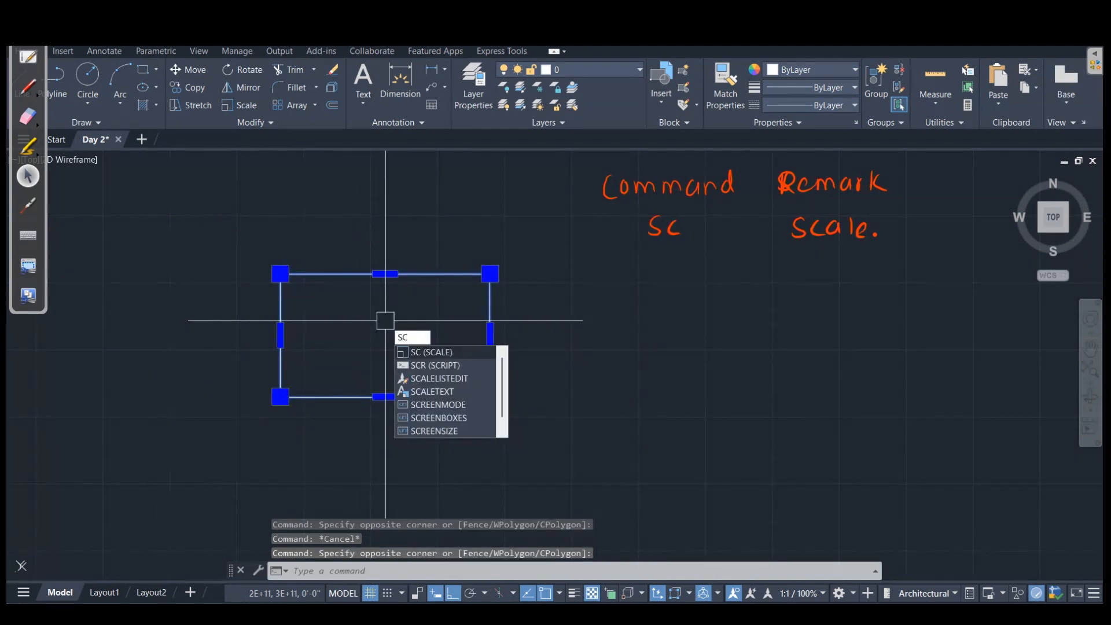
key("Return")
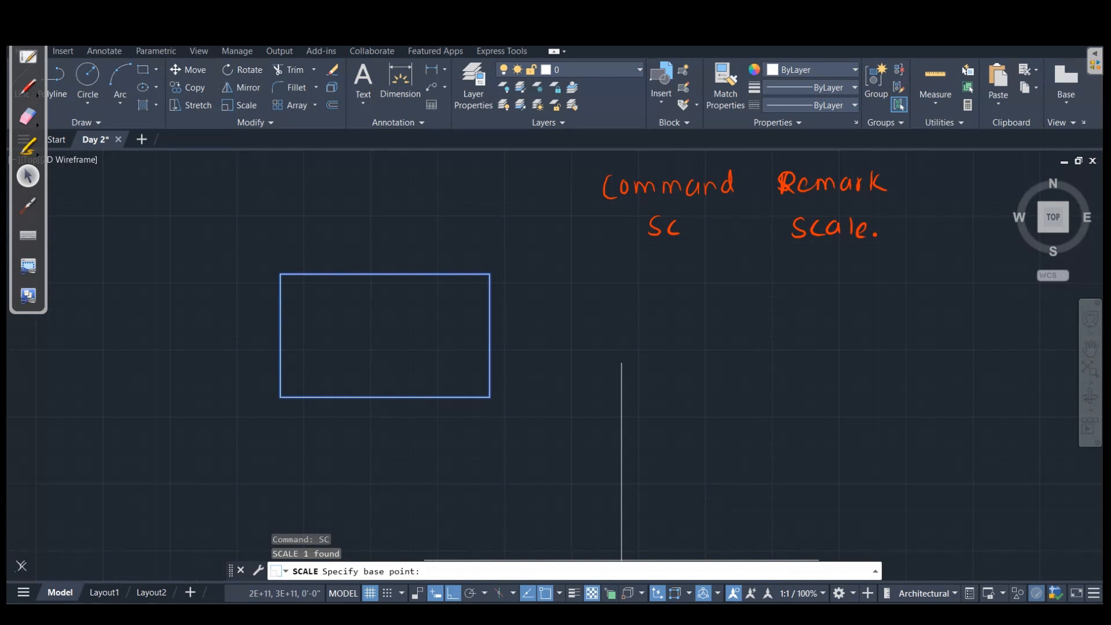
left_click(545, 593)
left_click(559, 593)
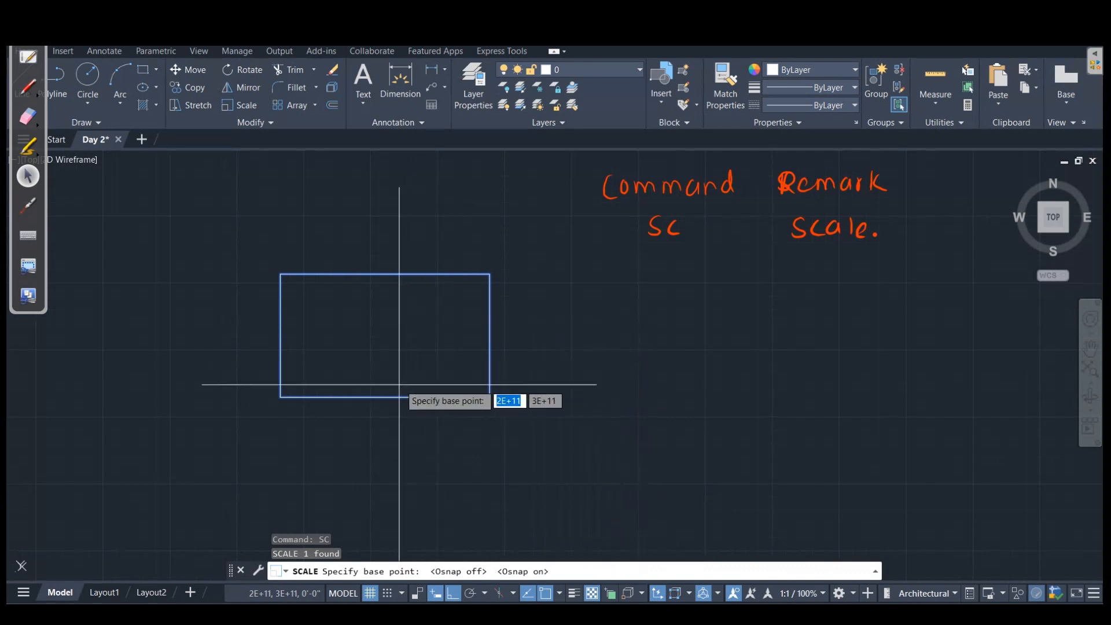
left_click(384, 336)
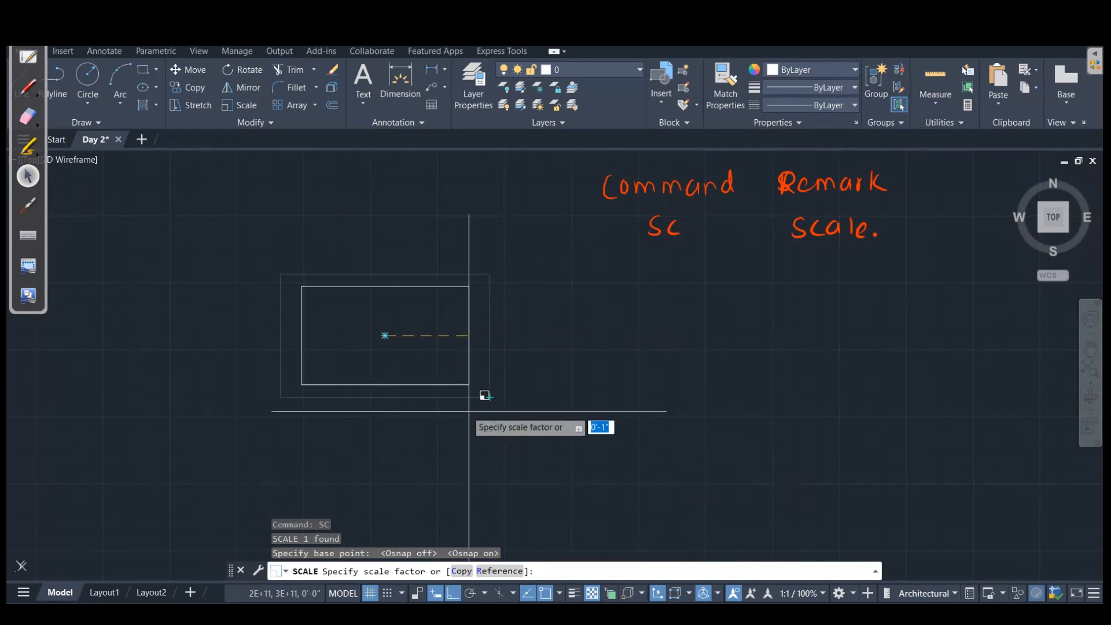
key("Escape")
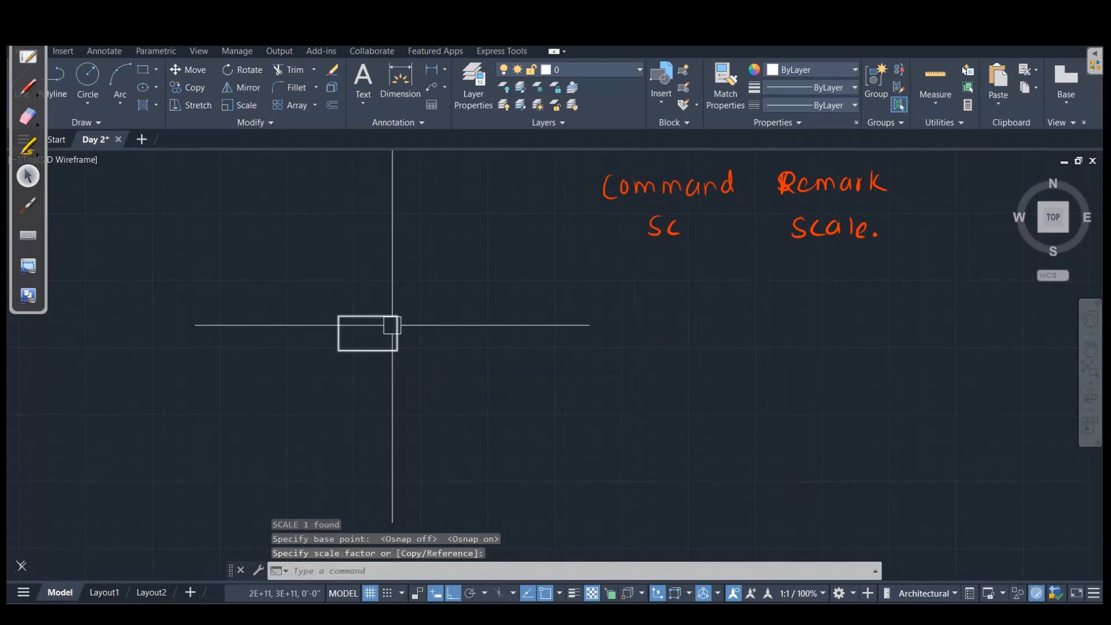
Step: Zoom in on the scaled rectangle and check its side lengths at a corner grip
key("Escape")
scroll(392, 326, "up", 2)
scroll(387, 332, "up", 2)
middle_click_drag(342, 328, 297, 340)
scroll(429, 321, "down", 3)
scroll(356, 337, "up", 4)
key("Escape")
left_click(305, 395)
key("Escape")
scroll(342, 345, "down", 2)
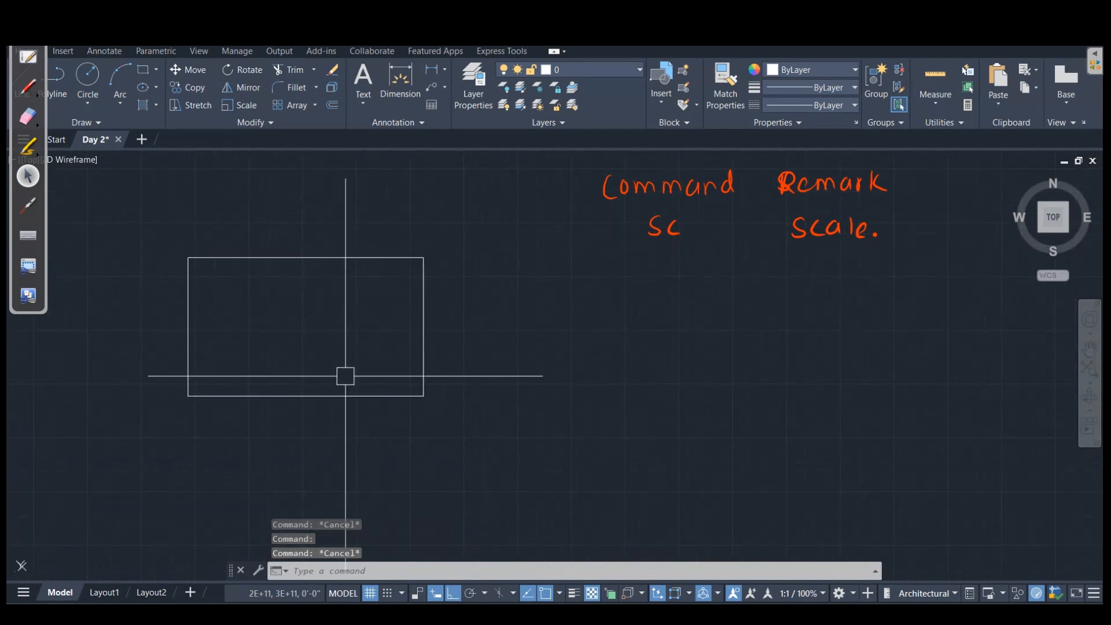
scroll(305, 347, "up", 2)
left_click(303, 379)
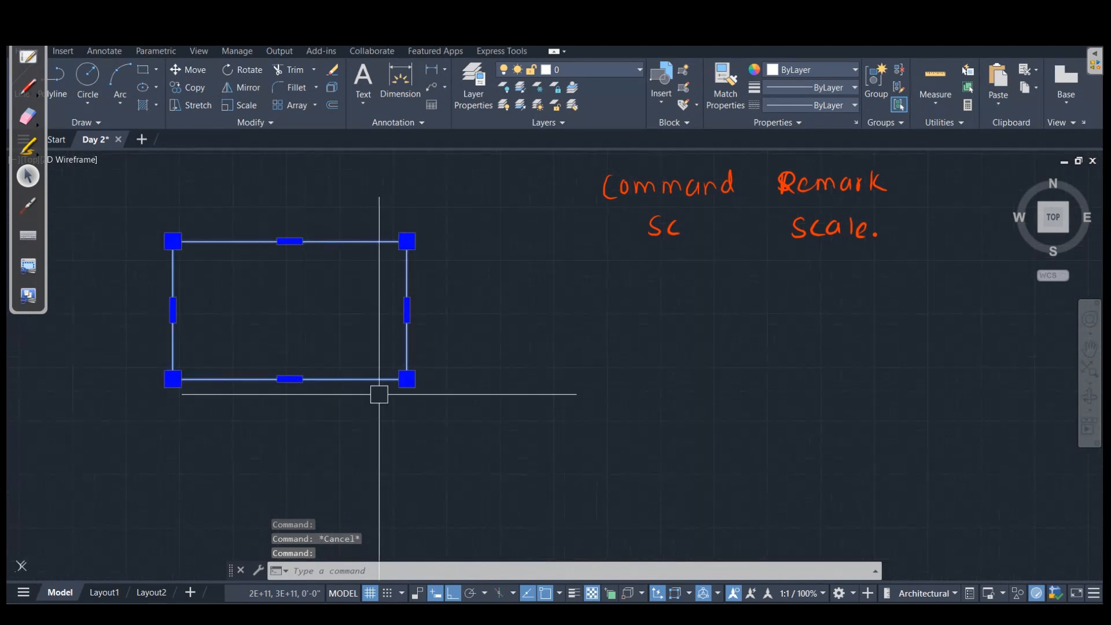
mouse_move(407, 379)
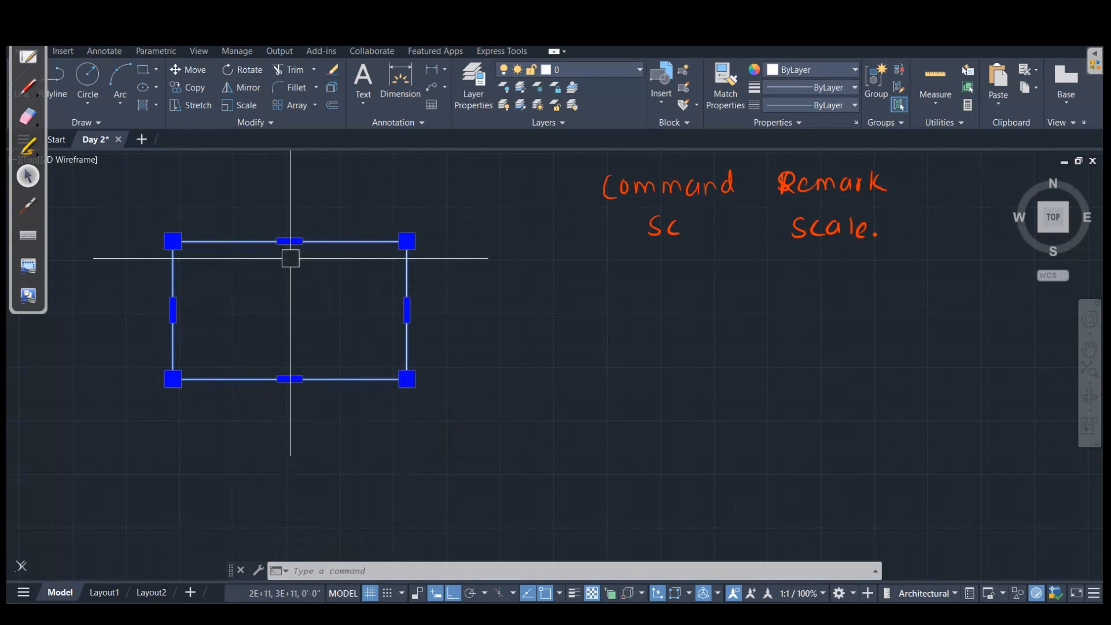
key("Escape")
left_click(141, 198)
left_click(478, 420)
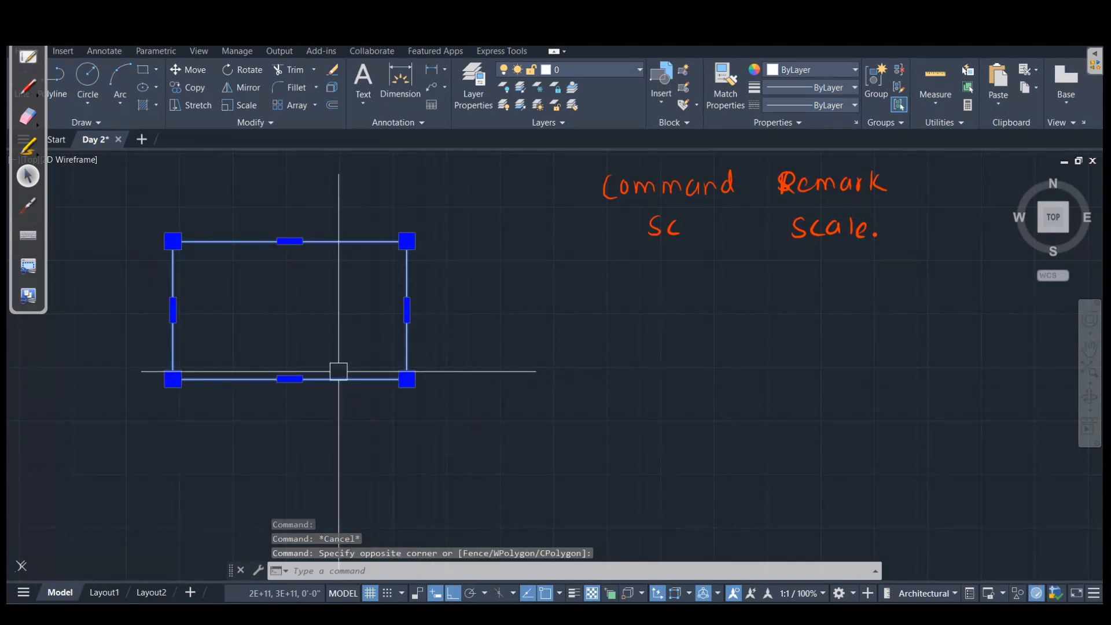
key("Escape")
left_click(316, 378)
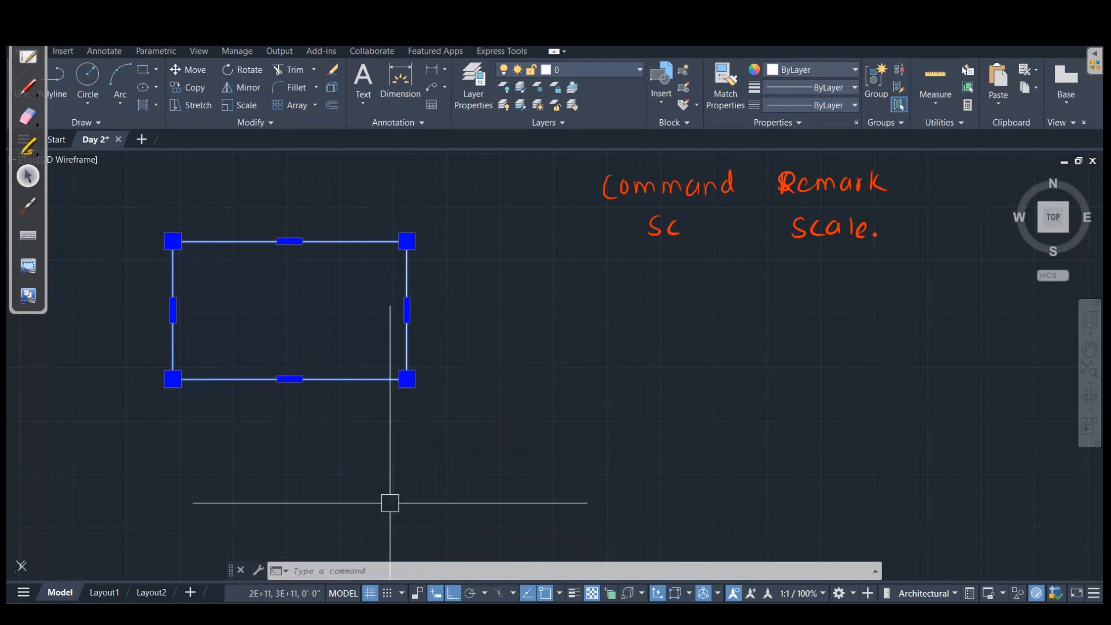
Step: Scale the rectangle with SC from its lower-left corner using Reference, taking the bottom edge as reference length and 5' as new length
key("Escape")
left_click(142, 223)
left_click(502, 422)
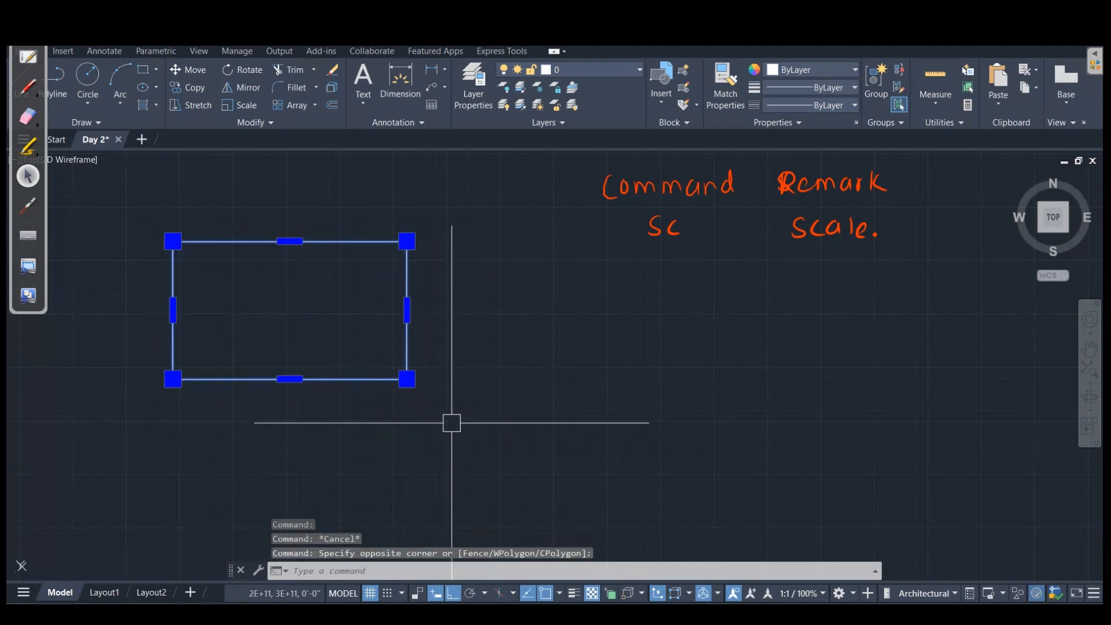
type("s")
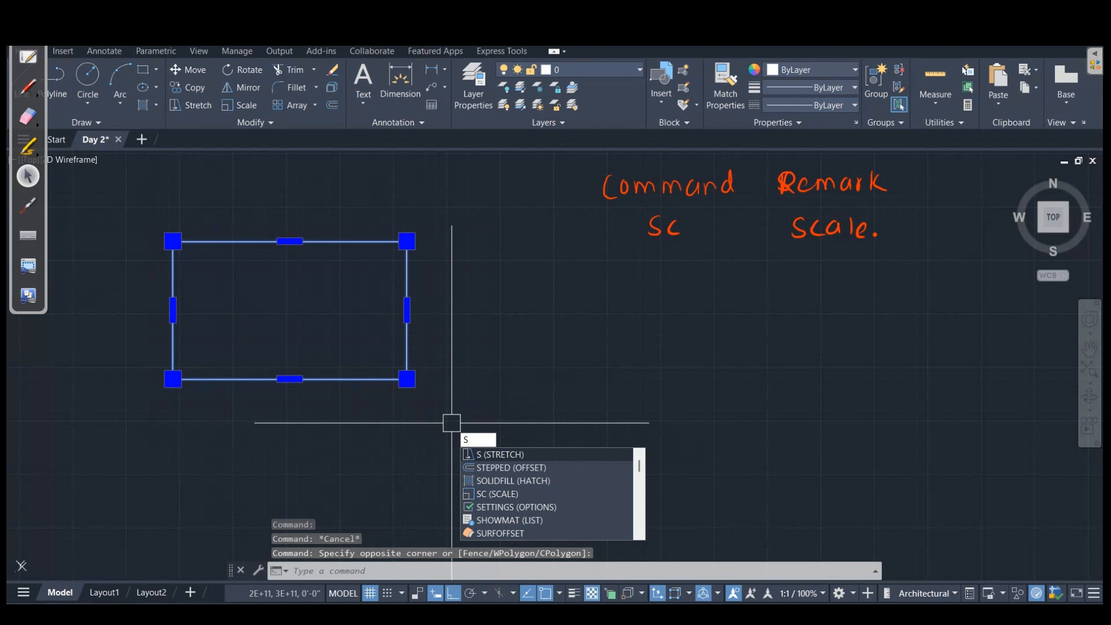
type("c")
key("Return")
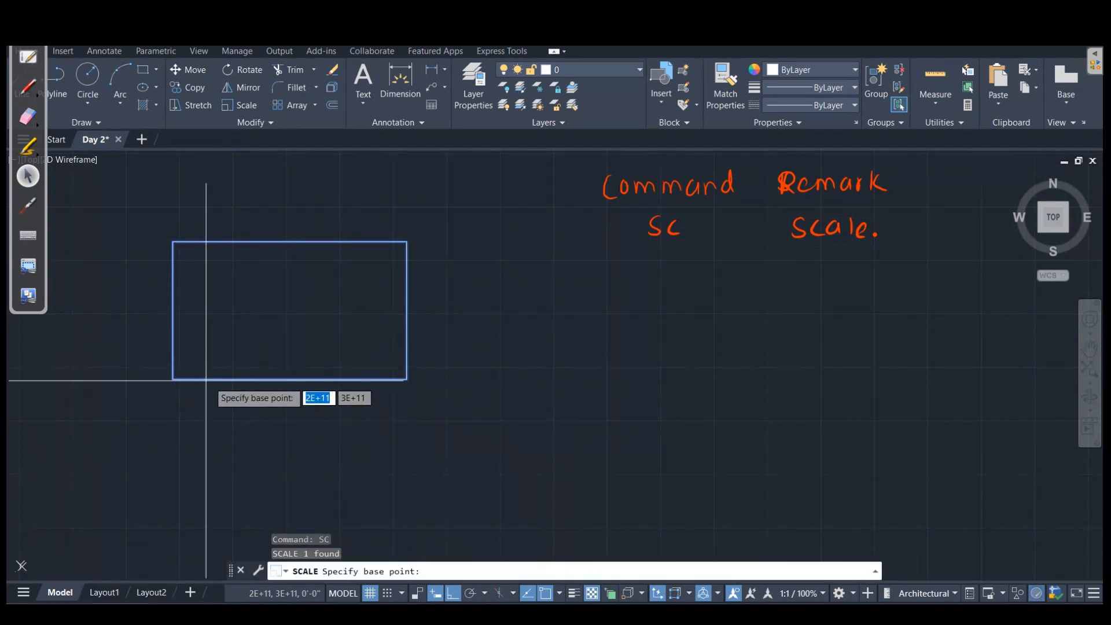
left_click(173, 379)
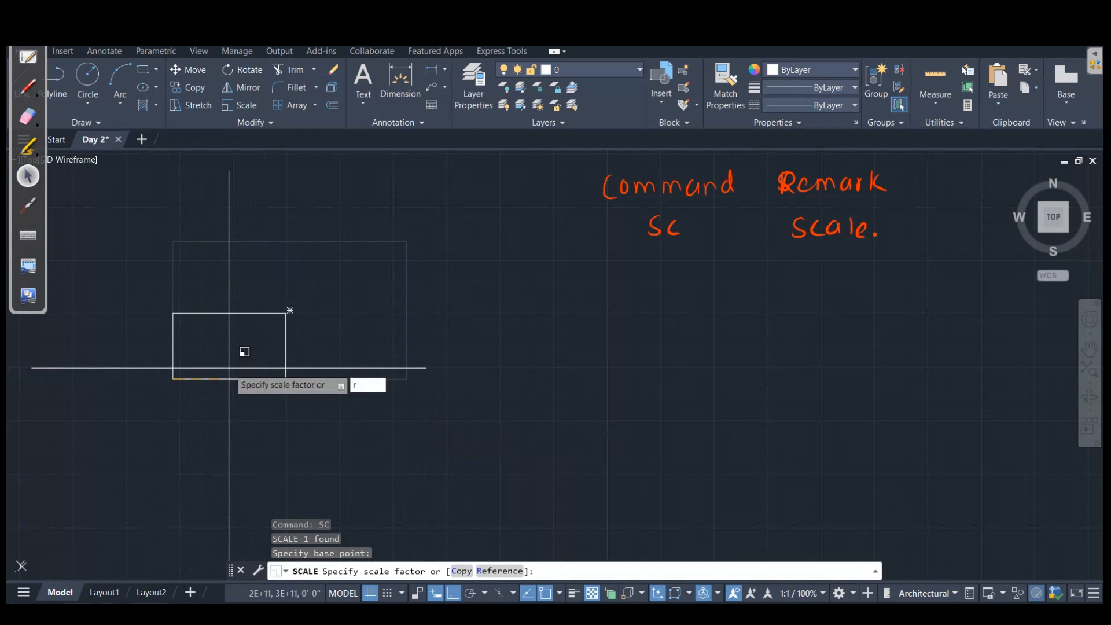
key("Return")
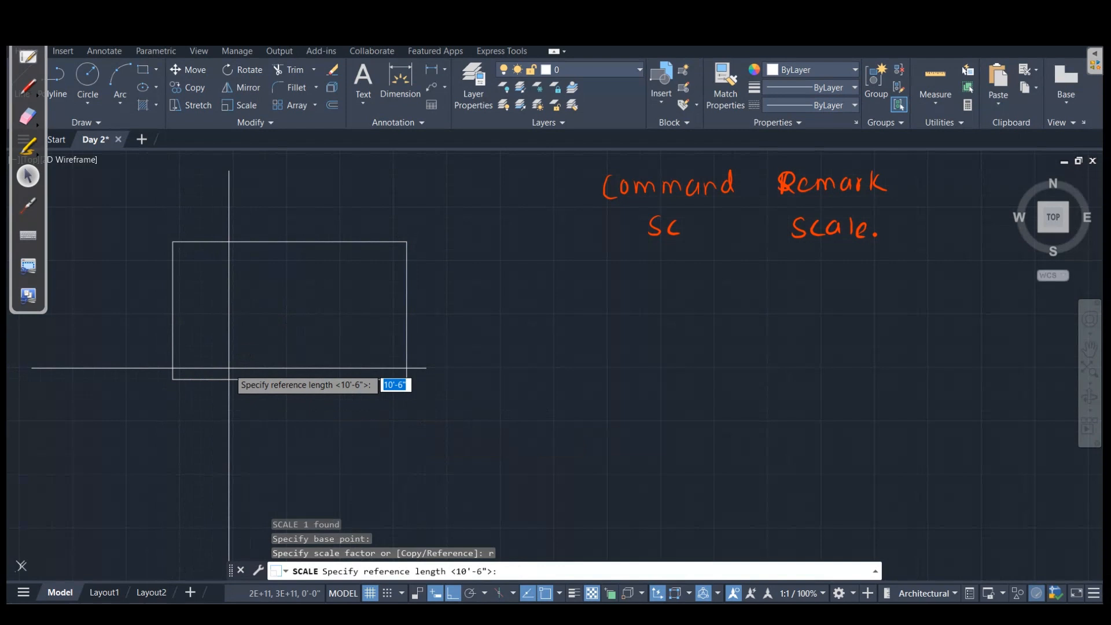
left_click(173, 379)
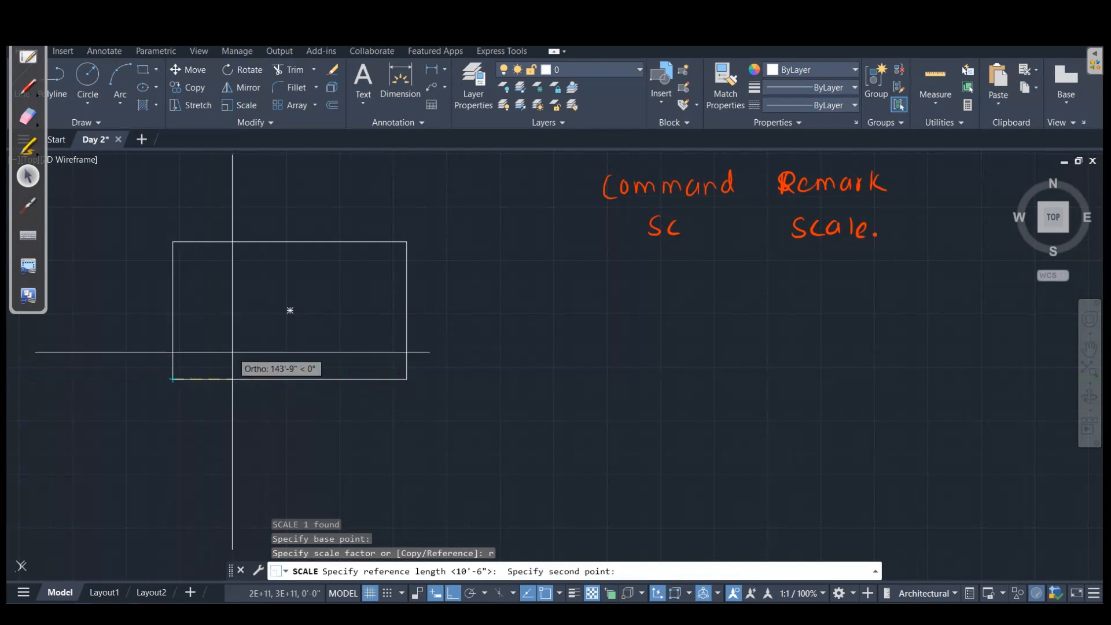
left_click(407, 380)
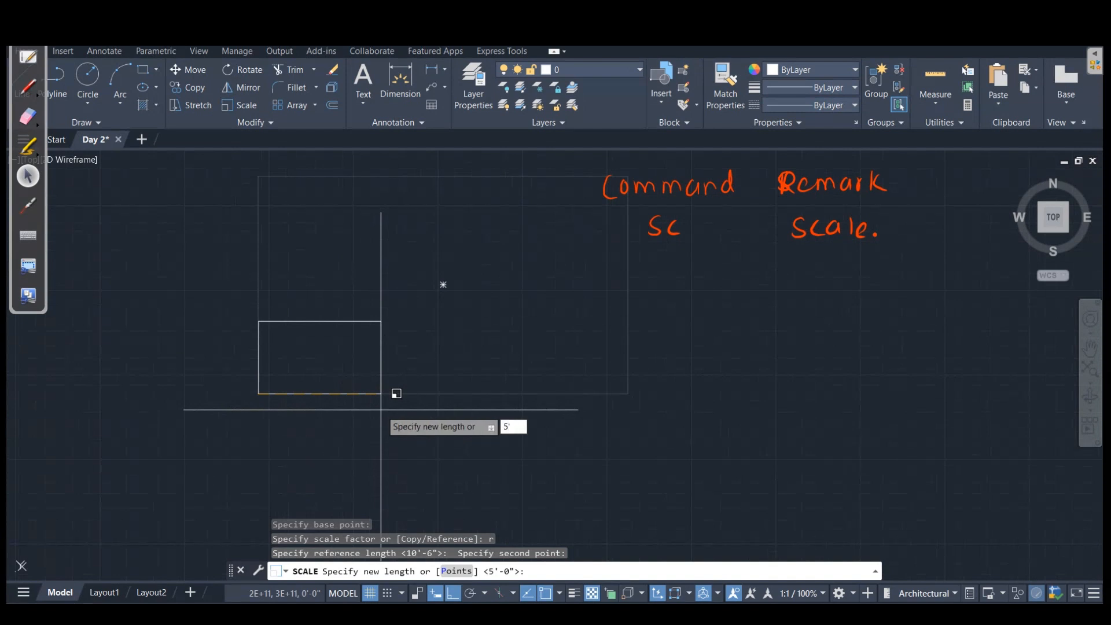
key("Return")
Step: Check the rescaled rectangle's side lengths at its lower-right corner grip
scroll(400, 303, "up", 5)
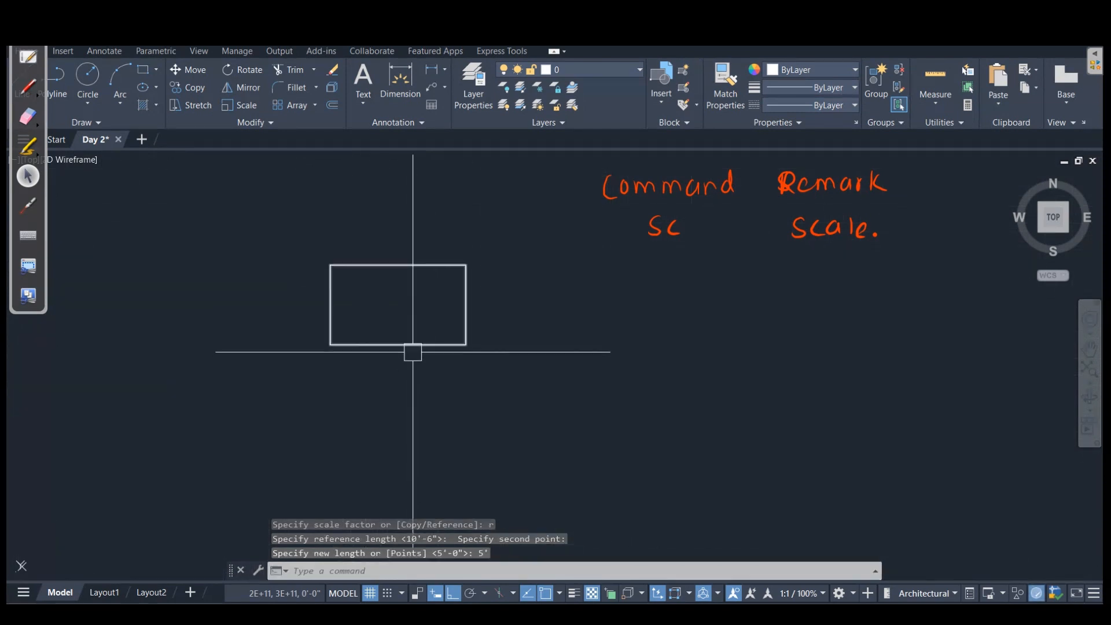
left_click(432, 351)
scroll(432, 351, "up", 3)
key("Escape")
scroll(511, 342, "down", 2)
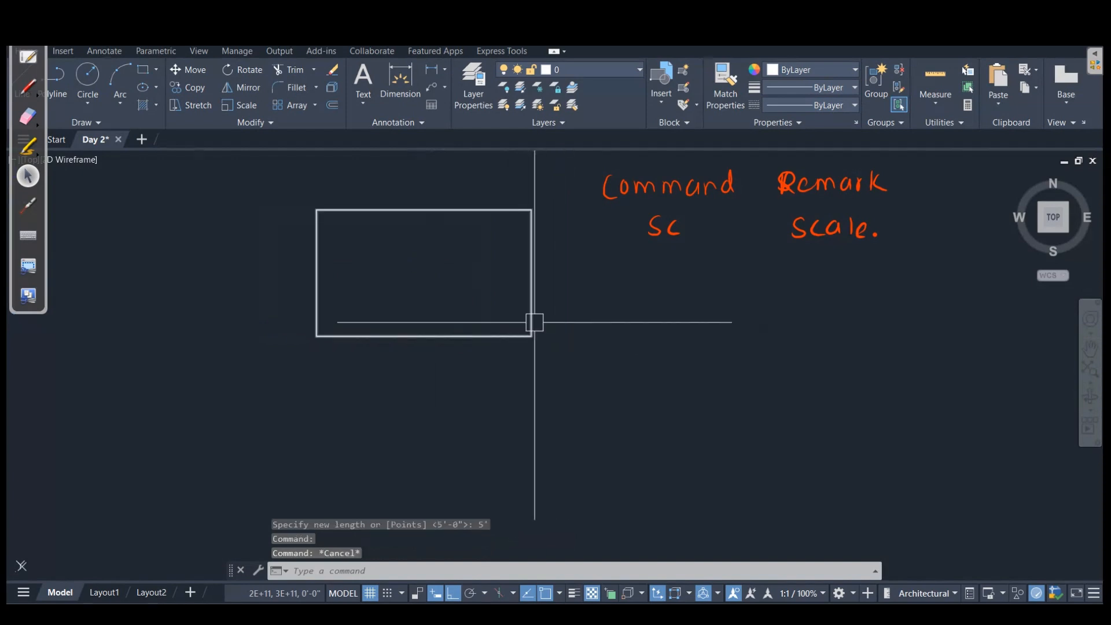
left_click(534, 322)
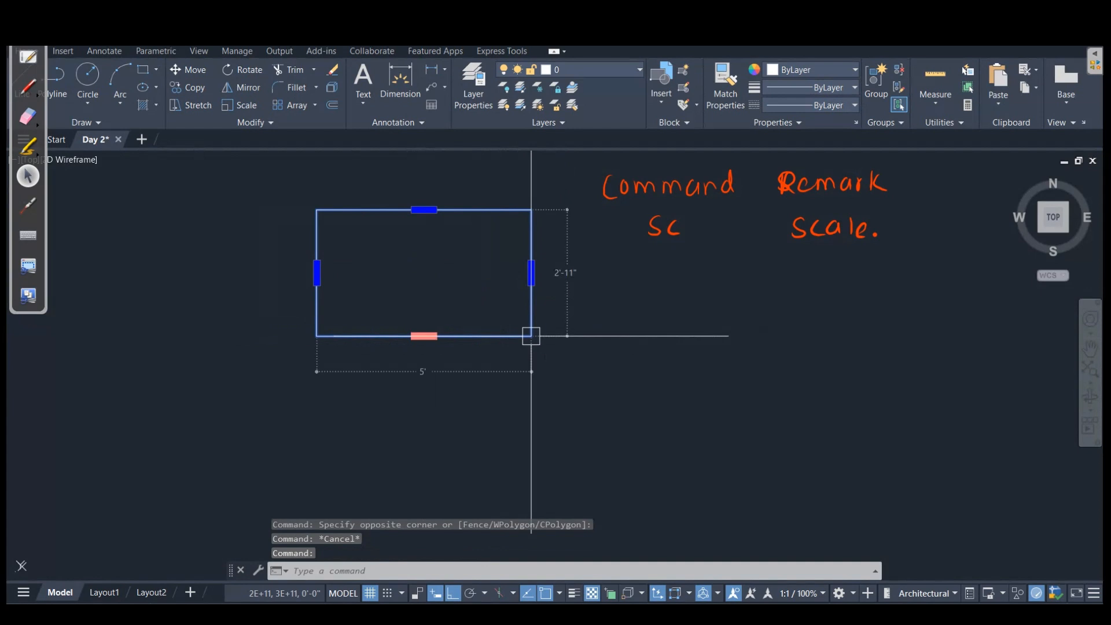
key("Escape")
Step: Select the rescaled rectangle with a crossing window and erase it with E
scroll(355, 350, "down", 3)
scroll(324, 363, "up", 3)
left_click(161, 284)
left_click(660, 493)
key("Escape")
scroll(733, 487, "down", 2)
type("e")
key("Return")
key("Escape")
left_click(718, 511)
left_click(374, 365)
type("e")
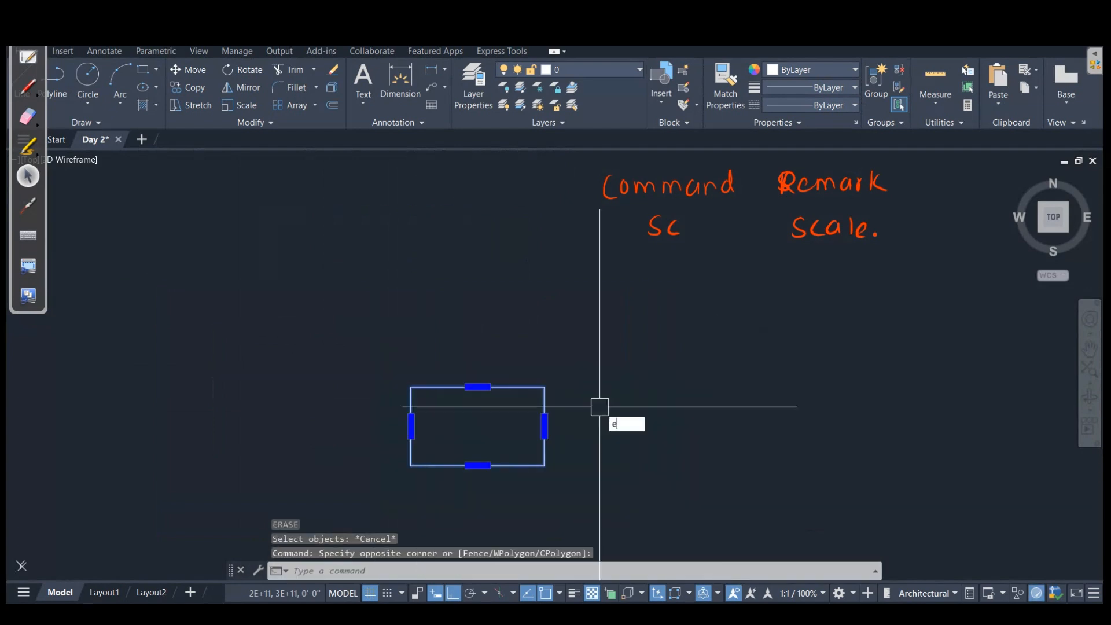
key("Return")
middle_click_drag(593, 406, 501, 378)
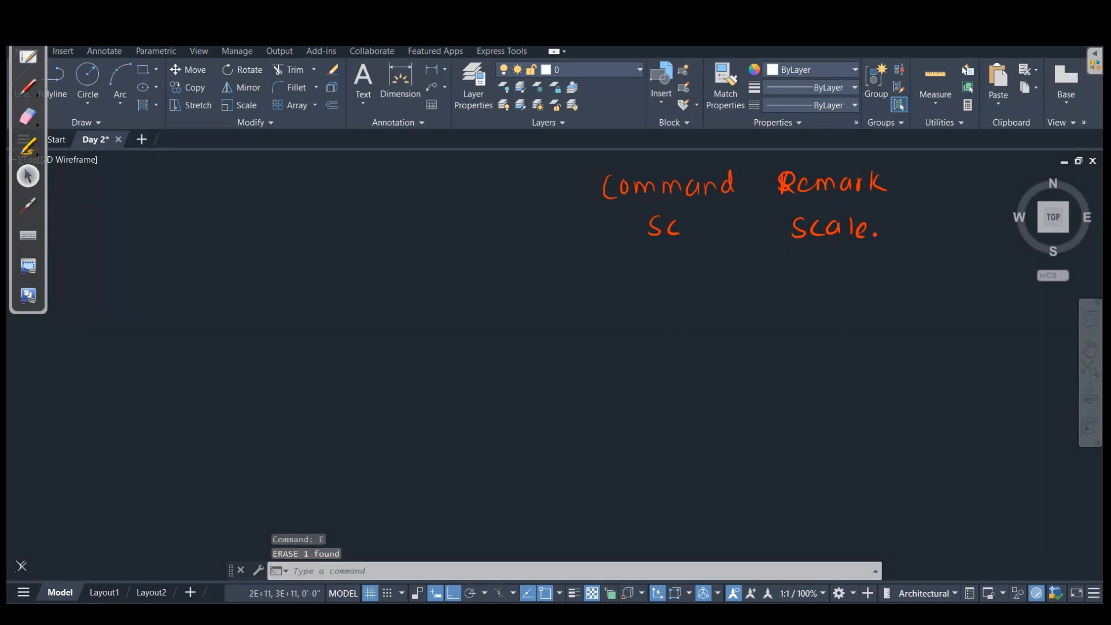